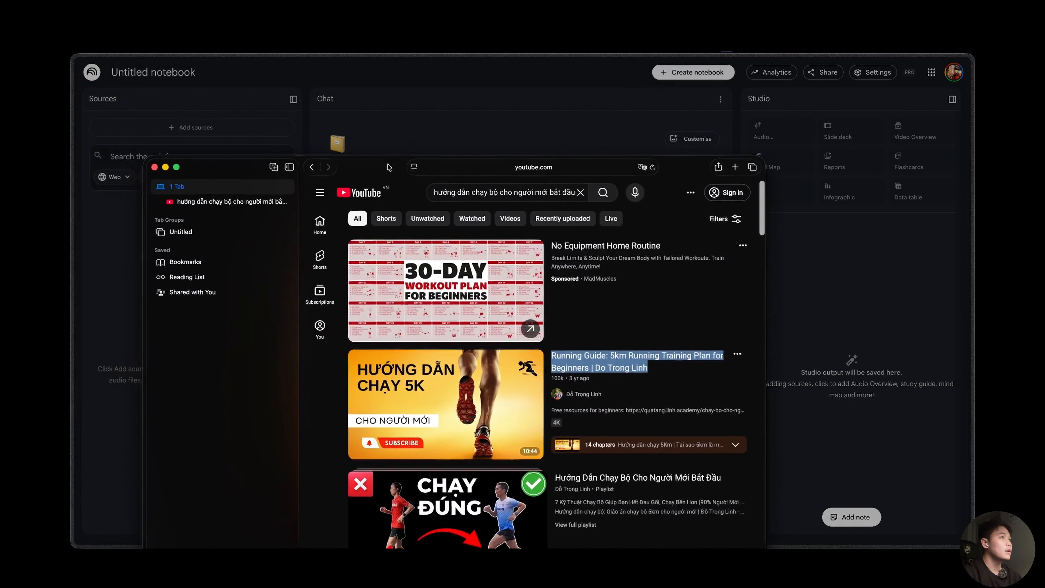
Copy the link of the YouTube video "Running Guide: 5km Running Training Plan for Beginners" into NotebookLM's website and YouTube URL list
click(473, 159)
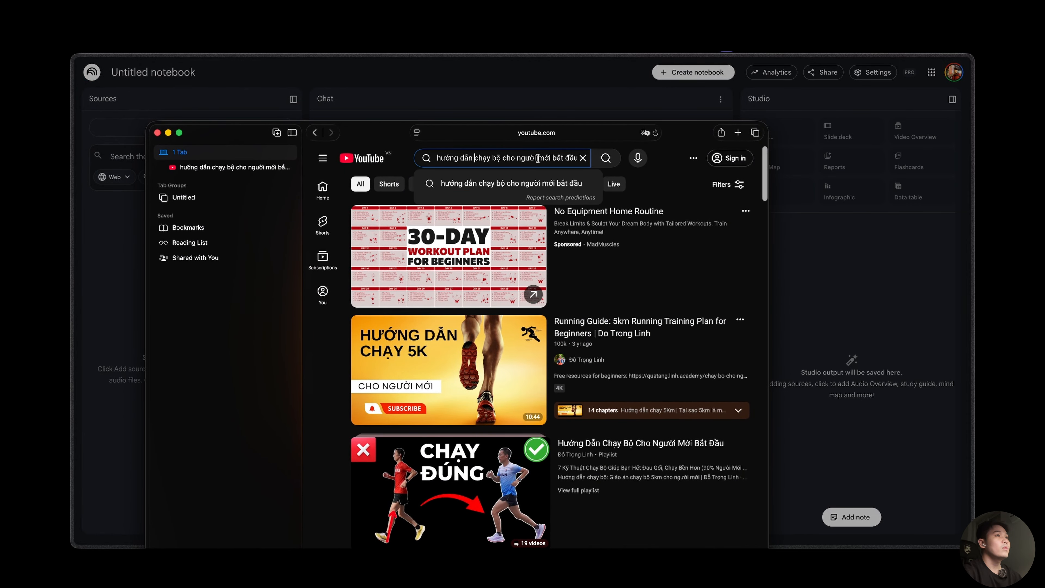
scroll(467, 296, down, 1)
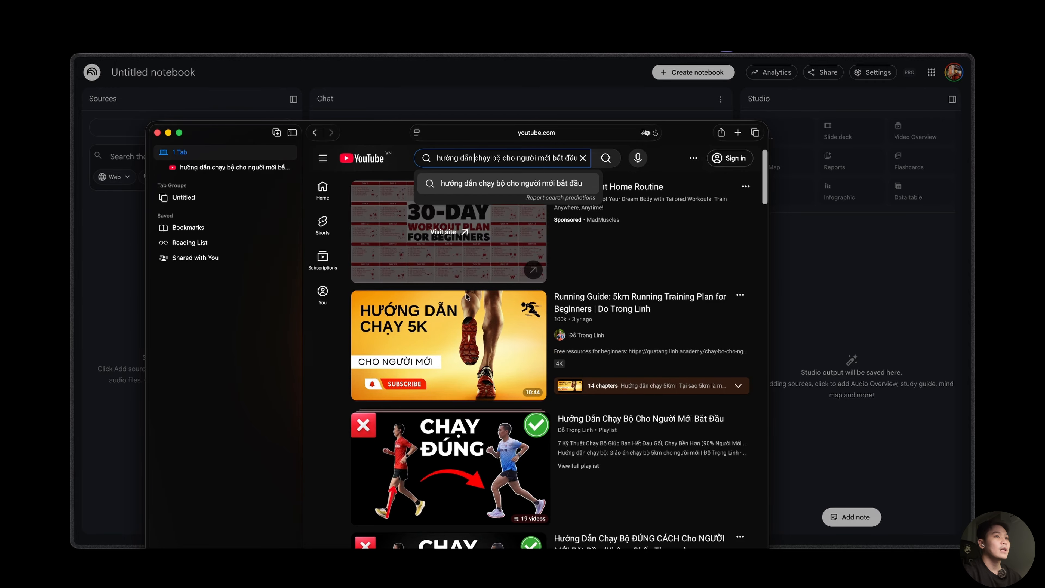
scroll(466, 296, down, 1)
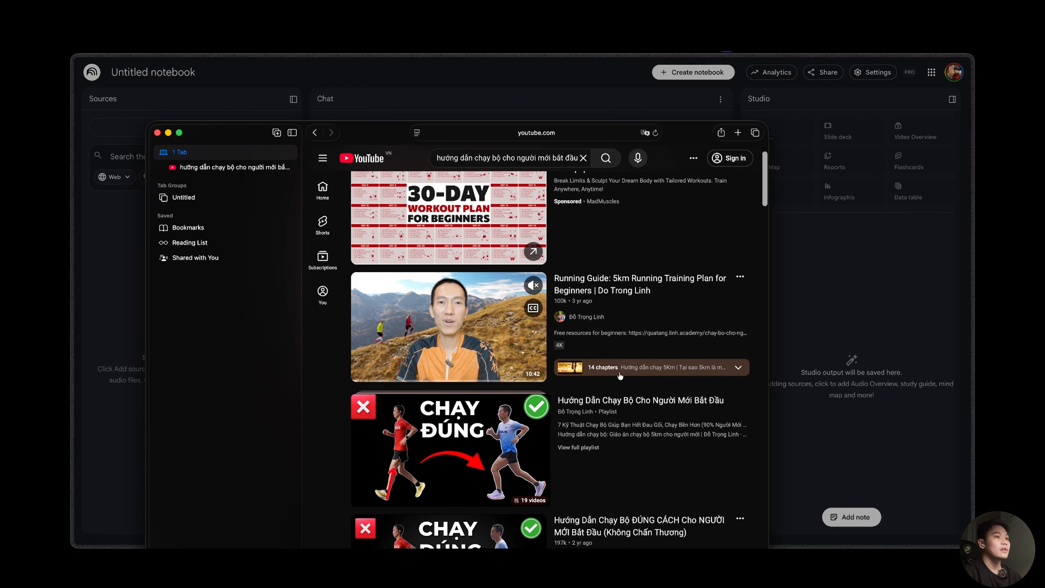
scroll(617, 383, down, 10)
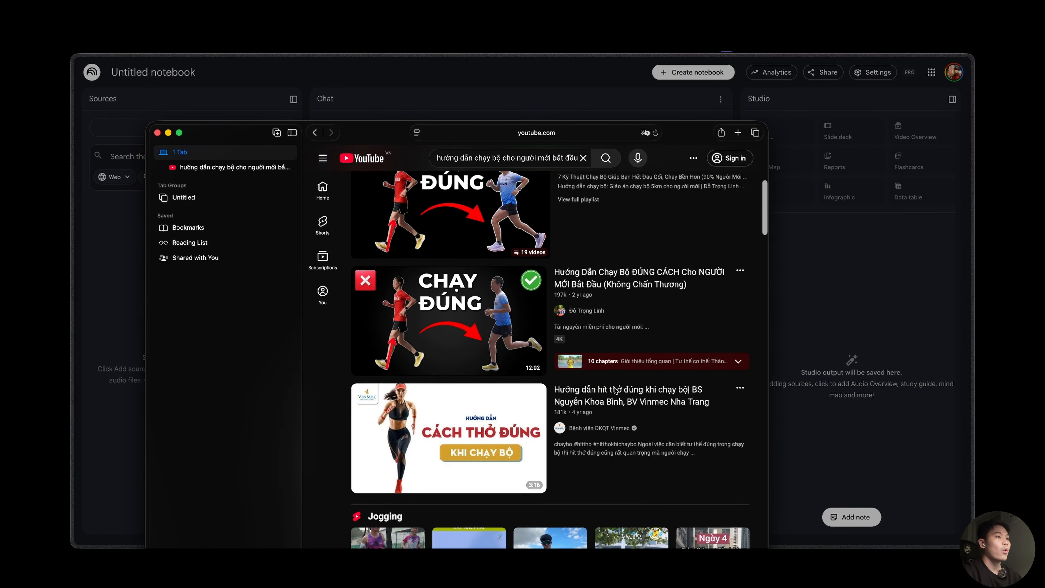
scroll(615, 389, down, 15)
scroll(621, 307, up, 9)
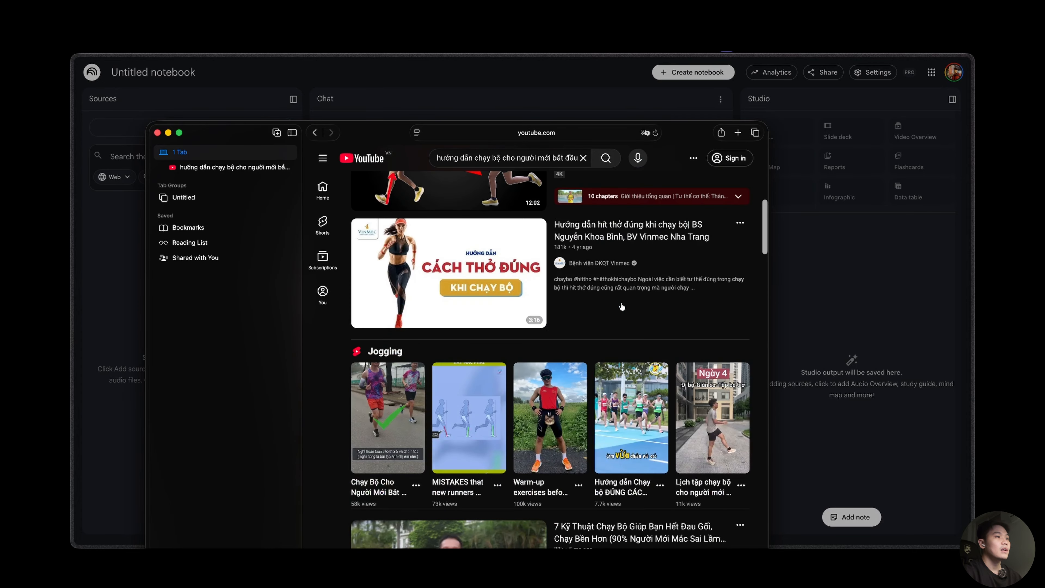
scroll(622, 306, up, 10)
right_click(595, 324)
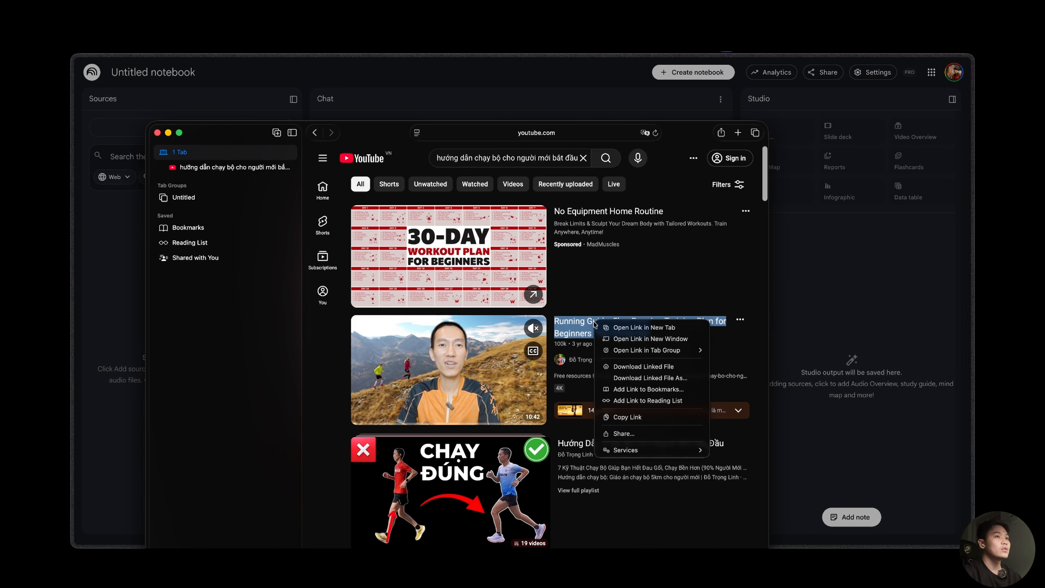
click(628, 416)
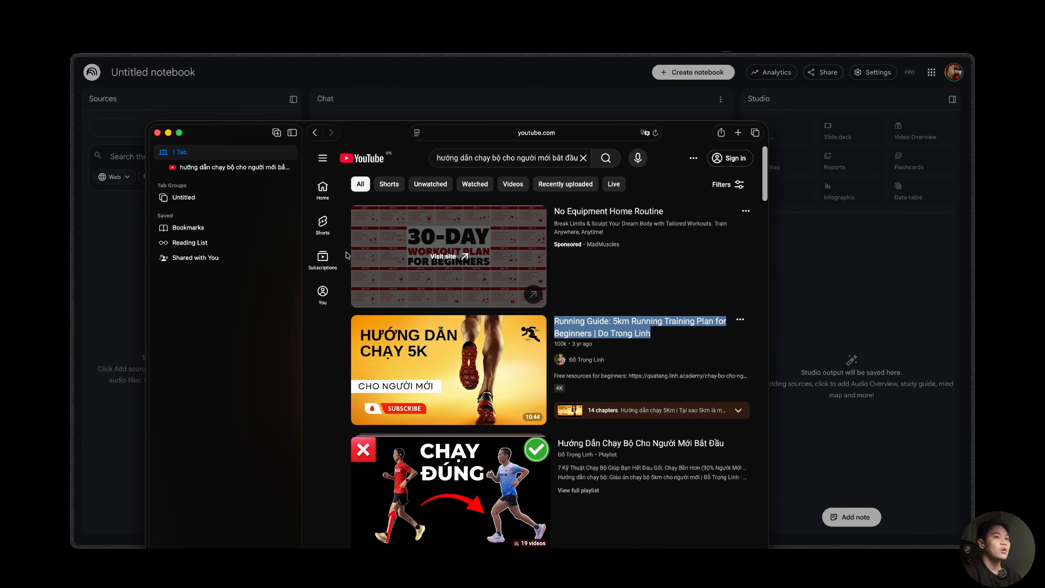
key(super+Tab)
text(https://www.youtube.com/watch?v=-Svlsimf0VE&pp=ygU6aMaw4bubbmcgZOG6q24gY2jhuqF5IGLhu5kgY2hvIG5nxrDhu51pIG3hu5tpIGLhuq90IMSR4bqndQ%3D%3D)
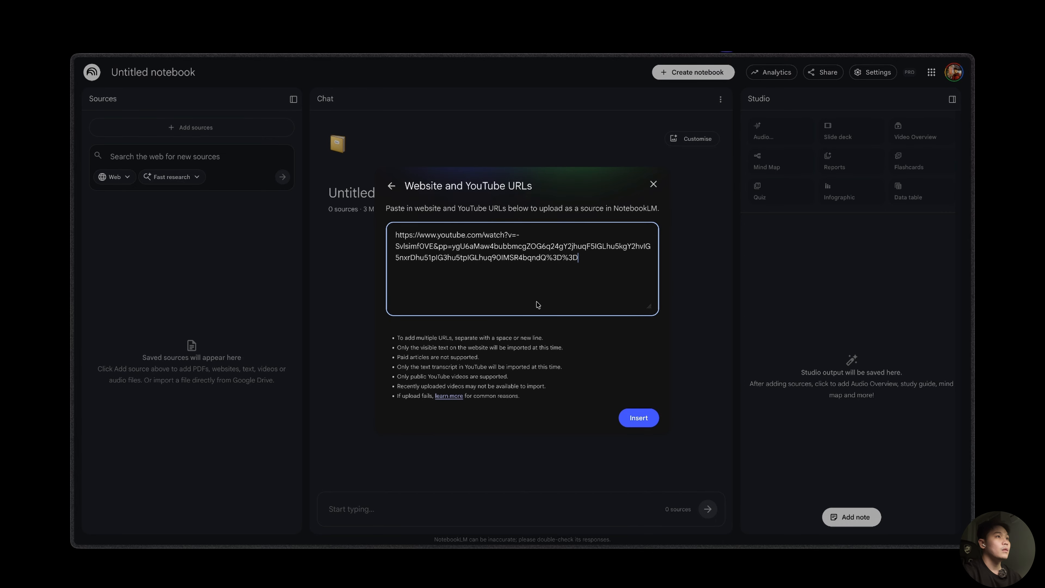
Add the link of the YouTube video "Hướng Dẫn Chạy Bộ ĐÚNG CÁCH Cho NGƯỜI MỚI Bắt Đầu (Không Chấn Thương)" to NotebookLM's URL list
key(super+Tab)
scroll(619, 266, down, 3)
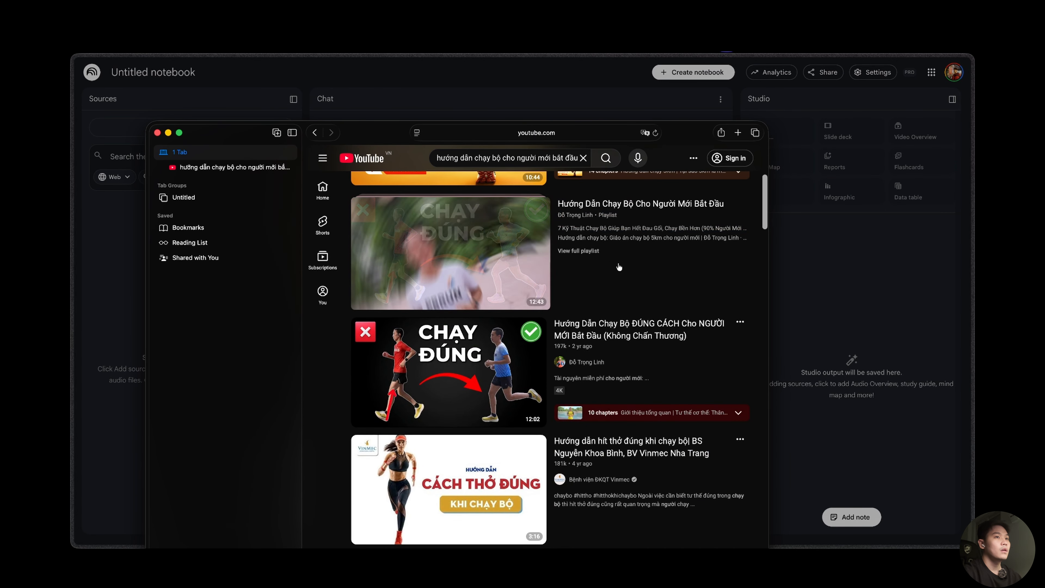
right_click(617, 329)
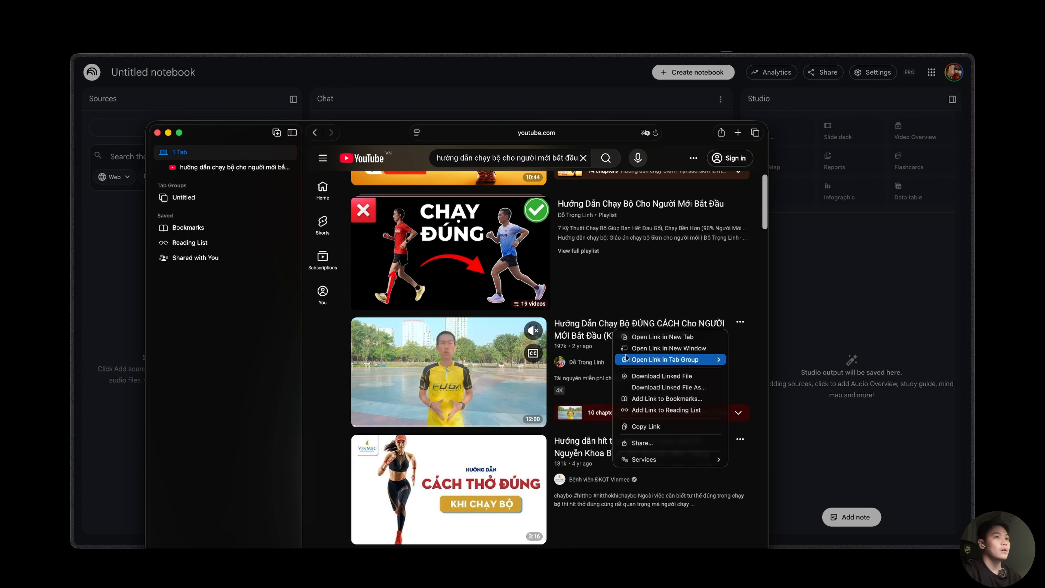
click(644, 427)
key(super+Tab)
text(https://www.youtube.com/watch?v=kTbQ8C9EXWk&pp=ygU6aMaw4bubbmcgZOG6q24gY2jhuqF5IGLhu5kgY2hvIG5nxrDhu51pIG3hu5tpIGLhuq90IMSR4bqndQ%3D%3D)
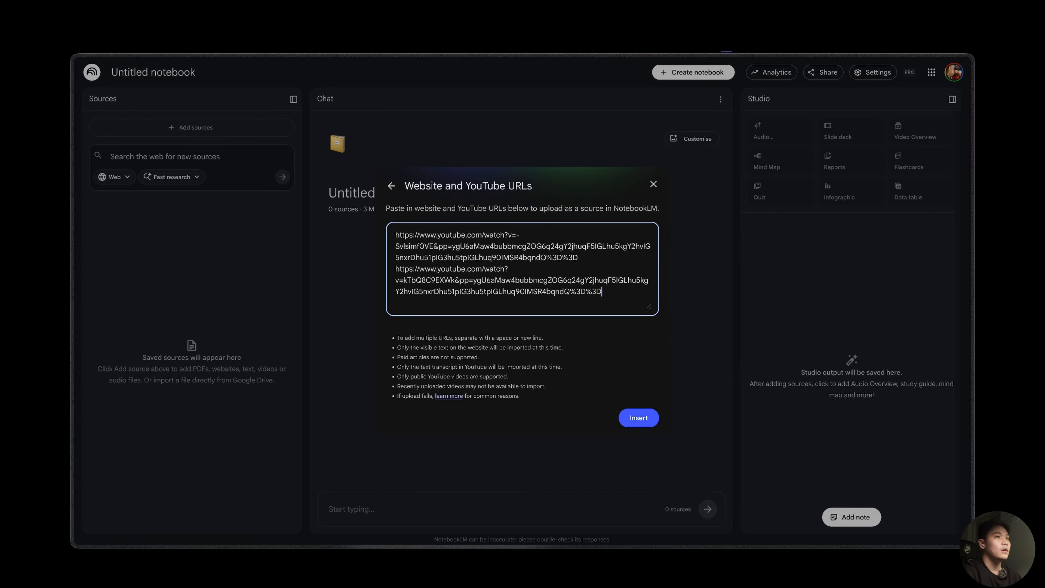
Add the link of the YouTube video "Hướng dẫn hít thở đúng khi chạy bộ" to NotebookLM's URL list
key(super+Tab)
scroll(613, 268, down, 5)
right_click(609, 222)
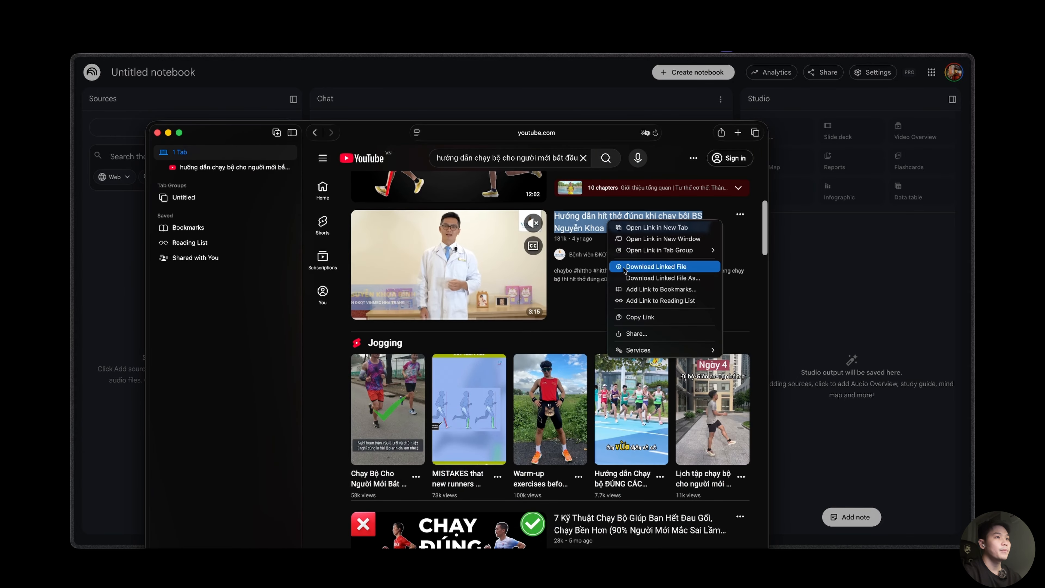
click(640, 317)
key(super+Tab)
key(super+v)
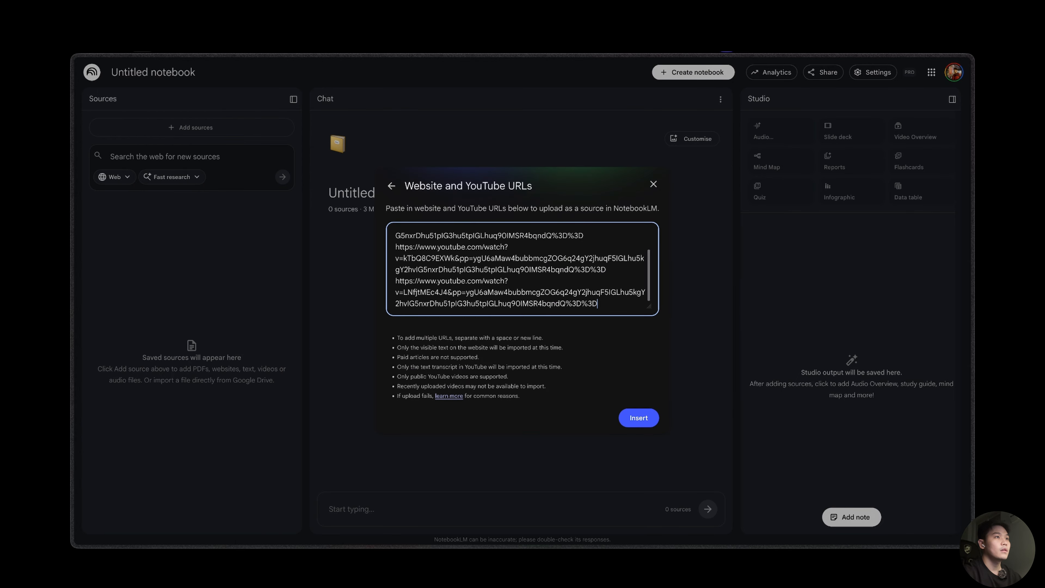
Add the "Chạy Bộ 21KM" YouTube video link on a new line of NotebookLM's URL list and insert all listed links as sources
key(super+Tab)
scroll(569, 306, down, 10)
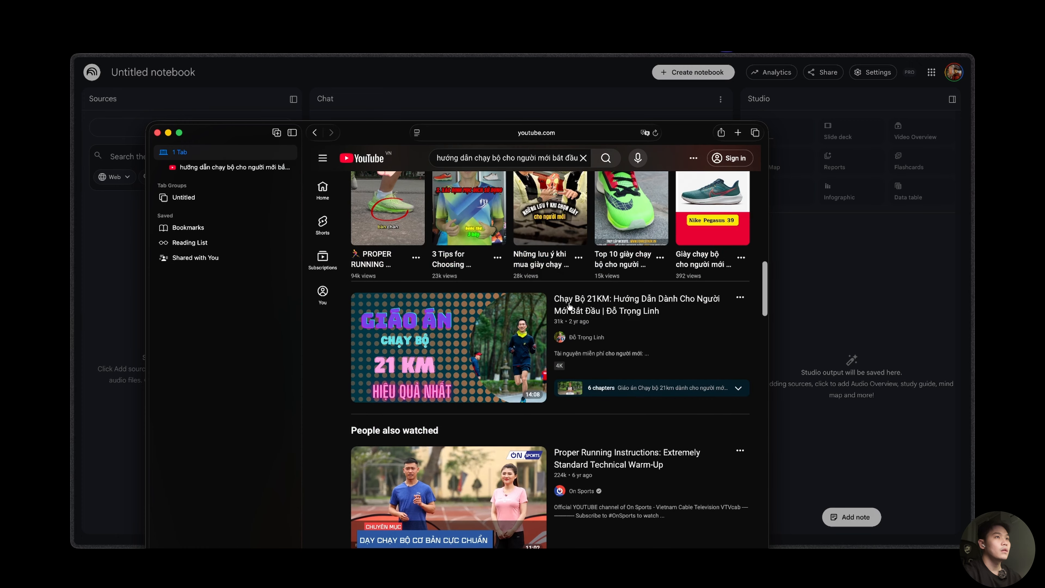
right_click(583, 297)
click(621, 395)
key(super+Tab)
key(super+v)
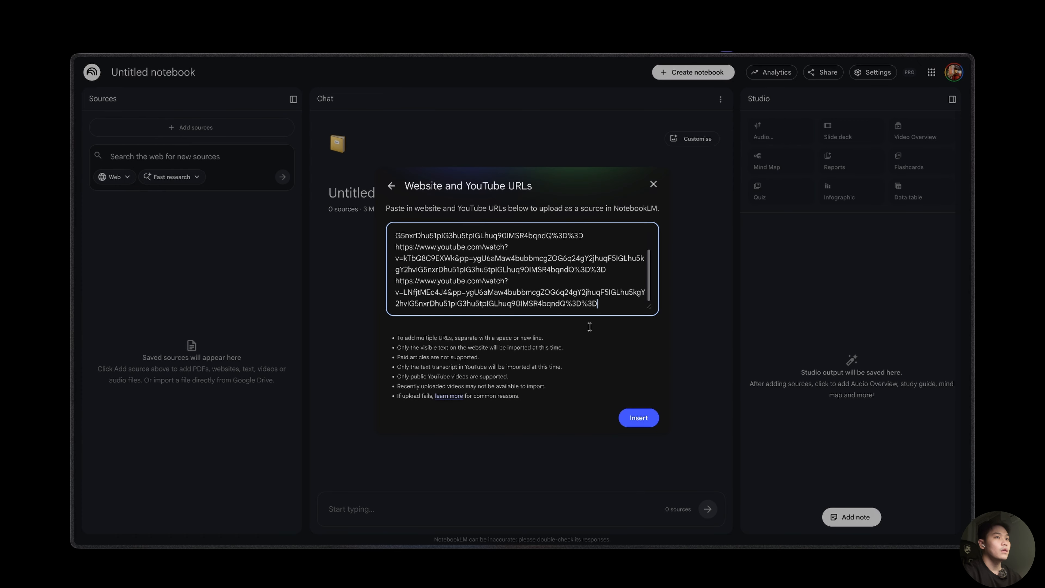
key(Return)
key(super+v)
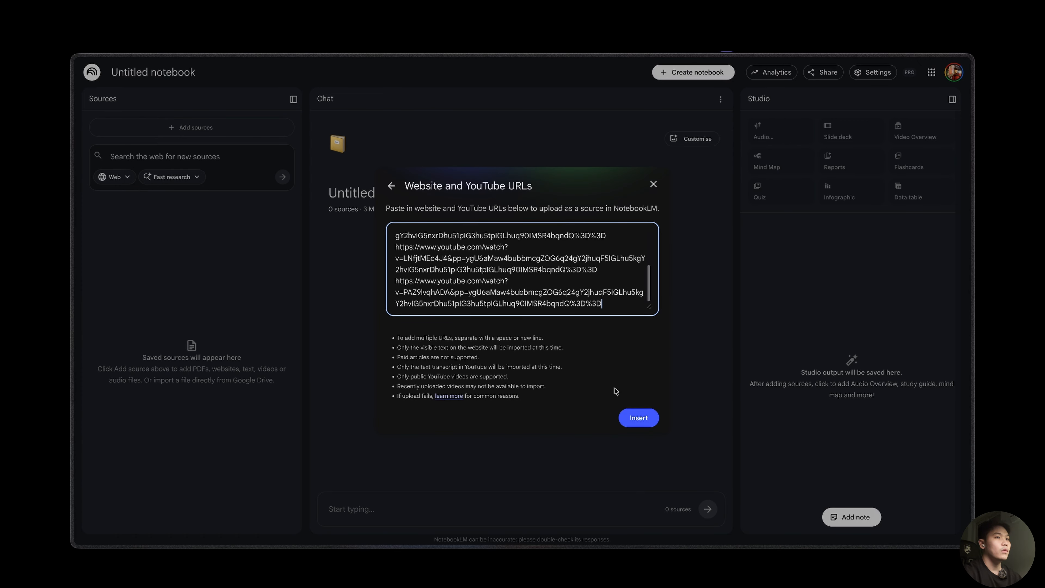
click(646, 418)
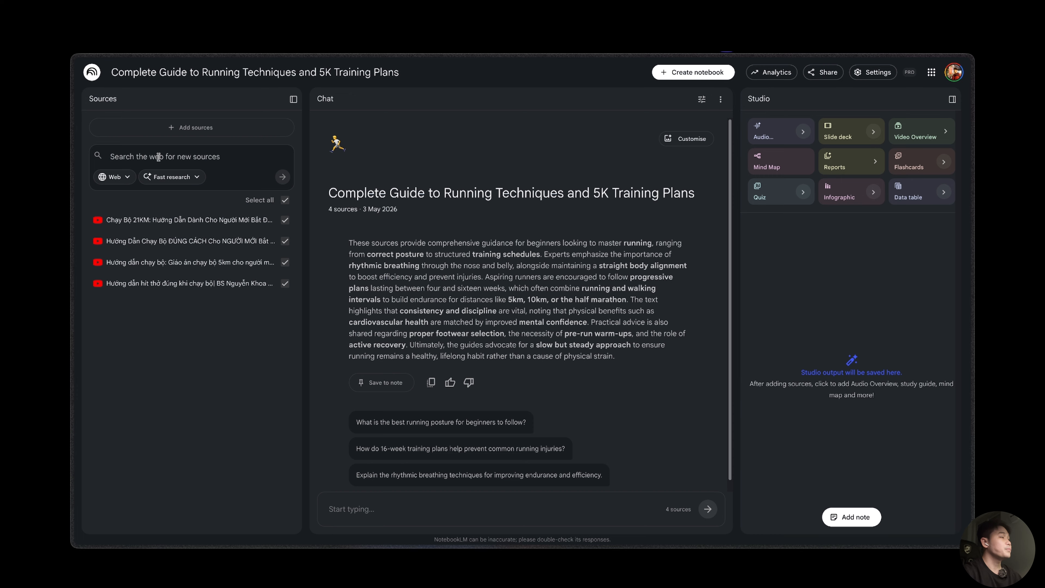
Copy the YouTube search phrase "hướng dẫn chạy bộ cho người mới bắt đầu" into NotebookLM's web source search
key(super+Tab)
triple_click(520, 158)
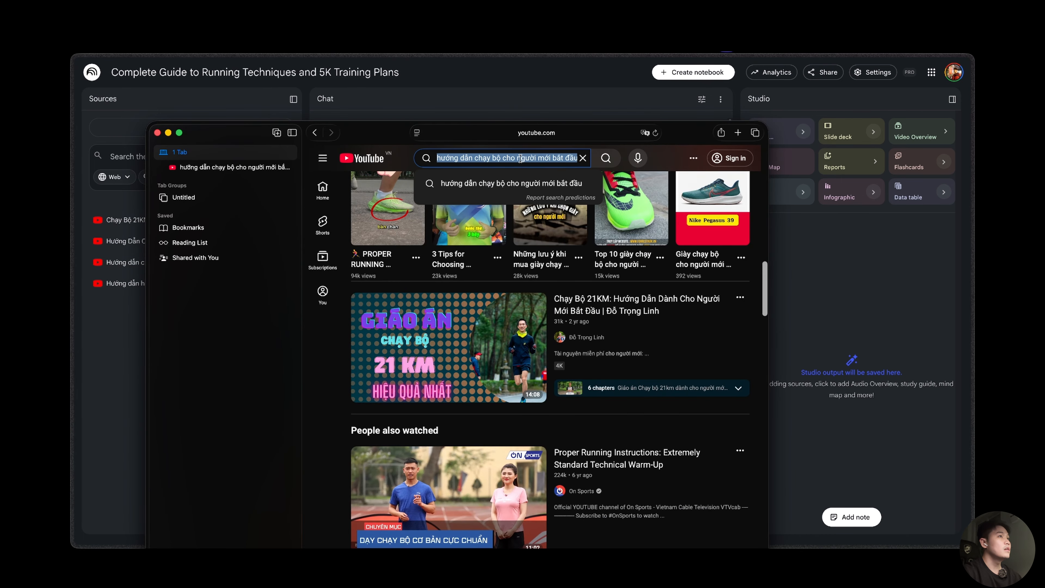
key(super+c)
key(super+Tab)
click(156, 159)
key(super+v)
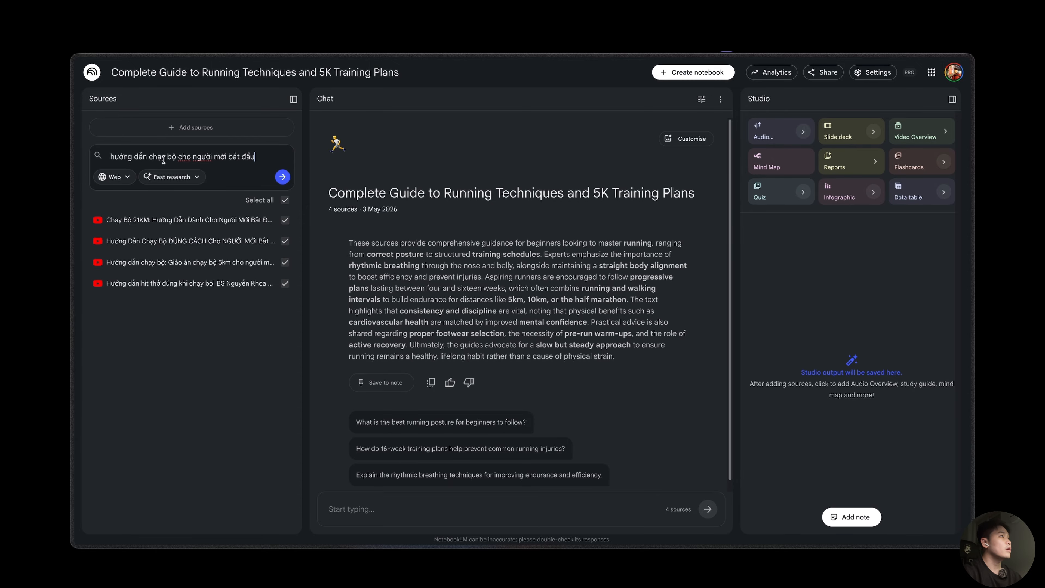
Check the source location and research mode options, keep Web and Fast research, and run the source search
click(118, 177)
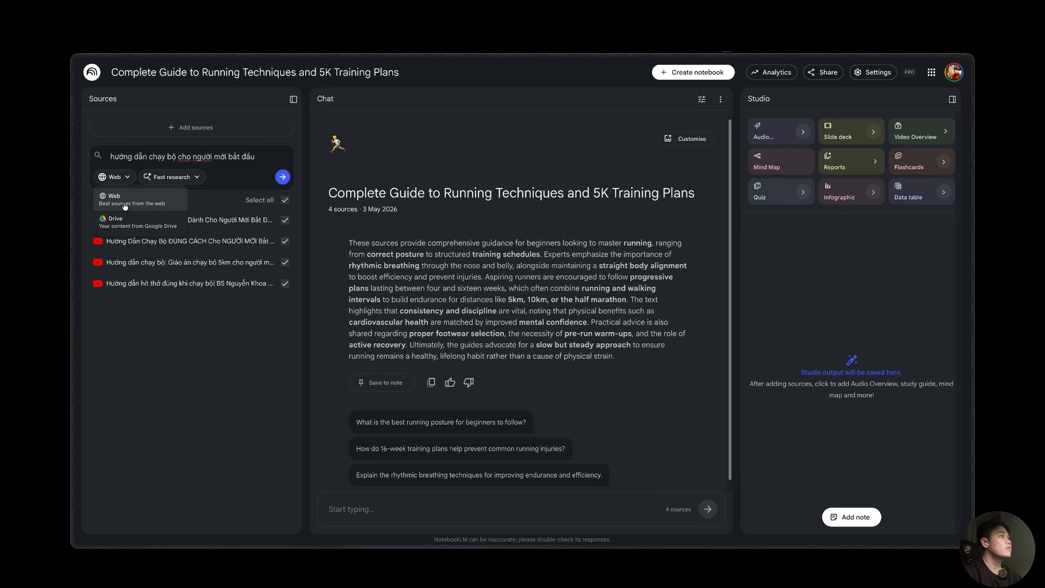
click(205, 158)
click(182, 180)
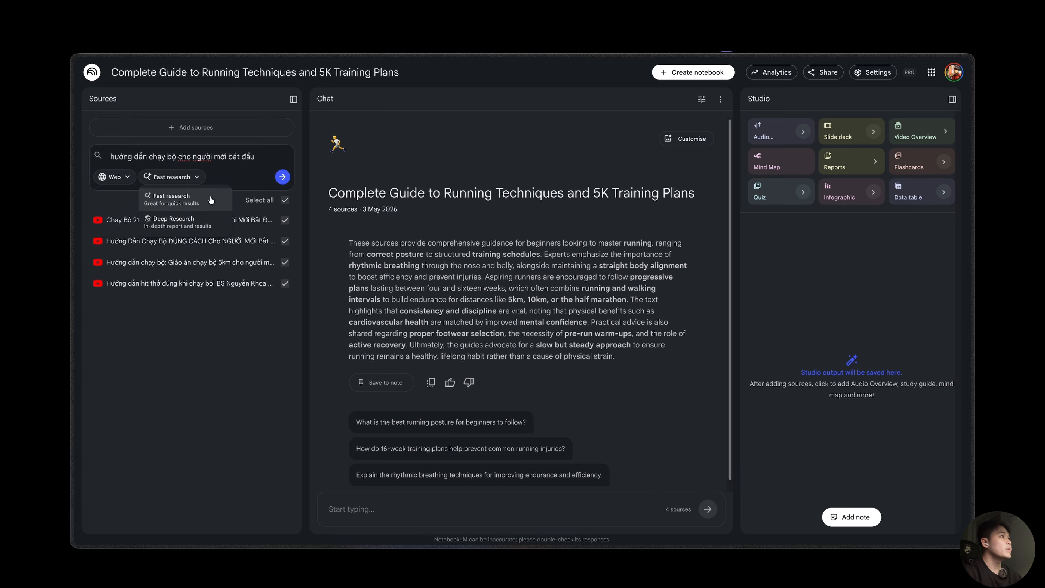
click(234, 180)
click(283, 176)
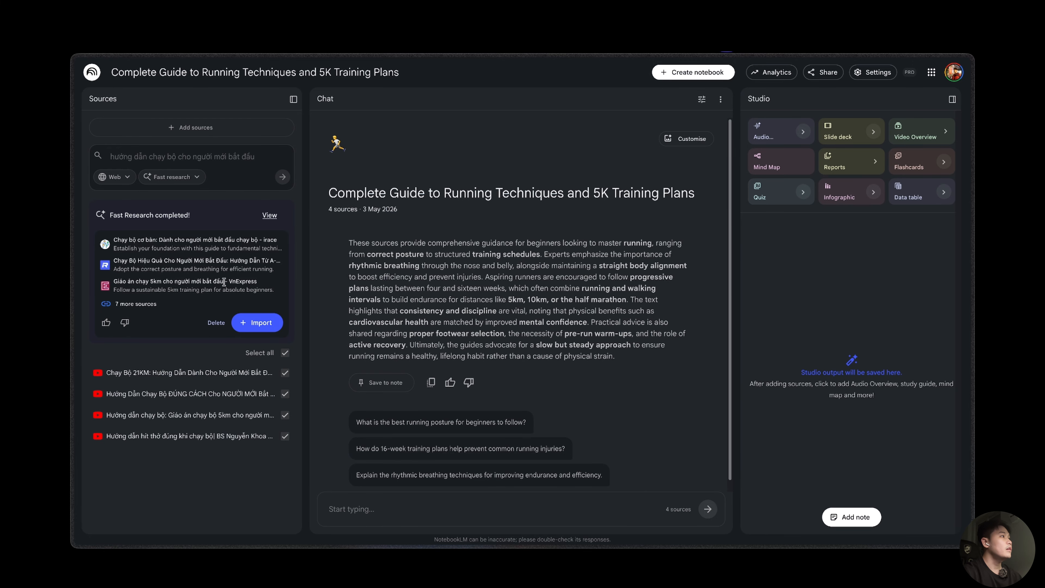
Expand the full list of discovered web sources and import all ten into the notebook
click(137, 304)
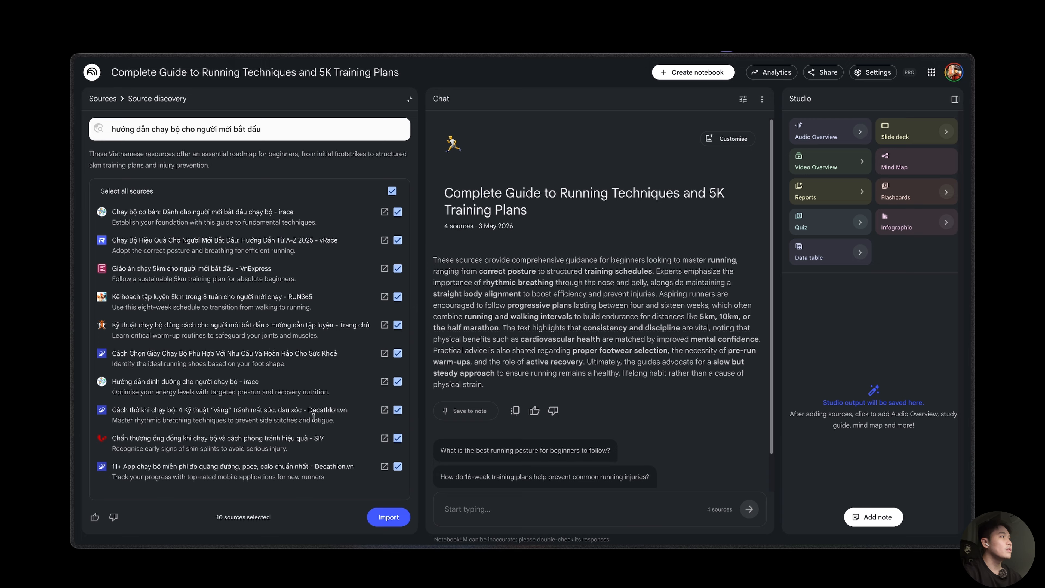
click(391, 192)
click(388, 517)
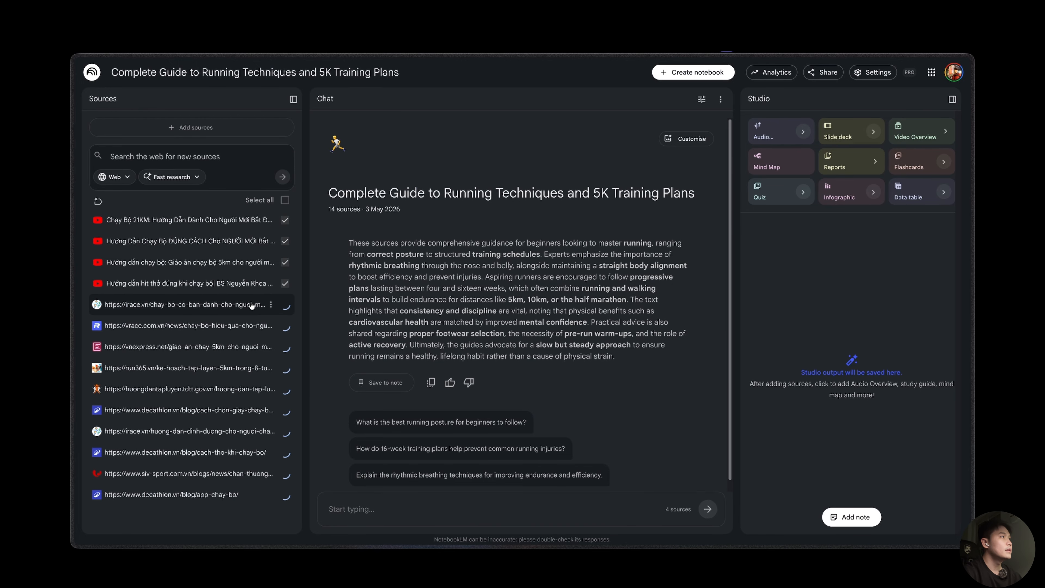
click(176, 131)
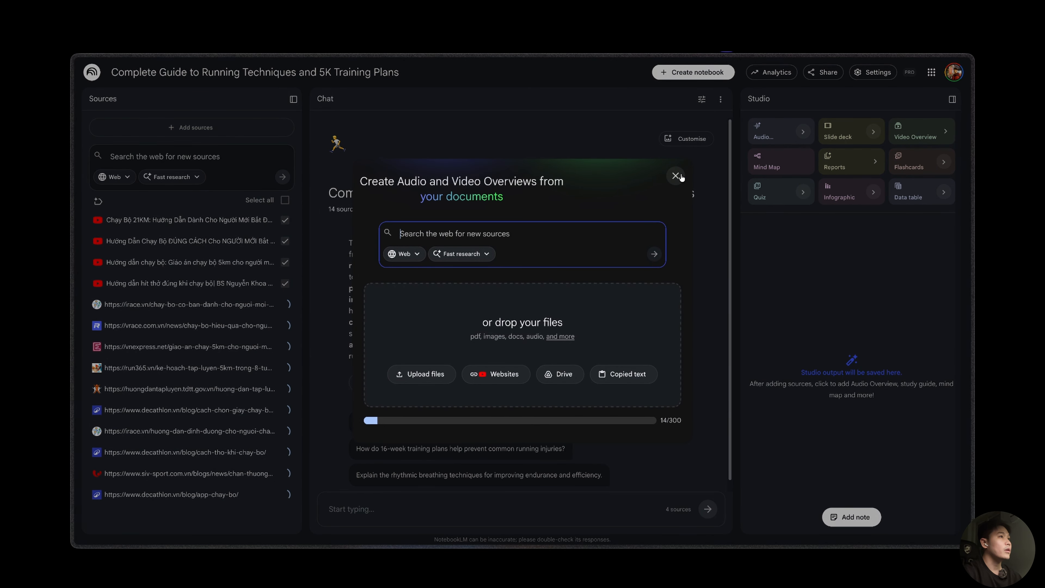
click(675, 176)
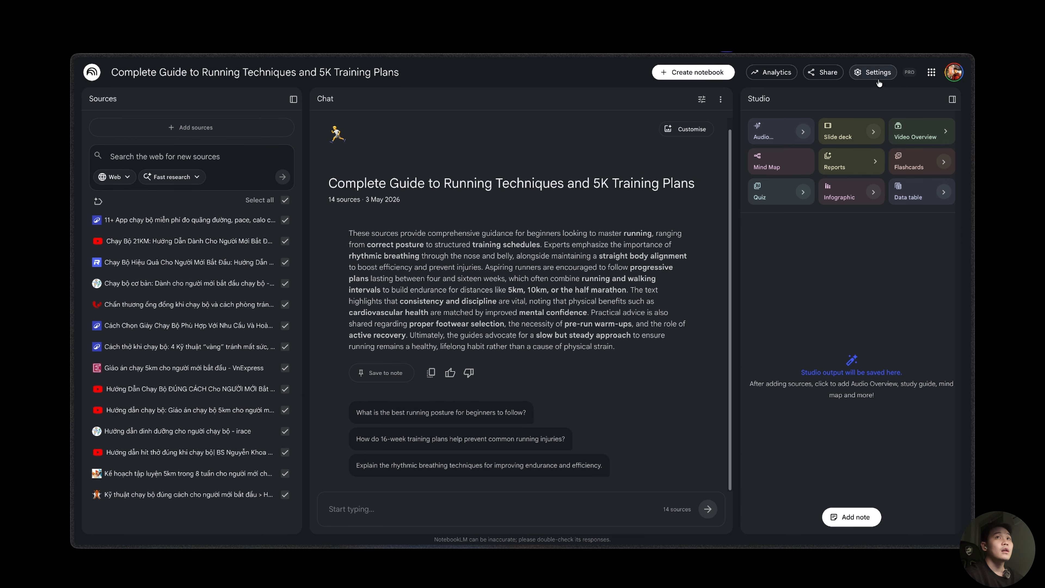
Set the notebook's output language to Tiếng Việt and save the setting
click(870, 77)
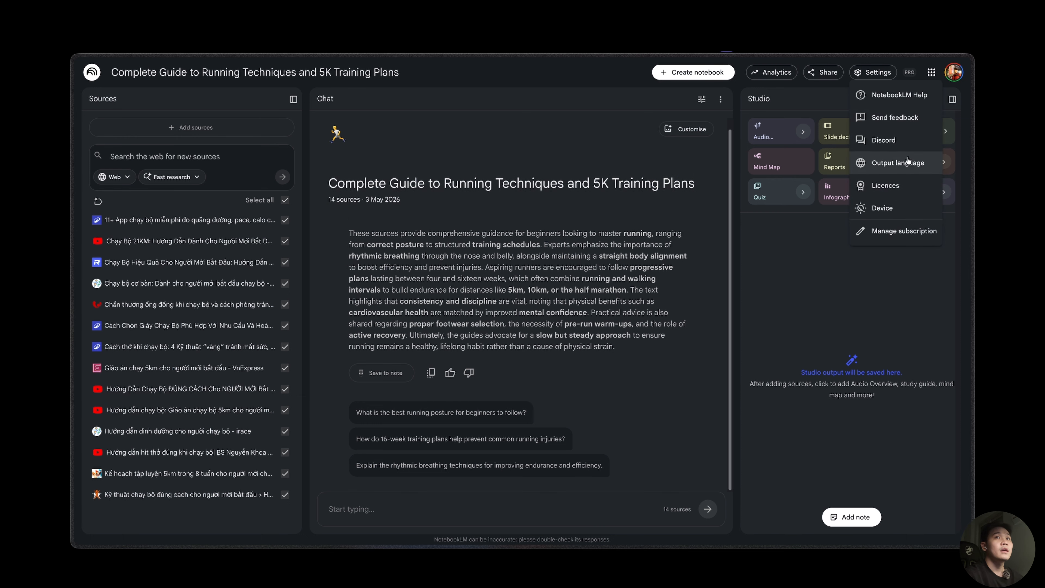
click(896, 164)
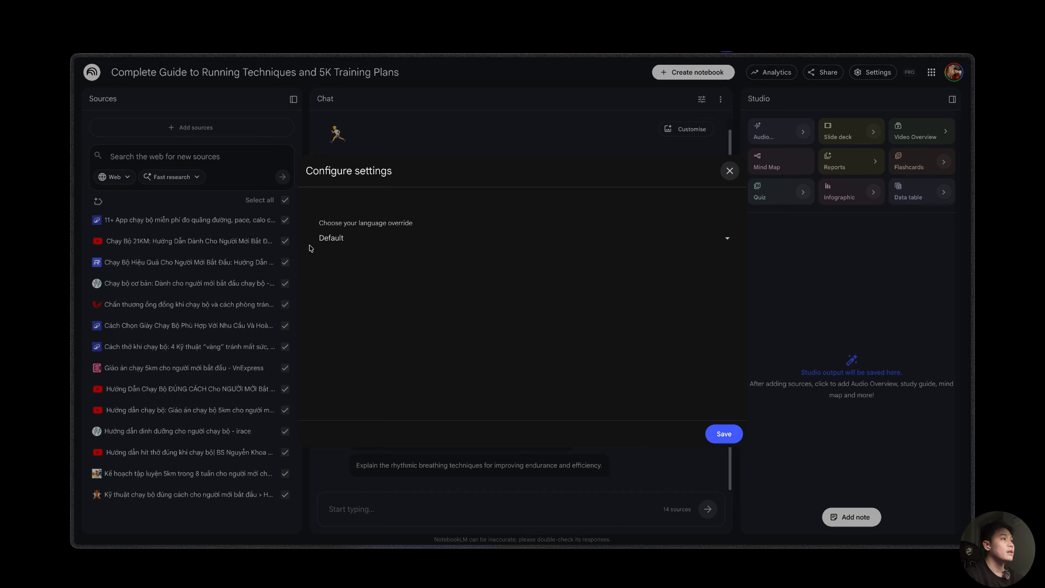
click(344, 246)
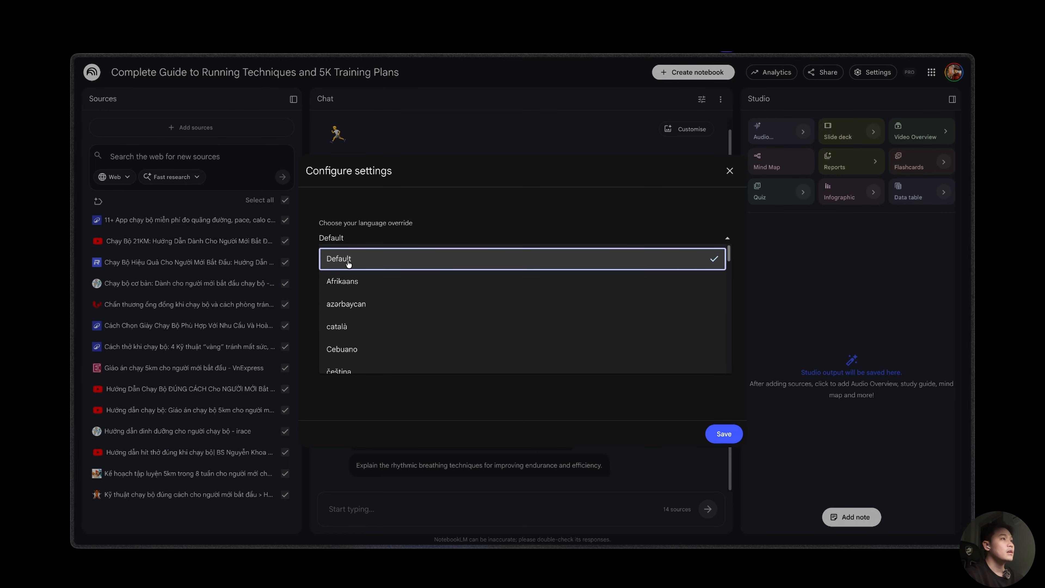
scroll(391, 309, down, 20)
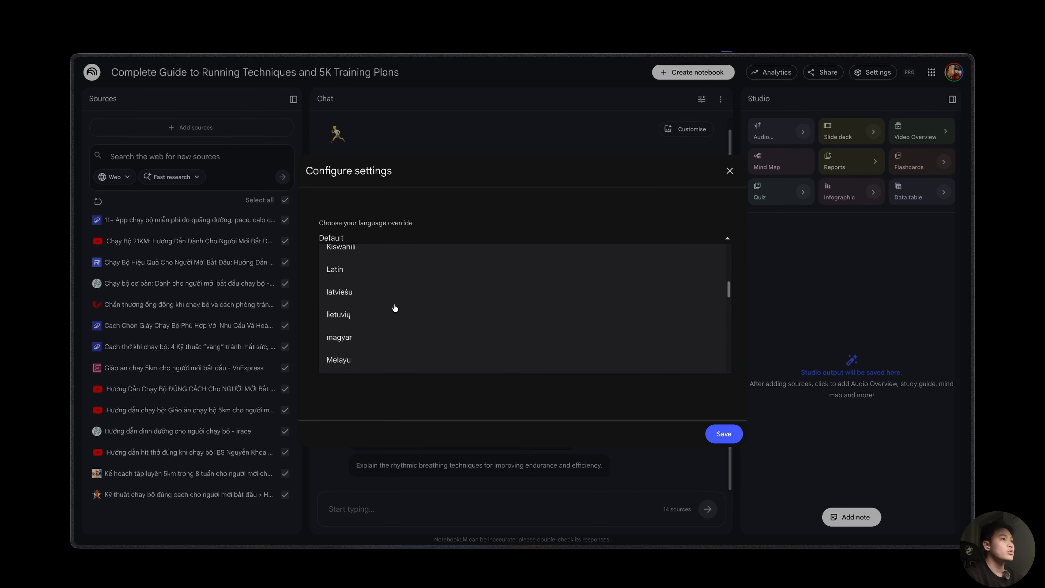
click(371, 323)
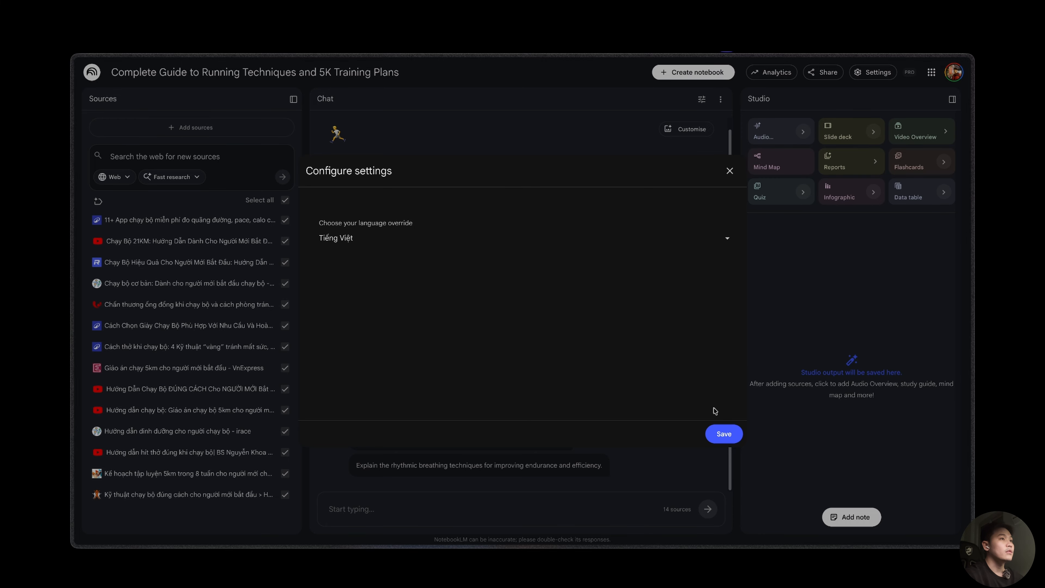
click(723, 434)
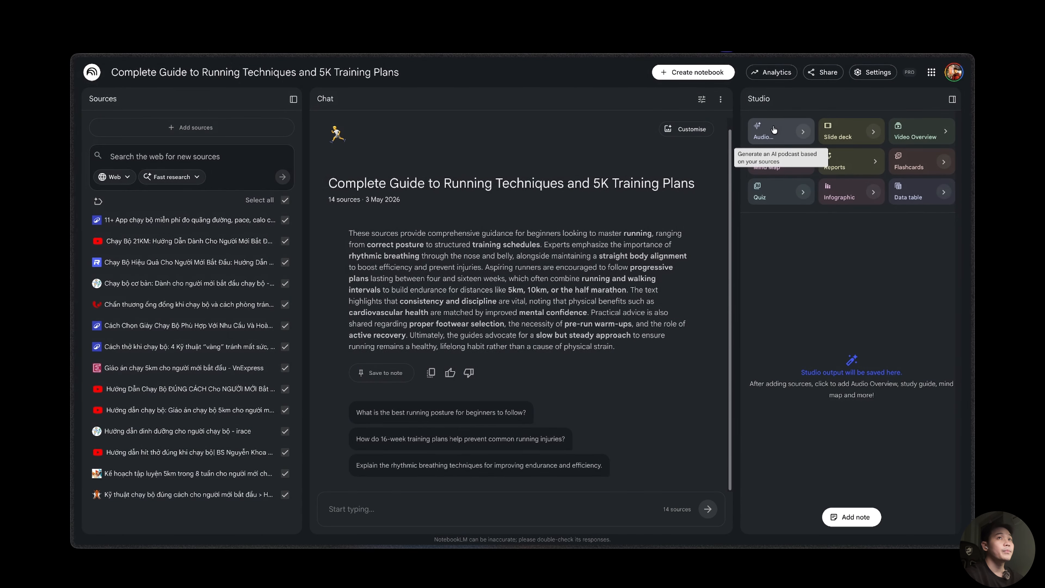
Review the Learning guide and Custom chat styles, keep the Default style and Default response length, and save the chat configuration
click(702, 100)
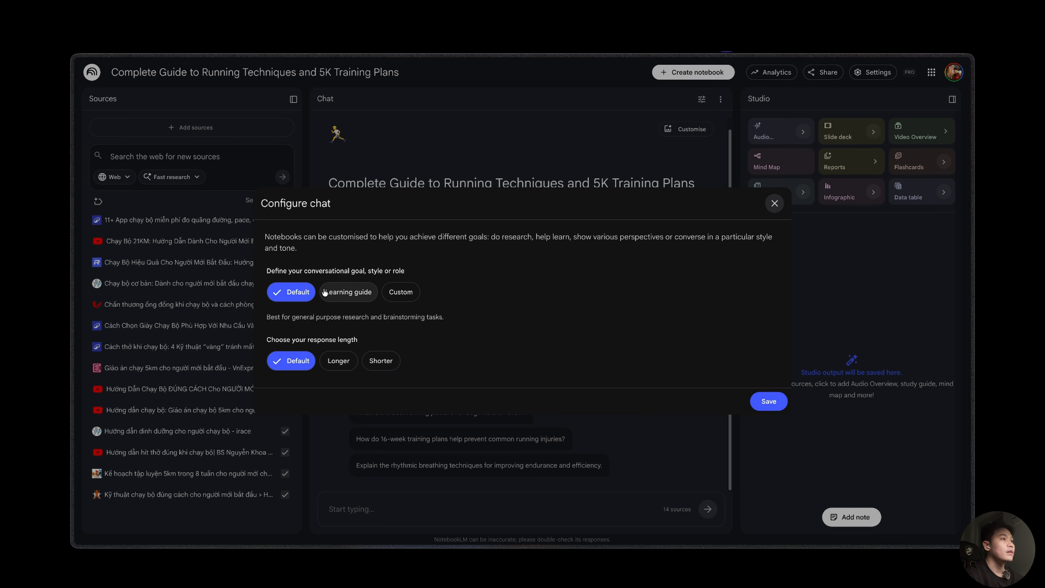
click(364, 297)
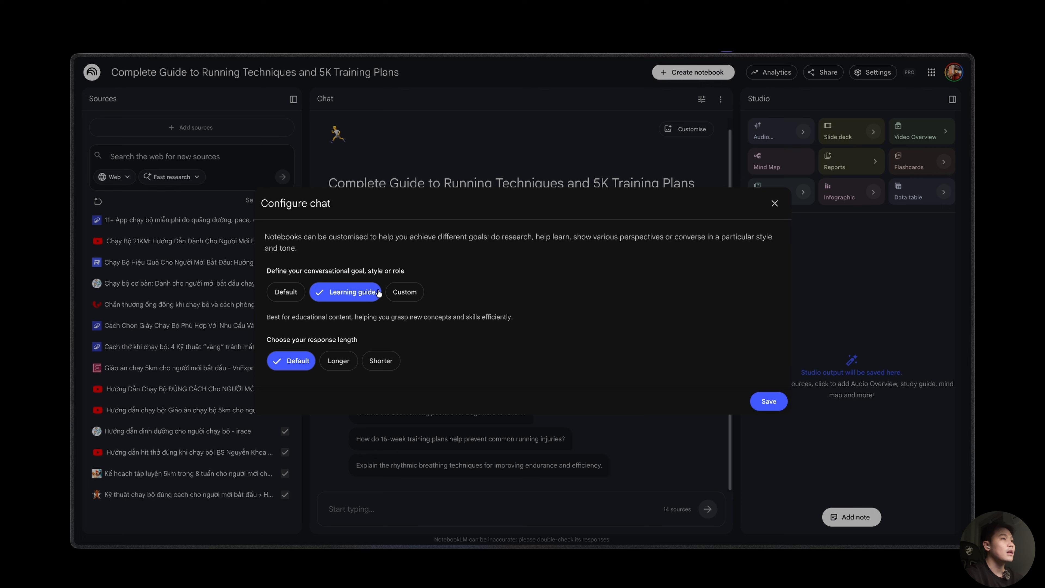
click(405, 294)
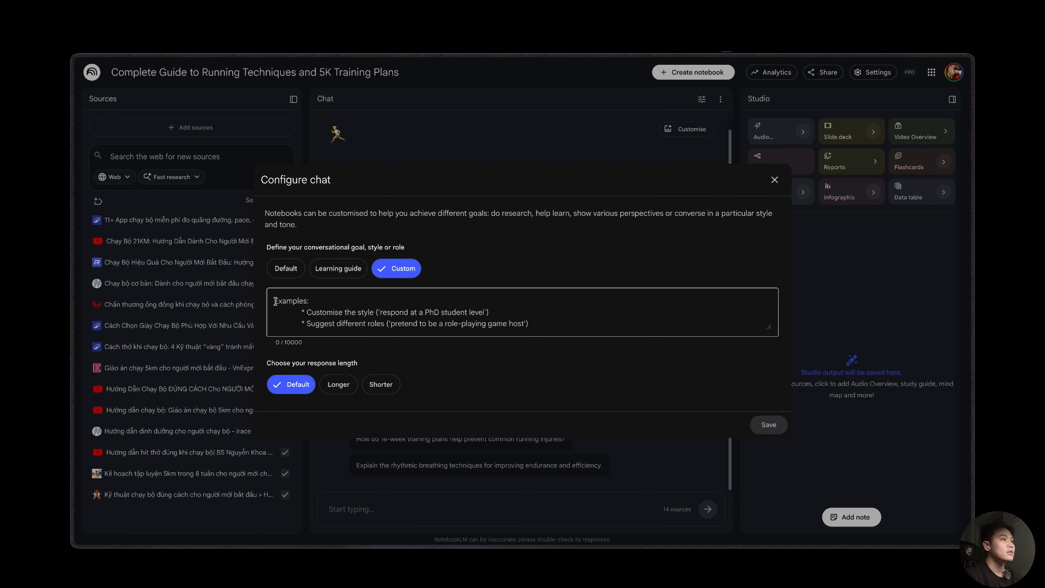
click(295, 304)
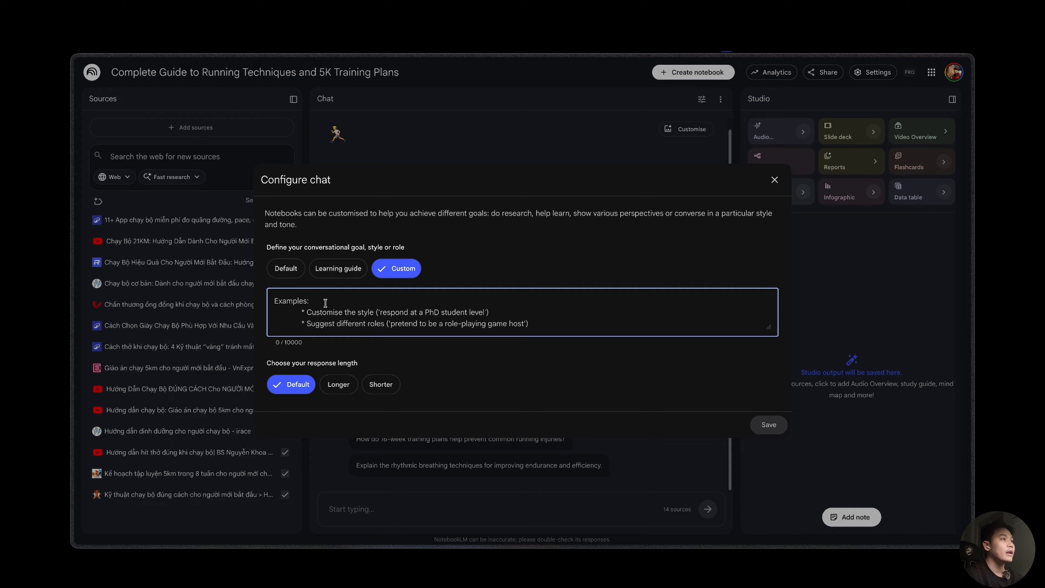
click(287, 268)
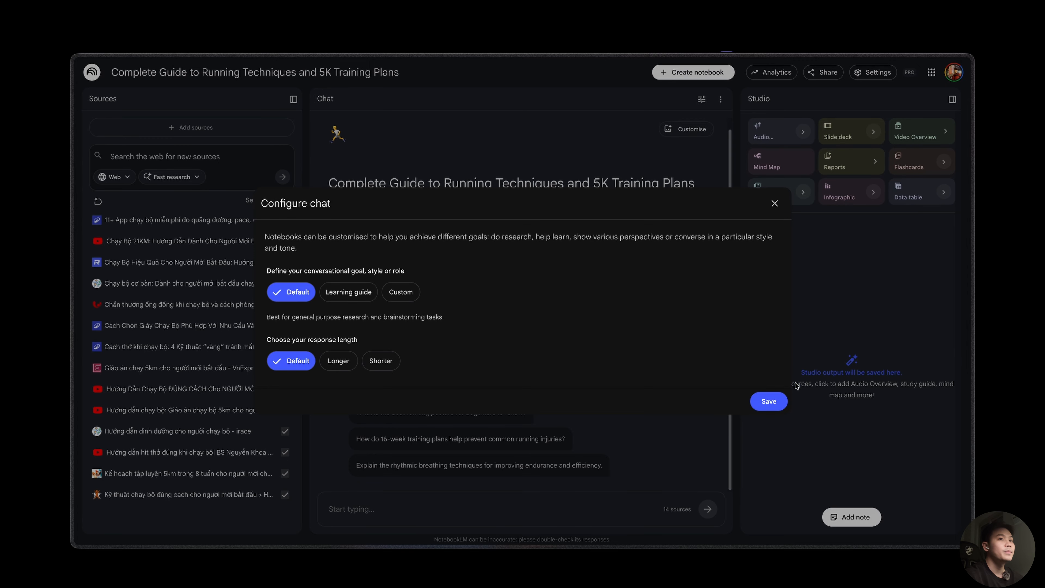
click(773, 401)
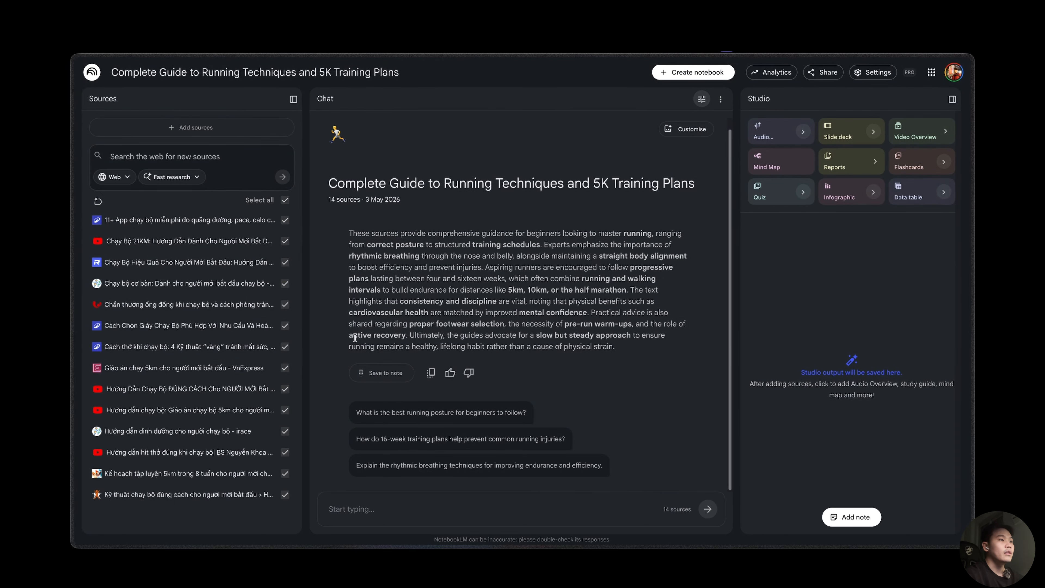
Ask the notebook chat "cách chuẩn bị để chạy bộ 30km"
click(390, 510)
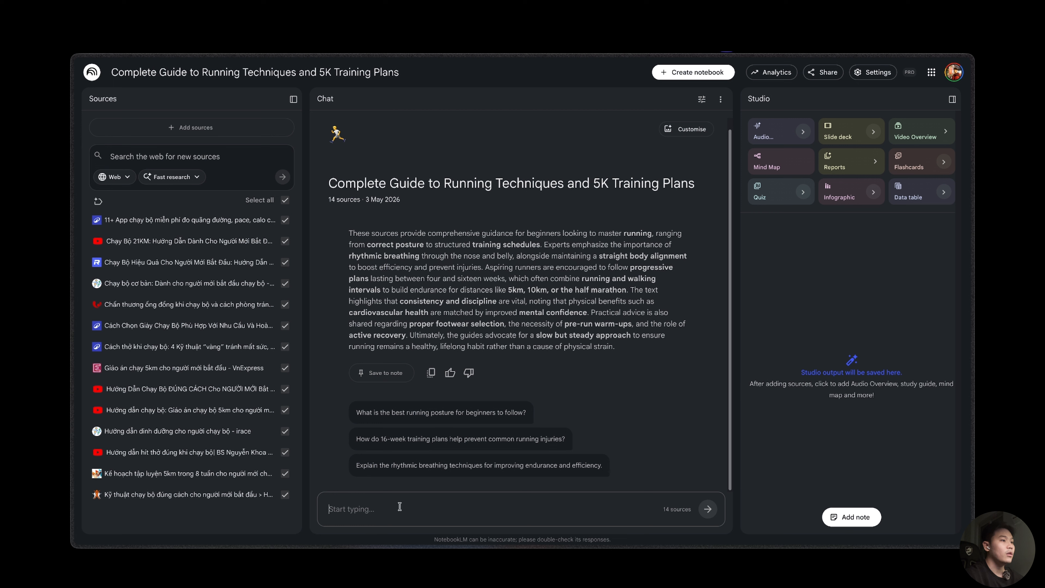
text(bât)
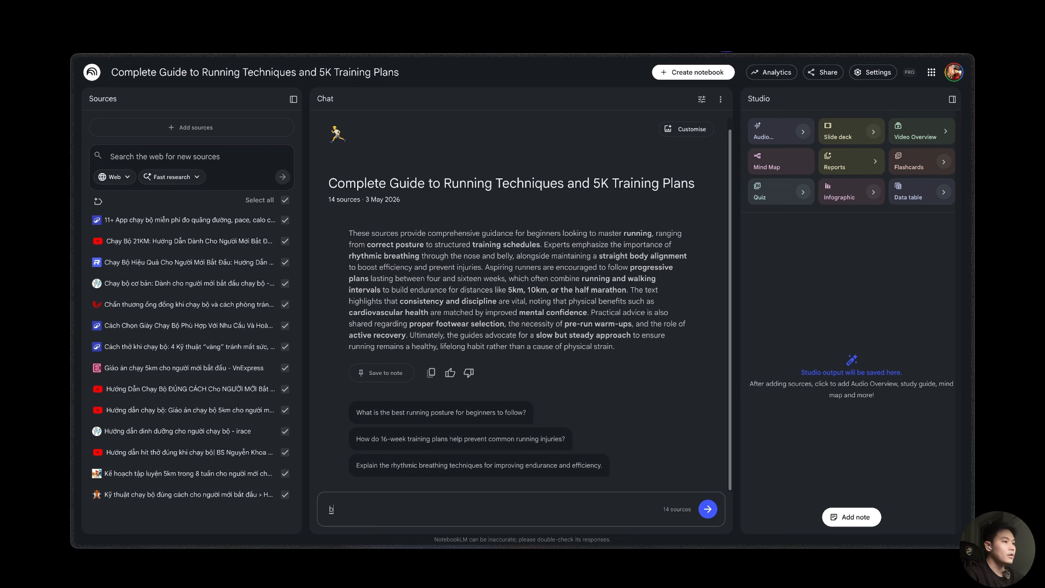
key(BackSpace)
key(BackSpace)
key(BackSpace)
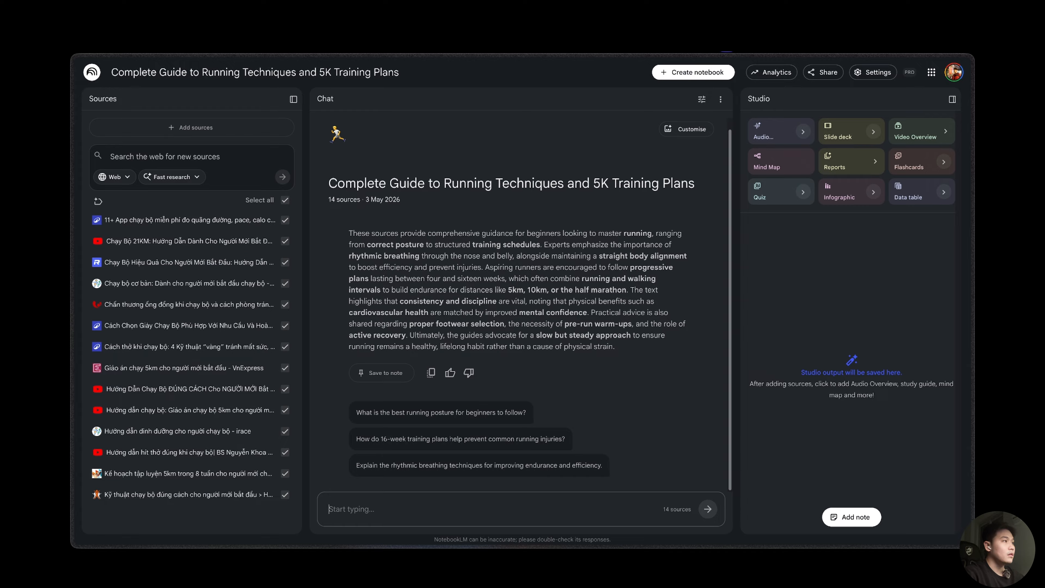
text(cácg)
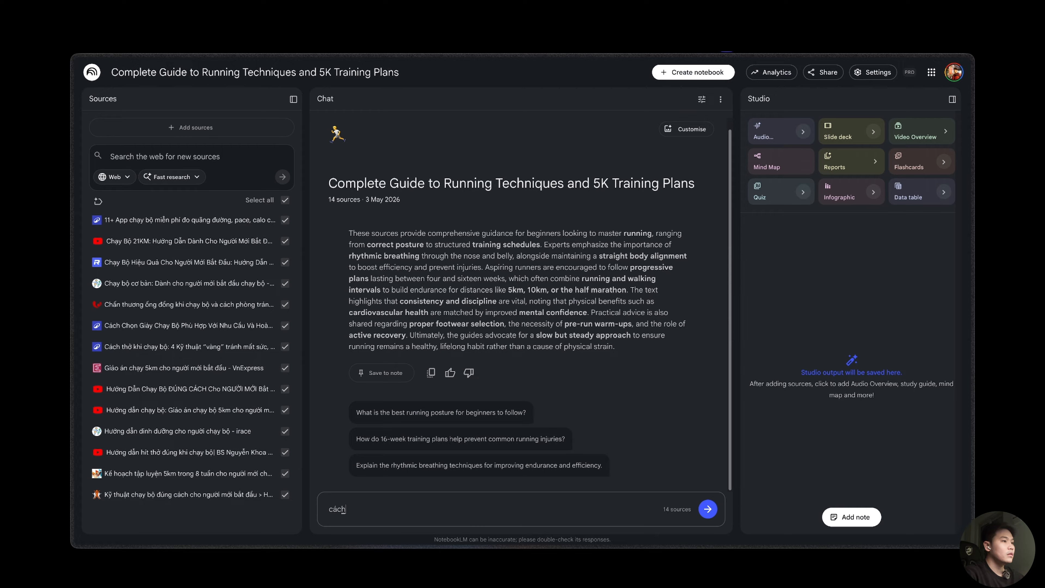
text( cgh)
text(hua)
text(n bị để cha)
text(y )
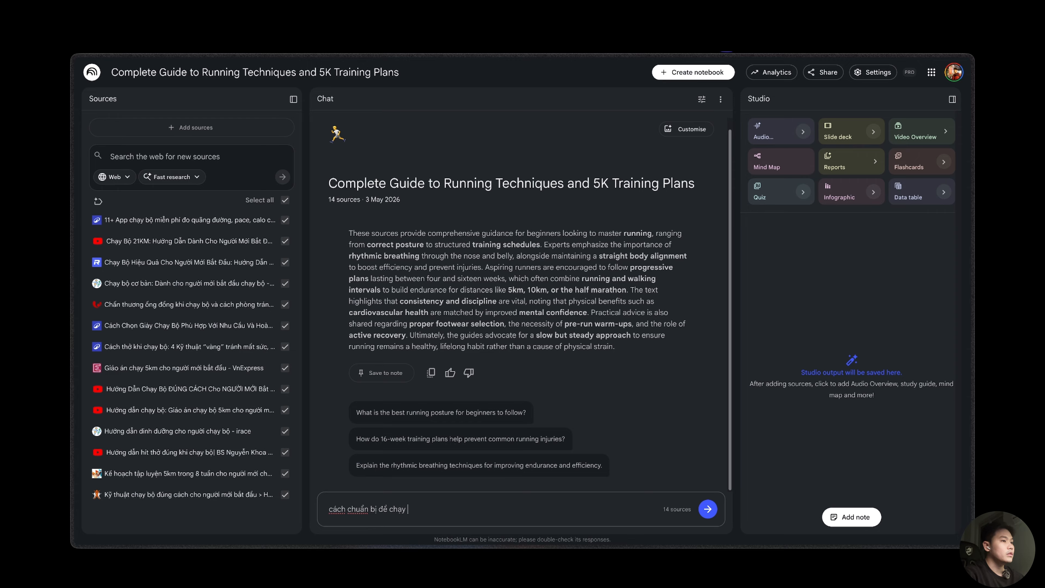
text(bôi)
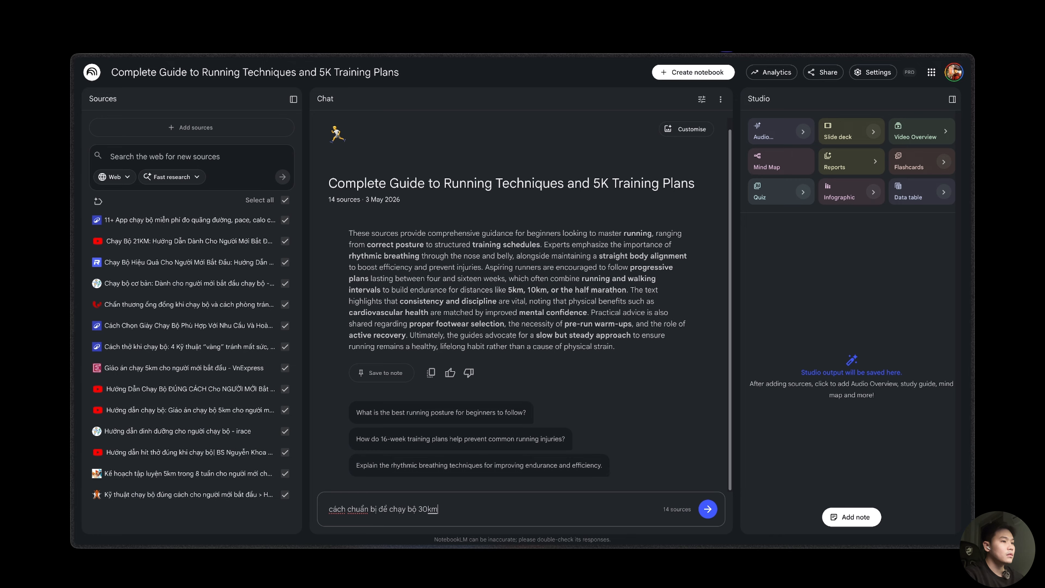
text( 30km)
key(Return)
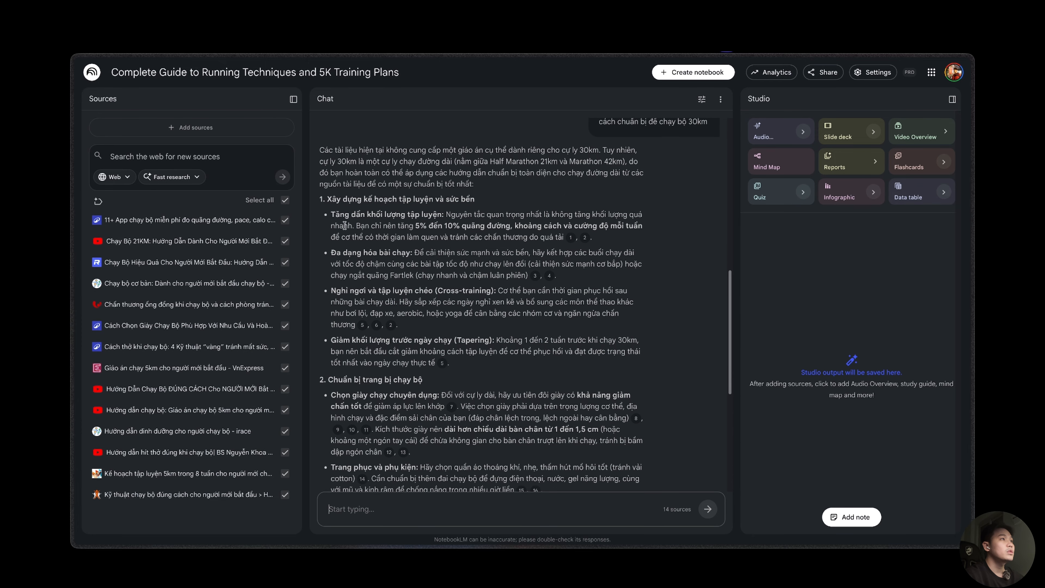
Examine the chat answer's sections on building a training plan and preparing running gear
click(330, 209)
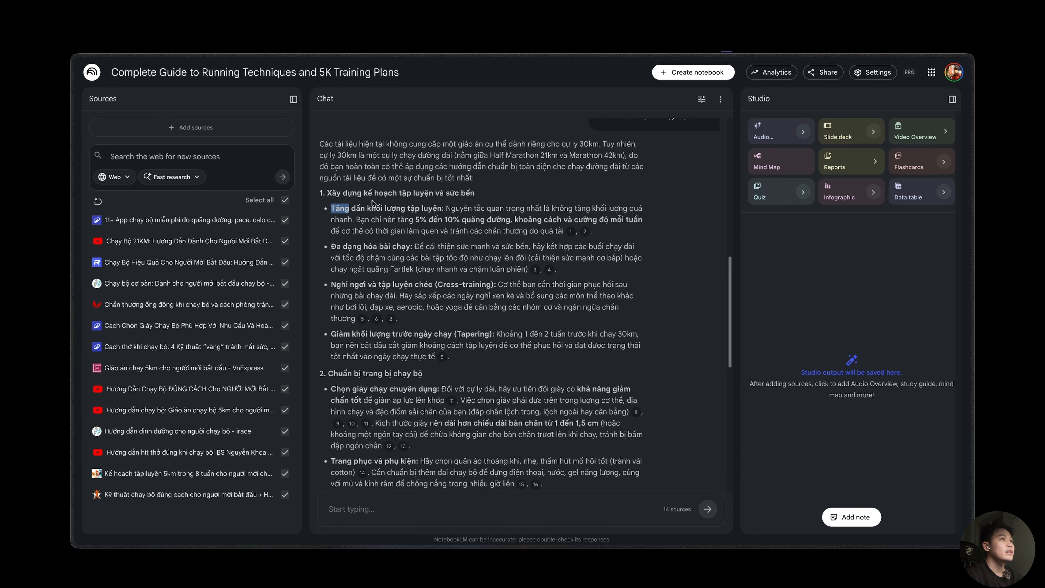
drag(499, 197, 433, 198)
click(374, 218)
scroll(413, 266, down, 15)
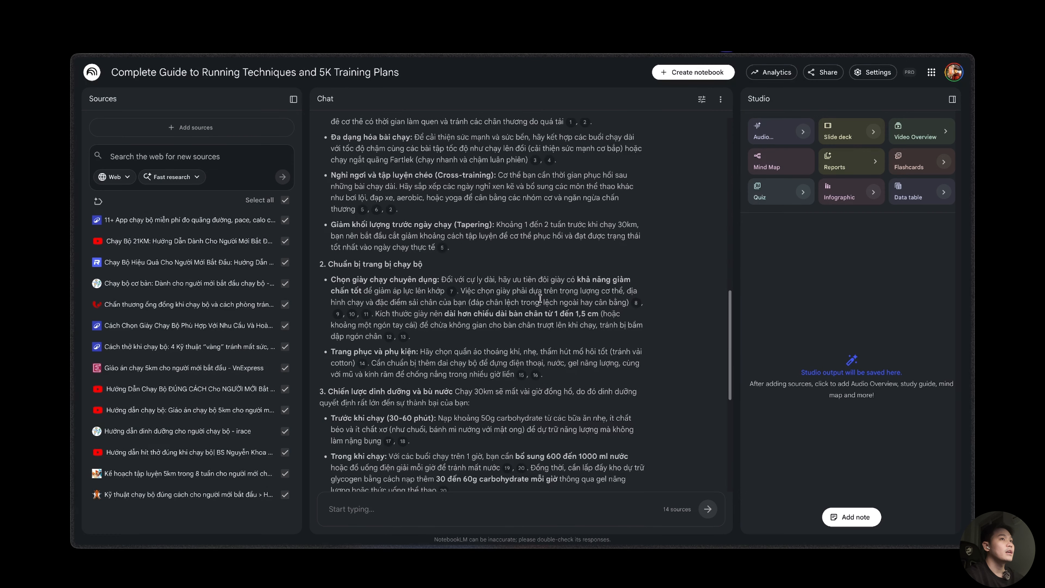
scroll(522, 321, up, 15)
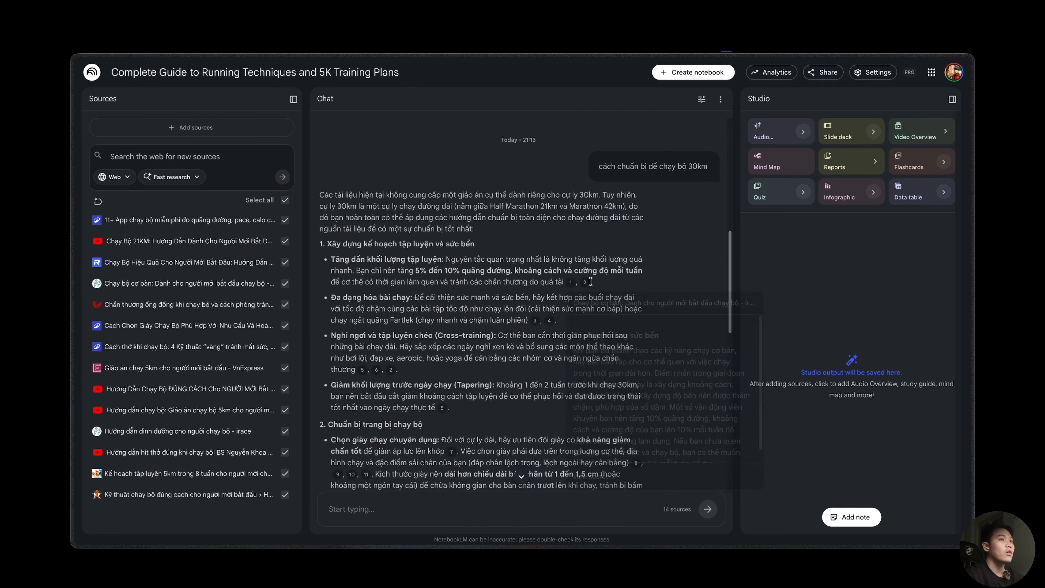
scroll(592, 289, down, 1)
Open citation 1 of the answer's first bullet and read the cited passage in its source and preview
mouse_move(571, 267)
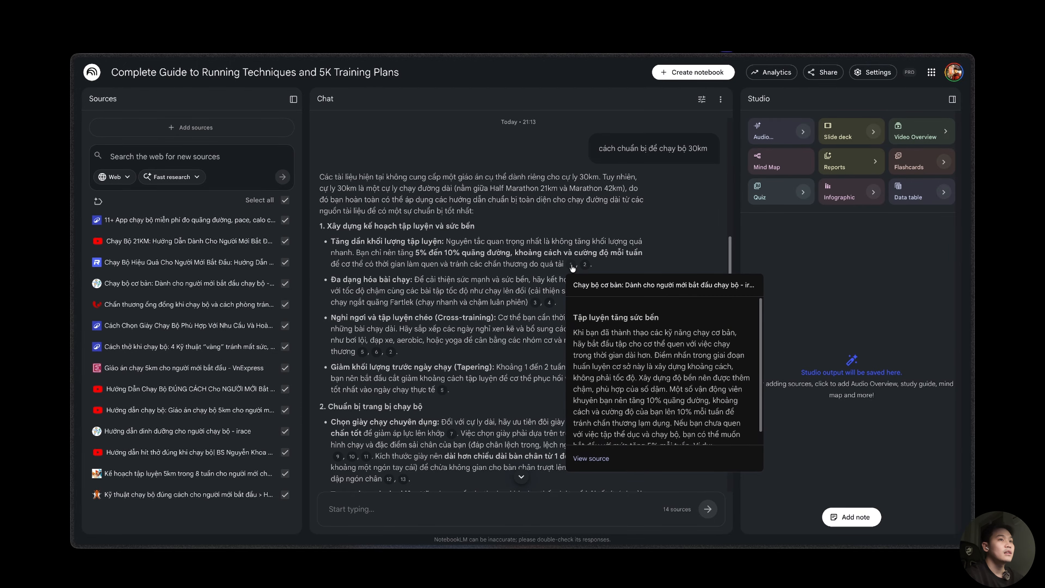
click(571, 267)
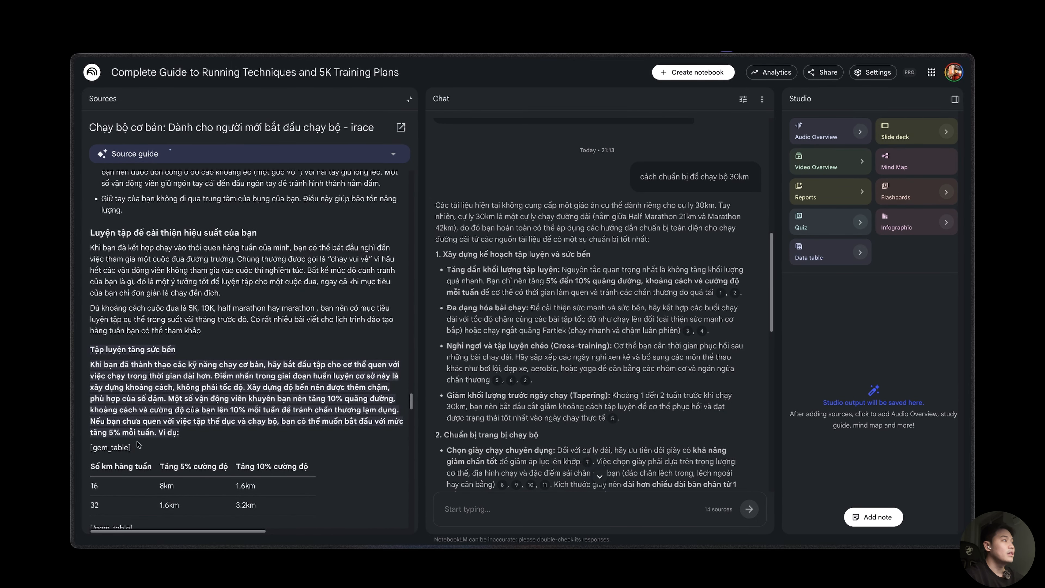
scroll(231, 362, down, 1)
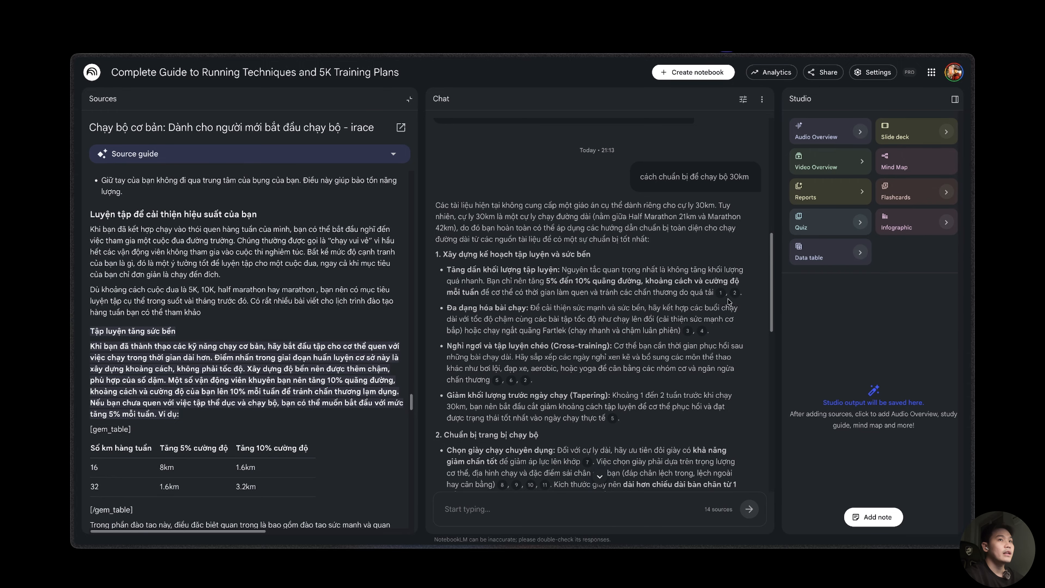
mouse_move(722, 294)
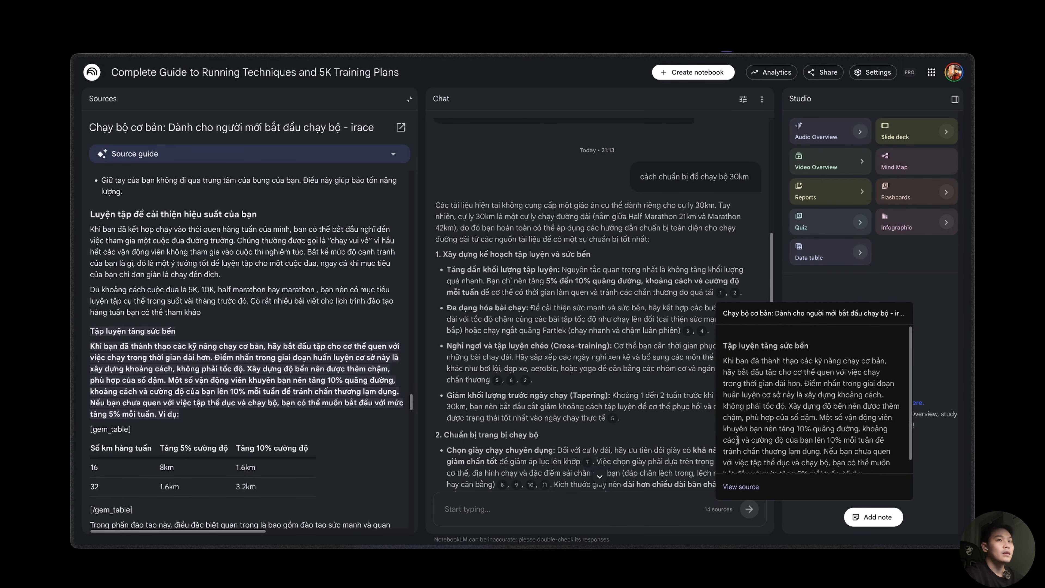
scroll(737, 440, down, 1)
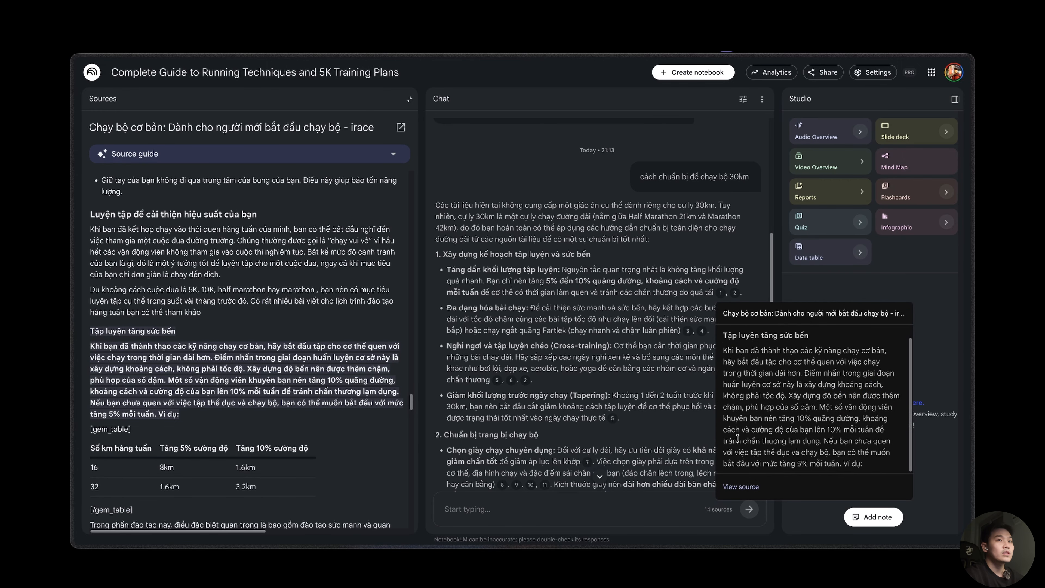
click(734, 466)
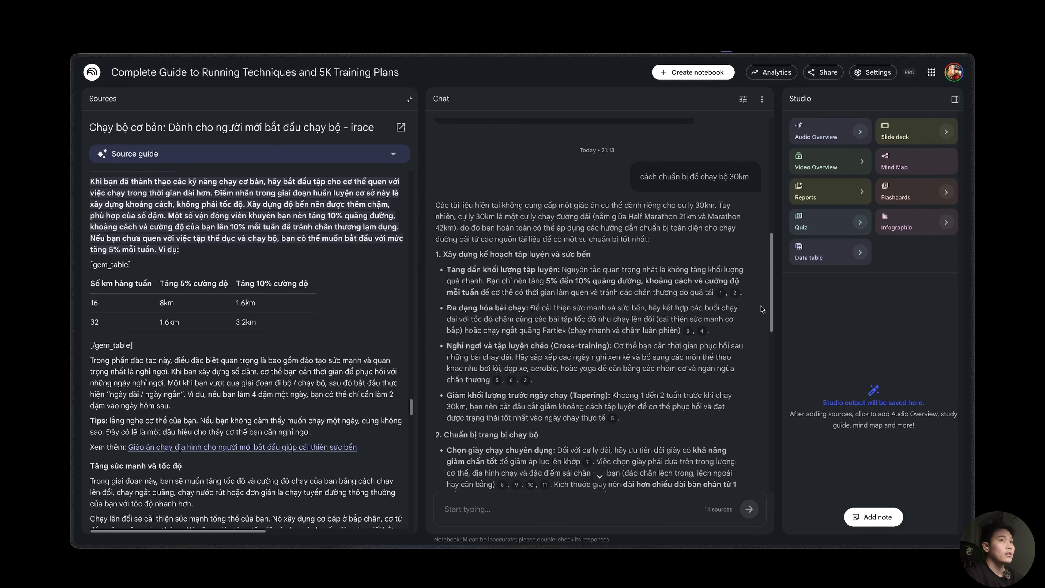
Open citation 2 of the same bullet and read the highlighted injury-prevention passage and the text around it
click(737, 293)
scroll(752, 439, down, 1)
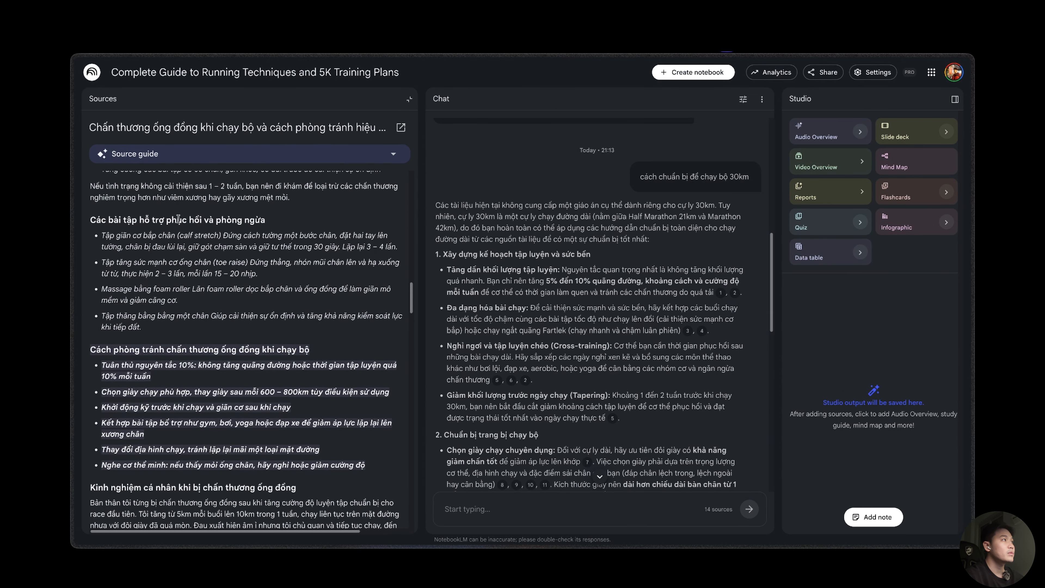
scroll(247, 332, down, 1)
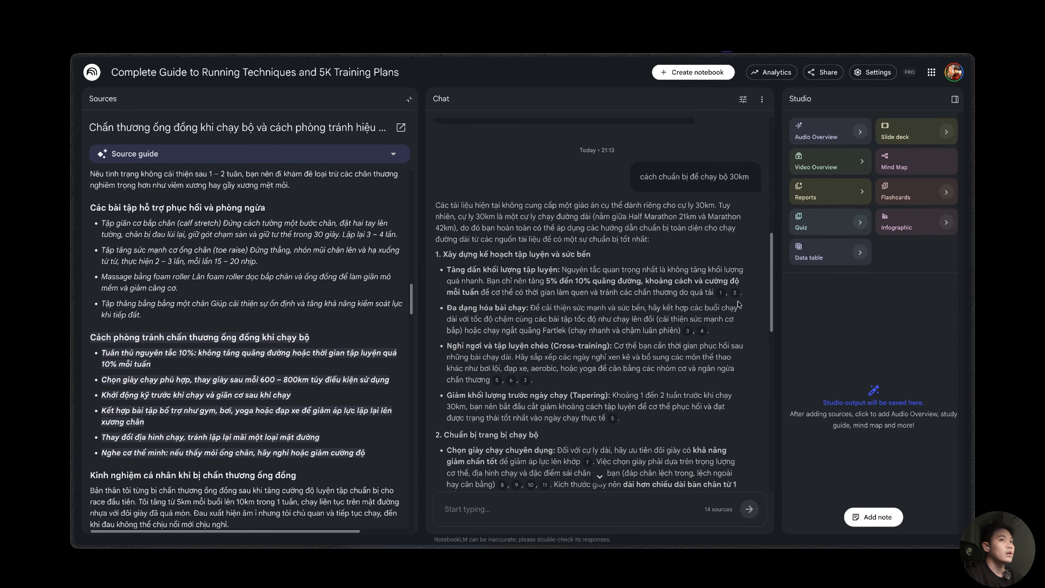
mouse_move(736, 298)
scroll(758, 446, down, 2)
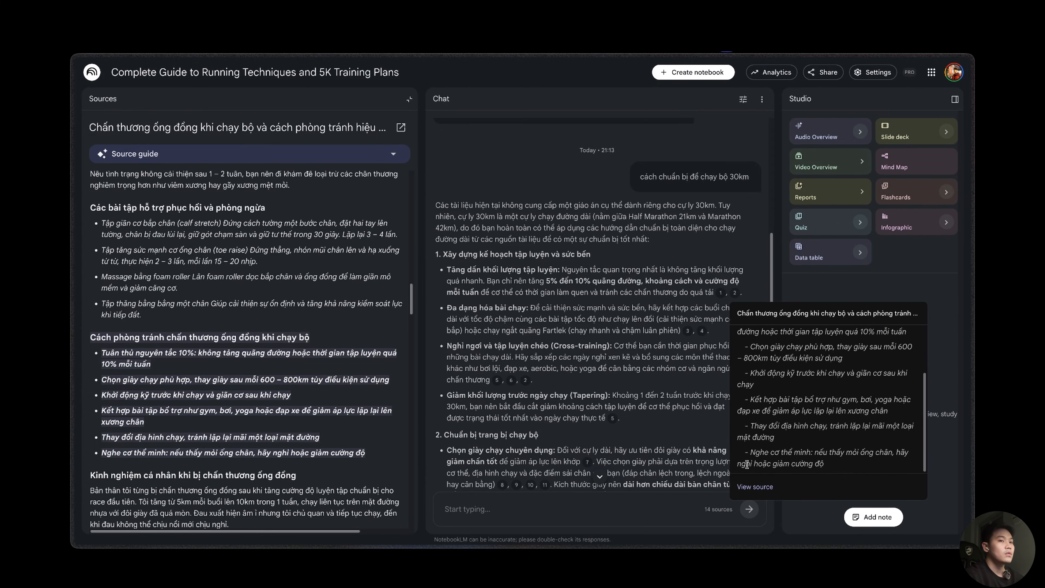
scroll(251, 410, down, 8)
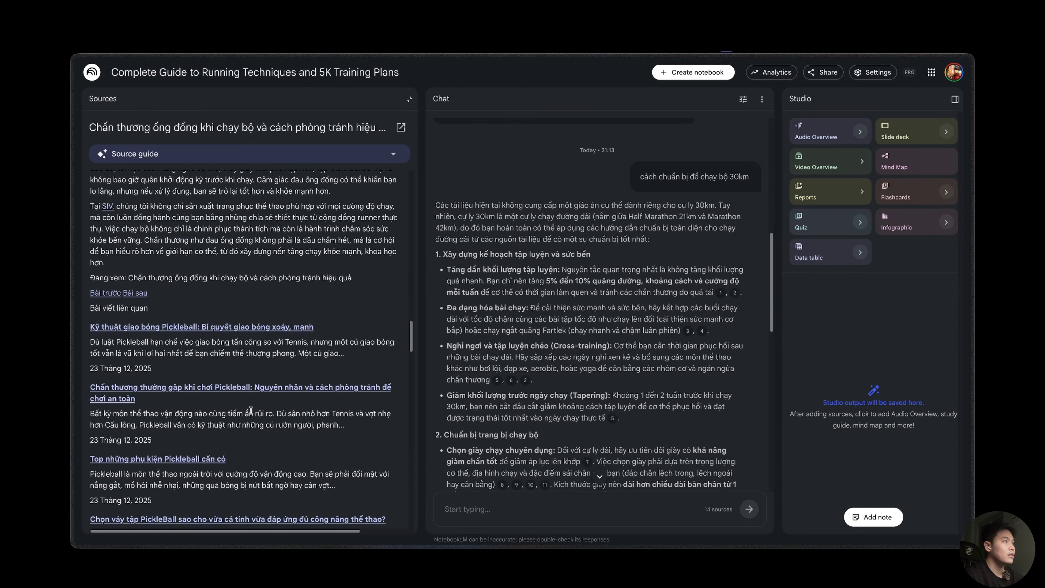
scroll(251, 411, up, 6)
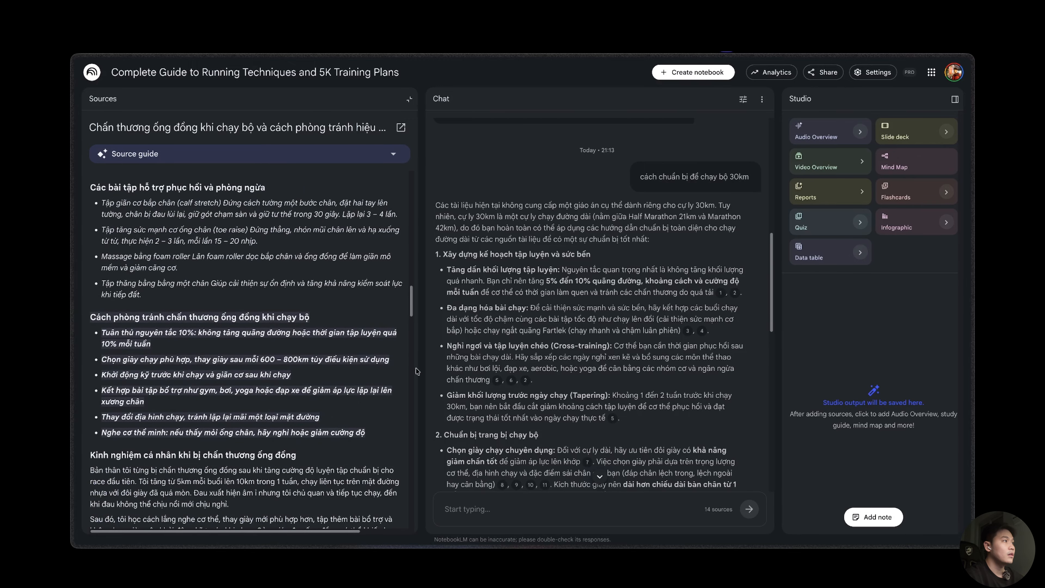
Check citation 6 under the cross-training bullet, read the rest of the answer, and close the source view
click(511, 380)
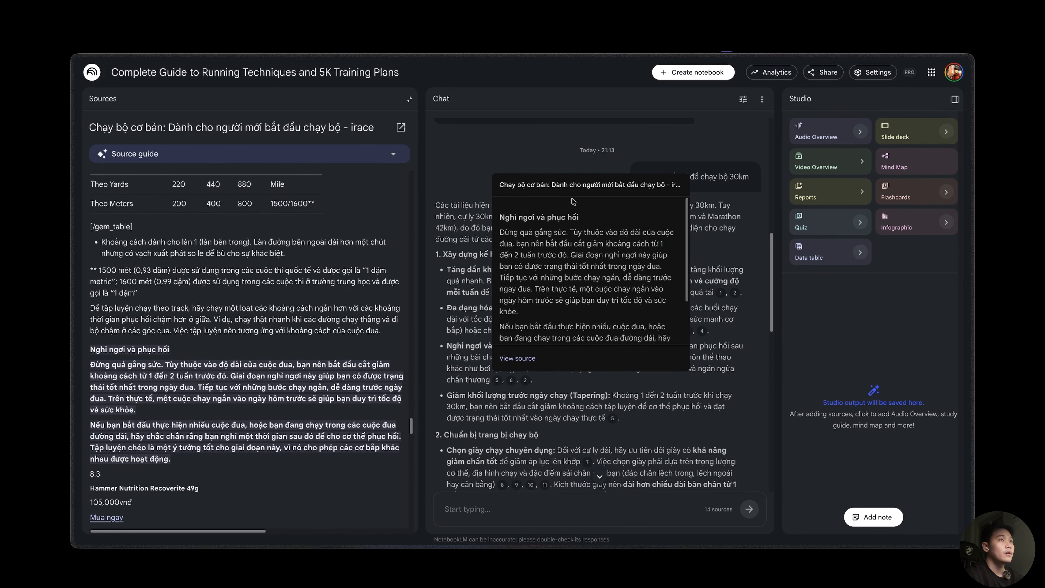
scroll(530, 353, down, 15)
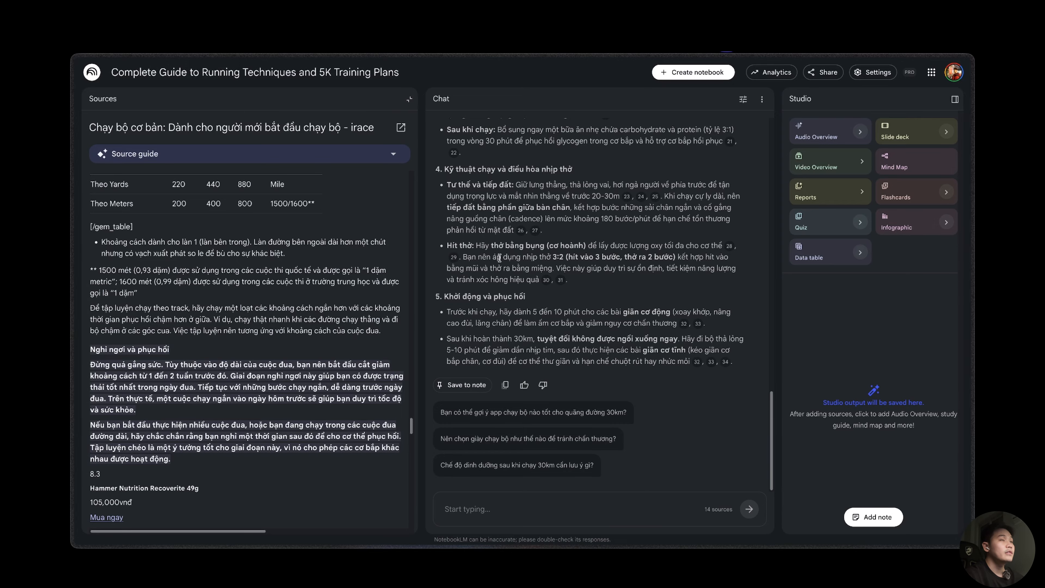
scroll(536, 319, up, 1)
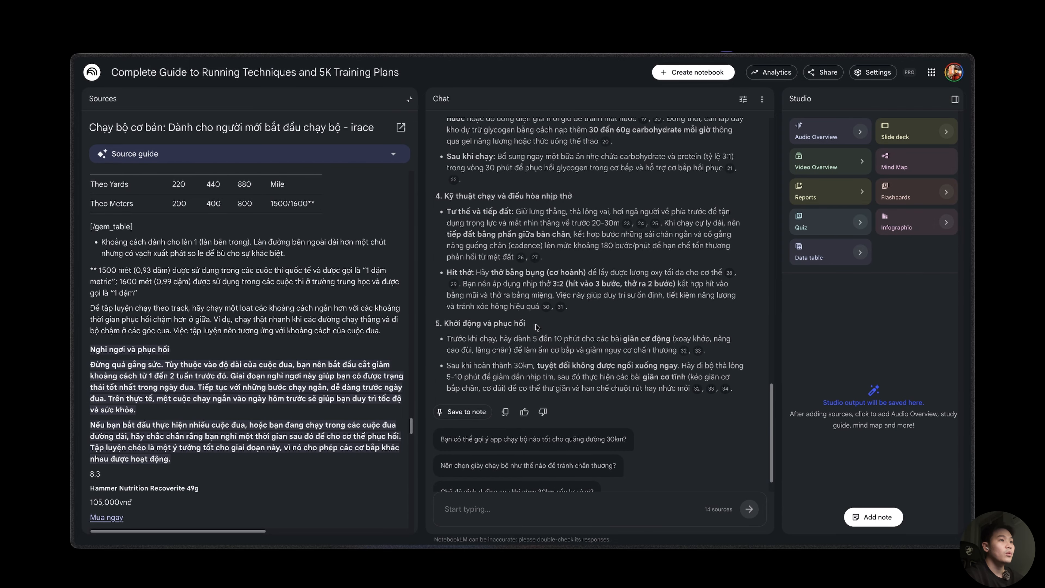
click(409, 99)
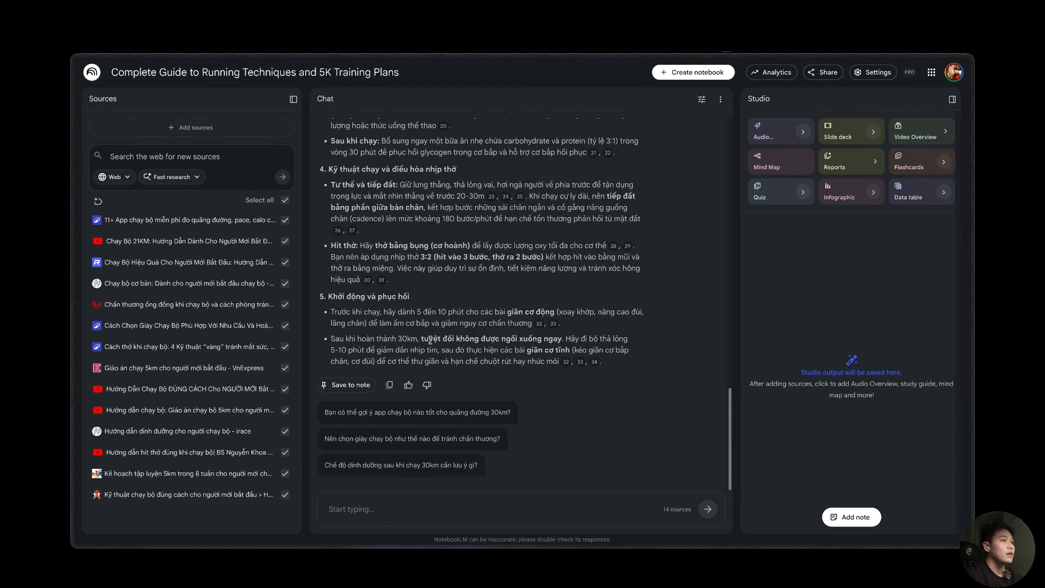
scroll(397, 361, up, 10)
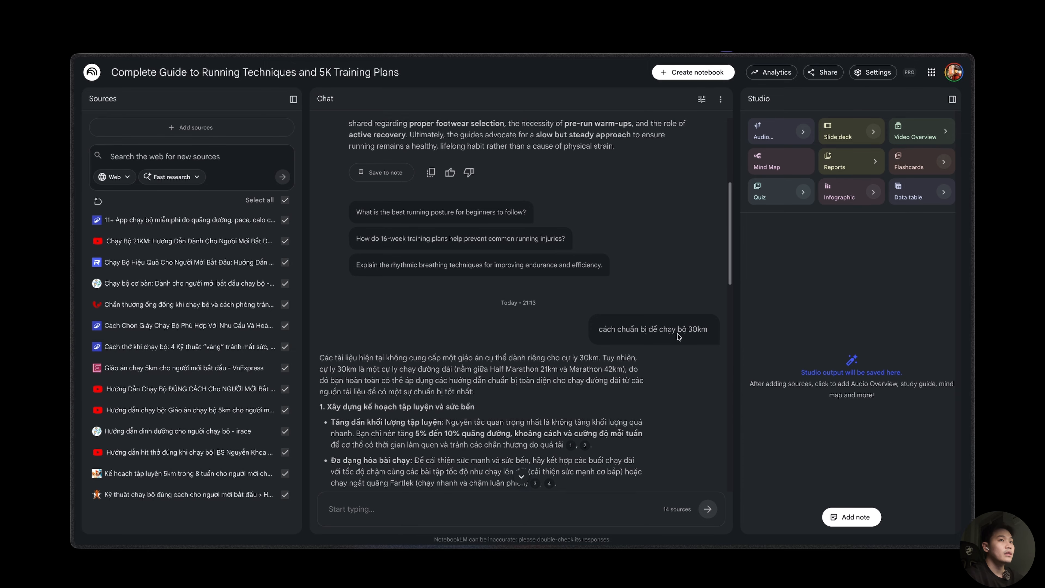
scroll(678, 337, down, 10)
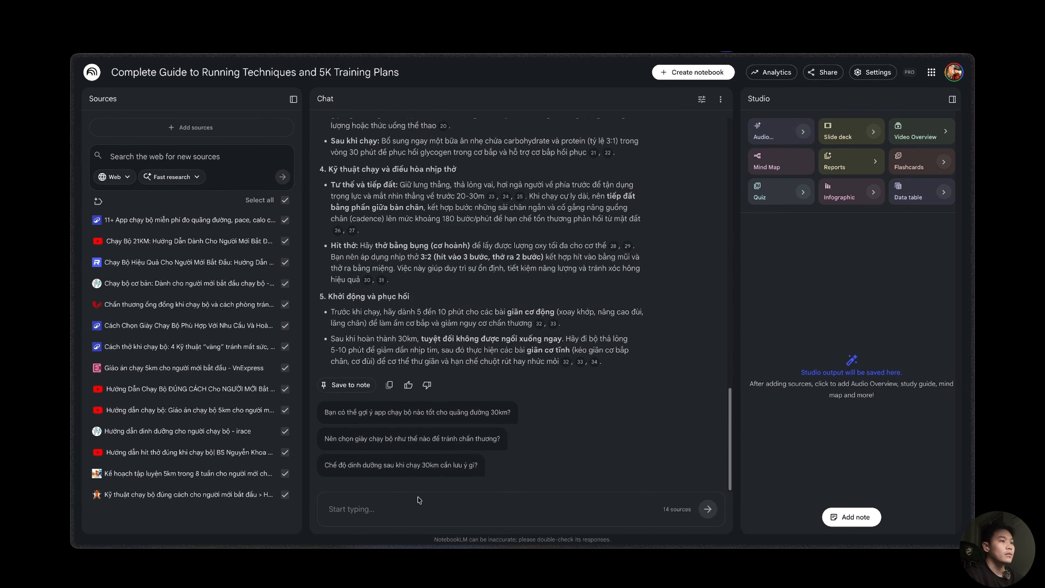
Ask the chat for a three-week training plan with the prompt "hãy lên plan tập luận trong vòng 3 tuần"
click(389, 506)
text(hãy le)
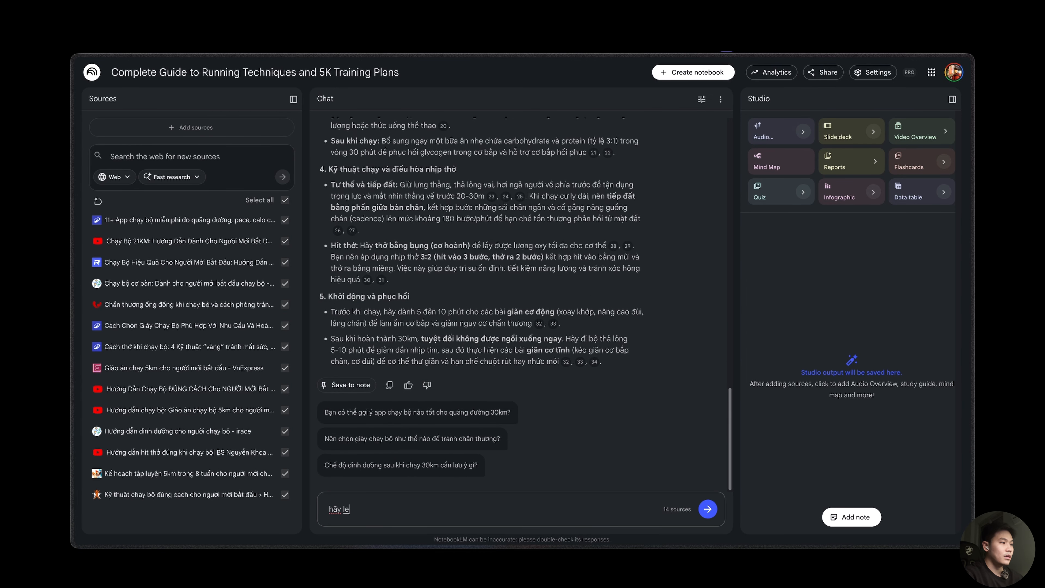
text(n plan)
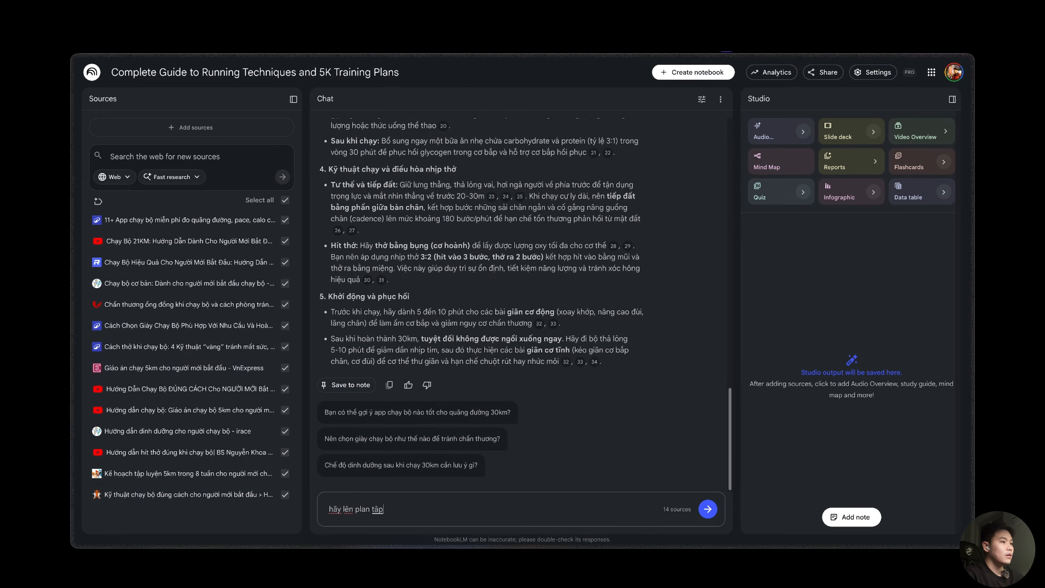
text(tập luận )
text(trong vong)
text( 3 tuần)
key(Return)
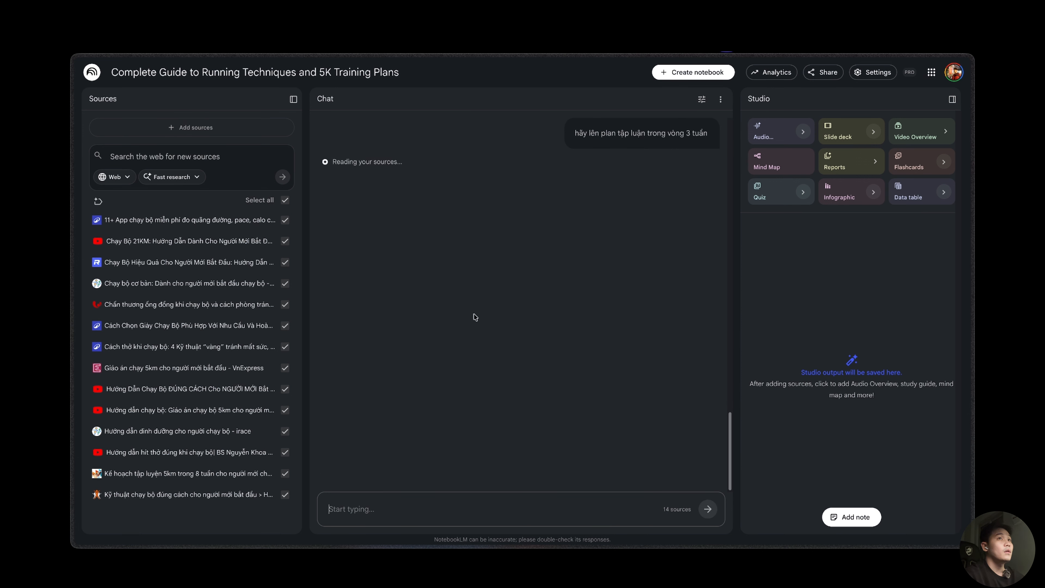
scroll(451, 267, up, 3)
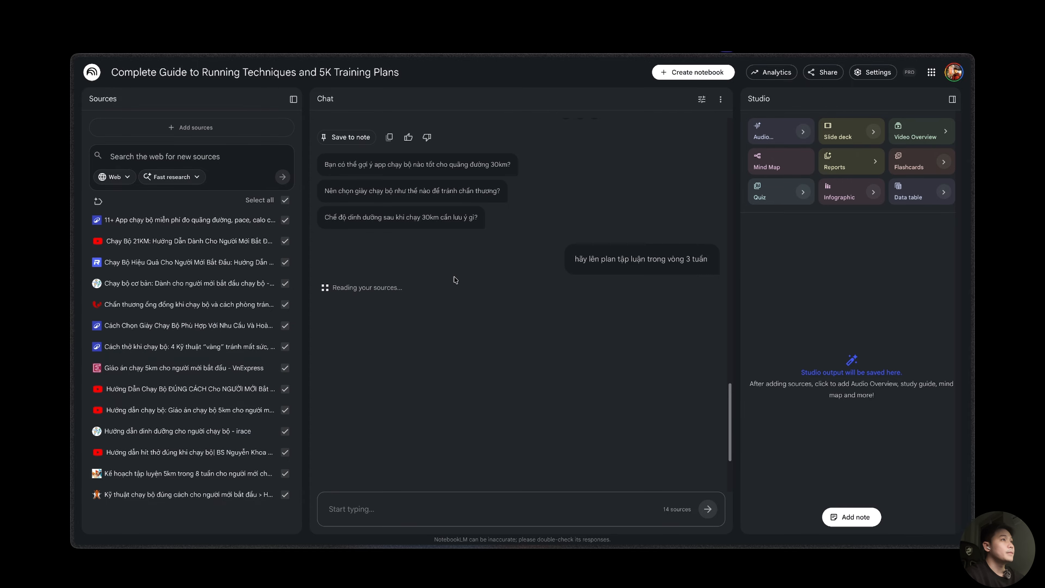
scroll(454, 276, up, 6)
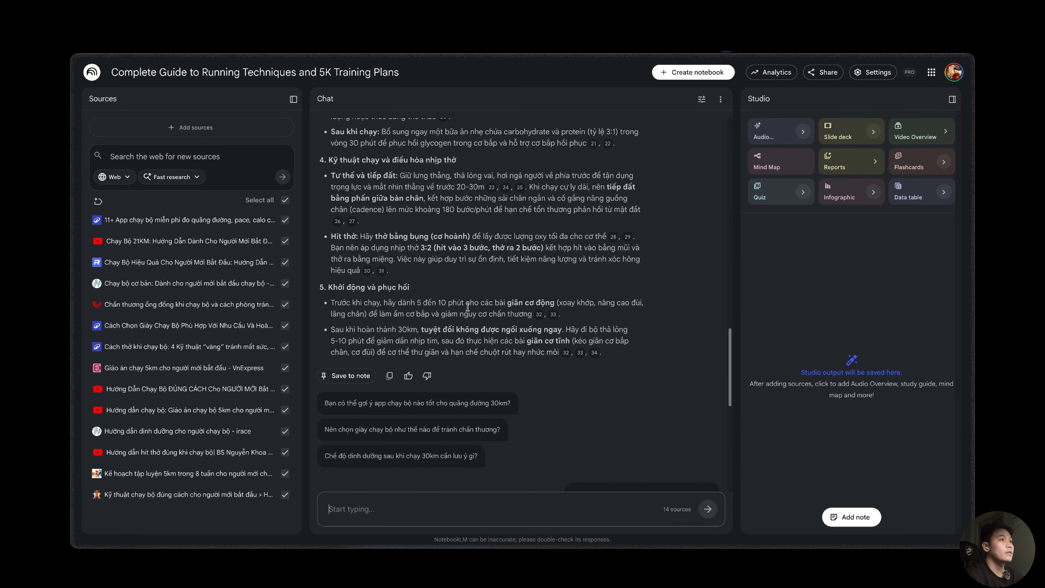
scroll(468, 307, up, 1)
scroll(459, 315, down, 6)
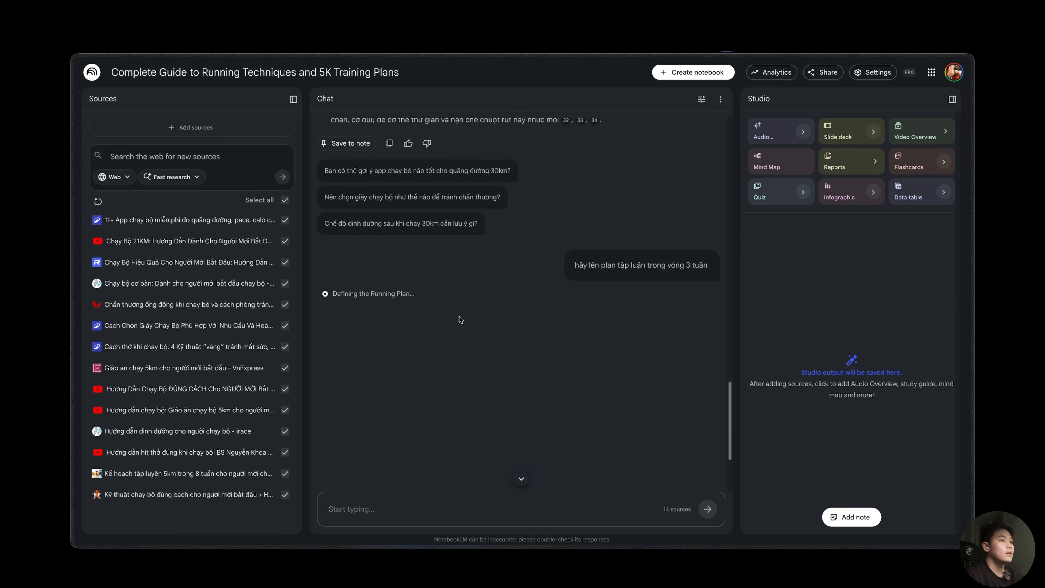
scroll(397, 266, up, 2)
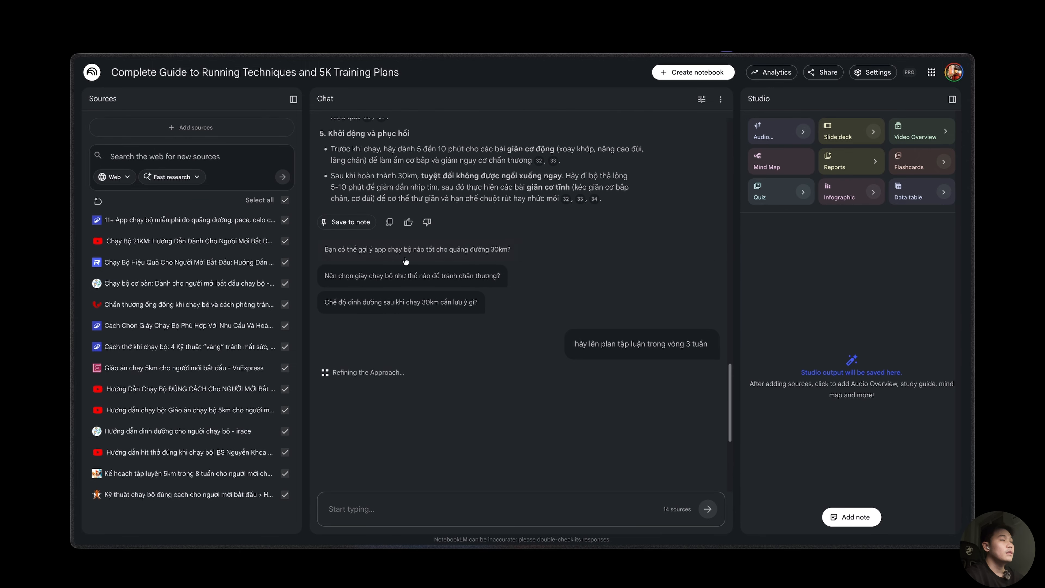
scroll(327, 263, up, 1)
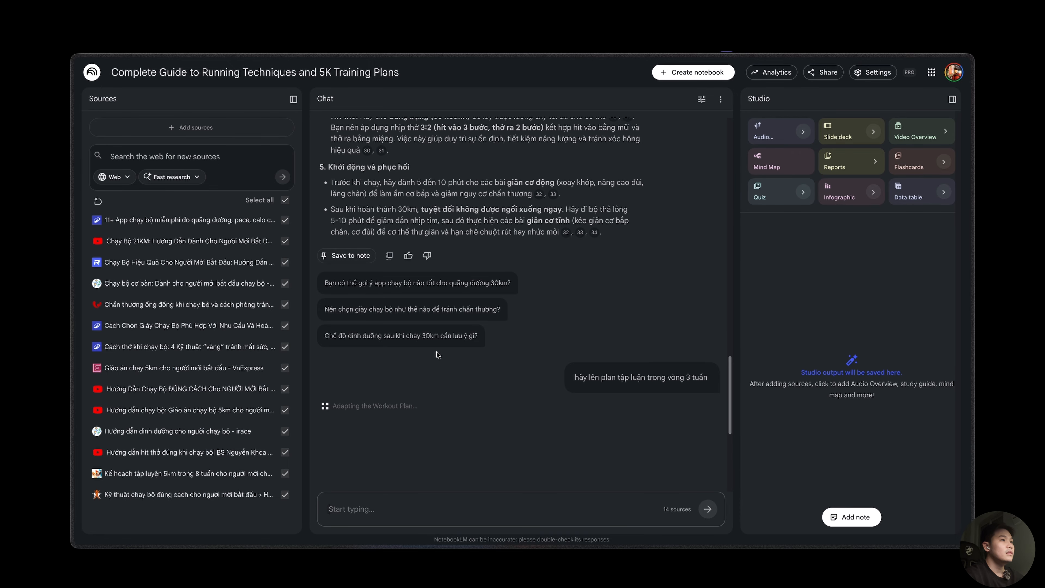
scroll(530, 287, up, 1)
scroll(531, 288, up, 20)
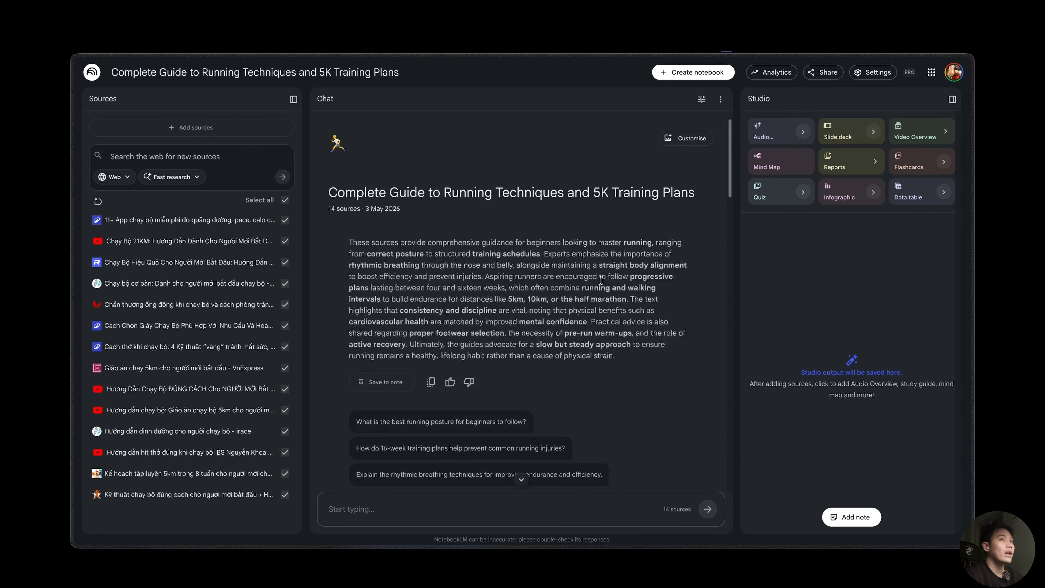
scroll(623, 354, down, 15)
scroll(553, 387, down, 14)
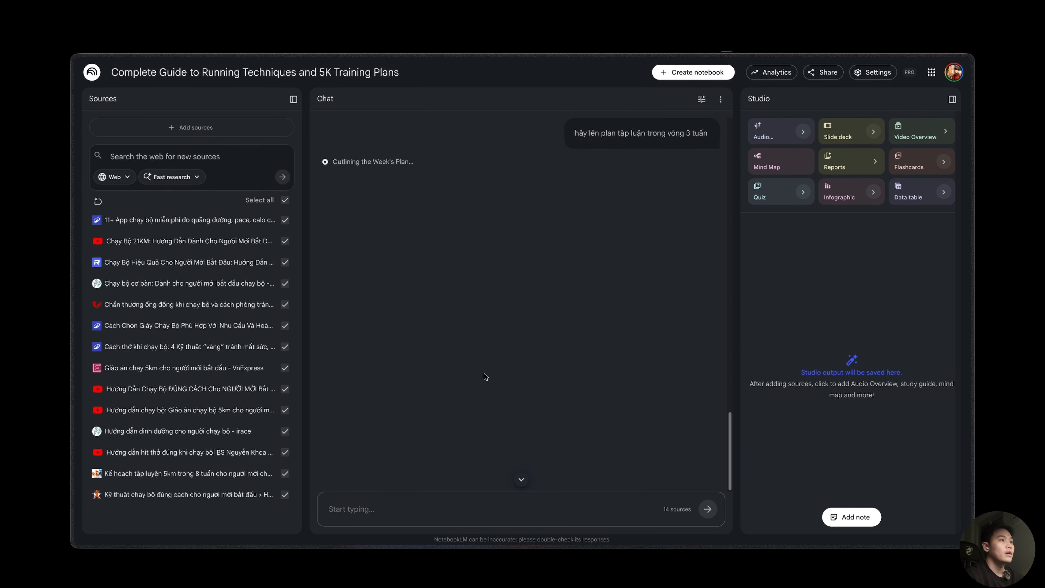
scroll(446, 284, up, 4)
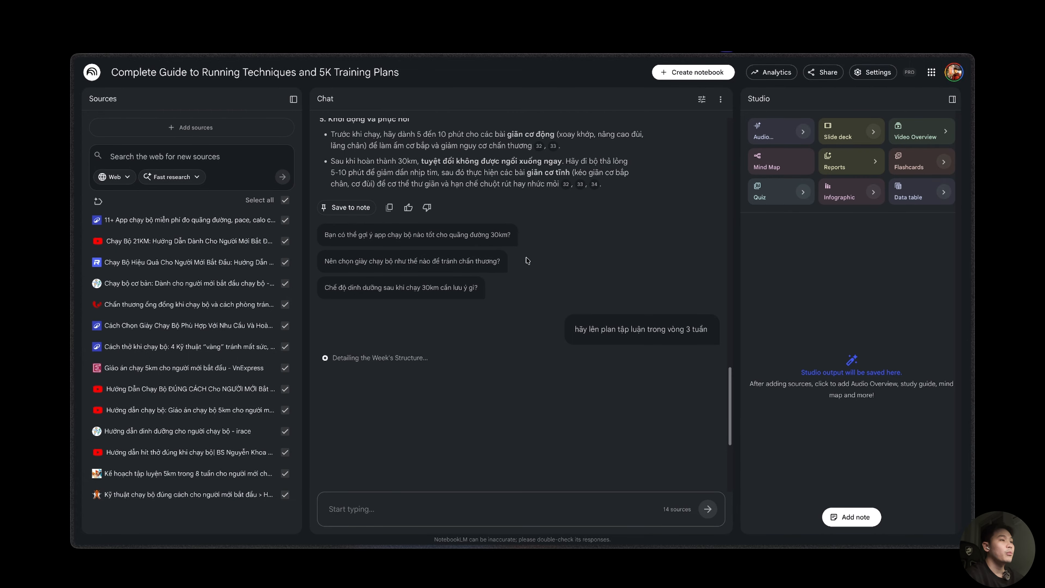
scroll(519, 288, down, 5)
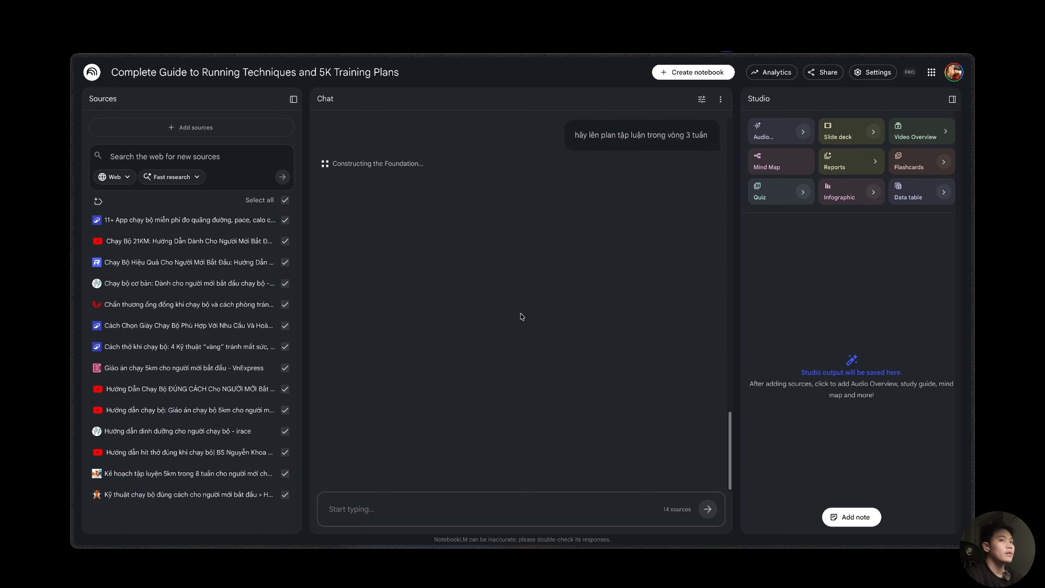
Read the three-week training plan answer from its general principles through weeks 1 to 3 and the closing advice
scroll(473, 297, up, 2)
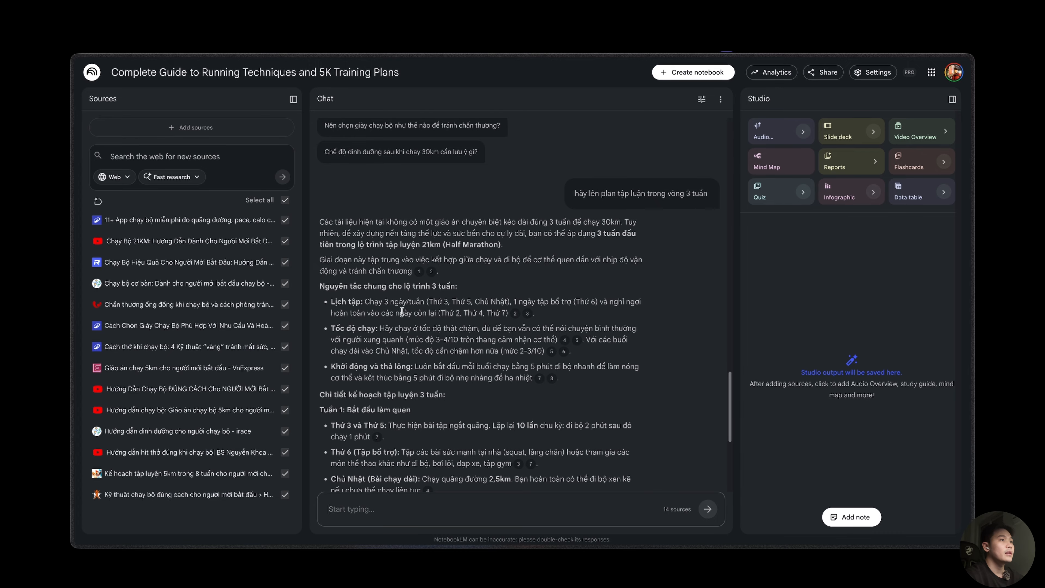
scroll(369, 309, down, 5)
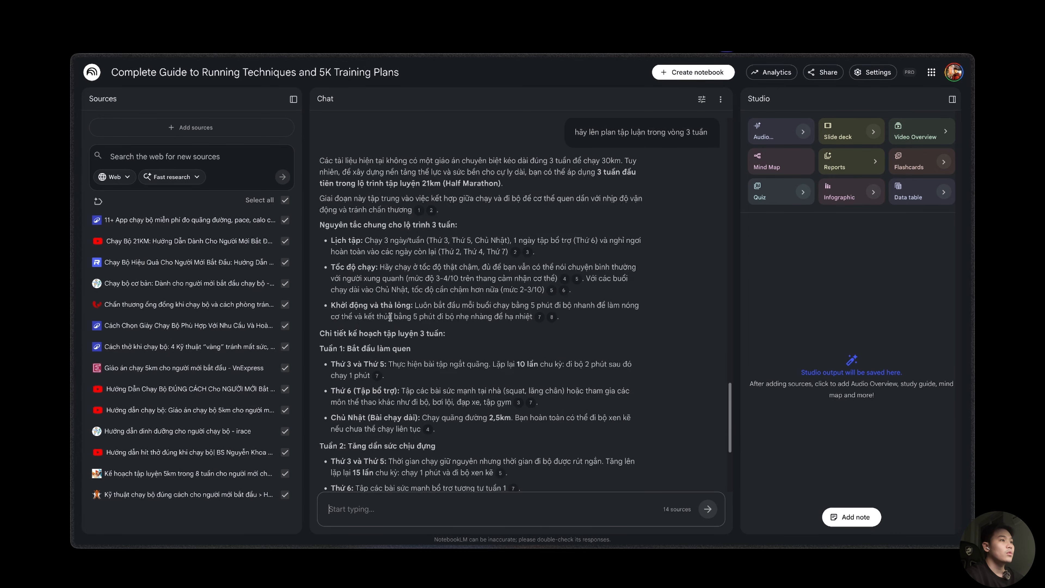
scroll(438, 351, down, 2)
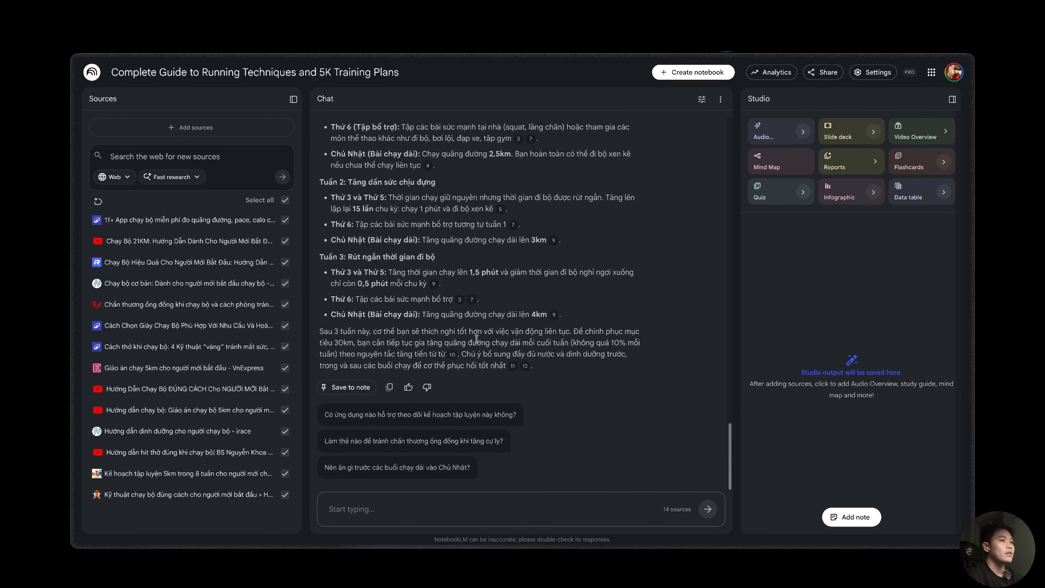
scroll(468, 289, up, 4)
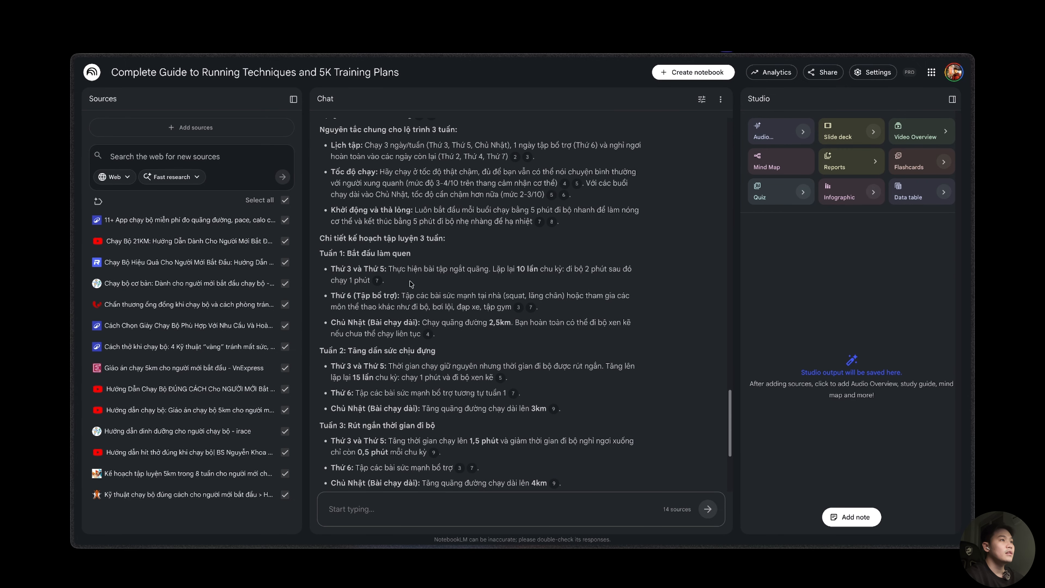
scroll(417, 294, down, 4)
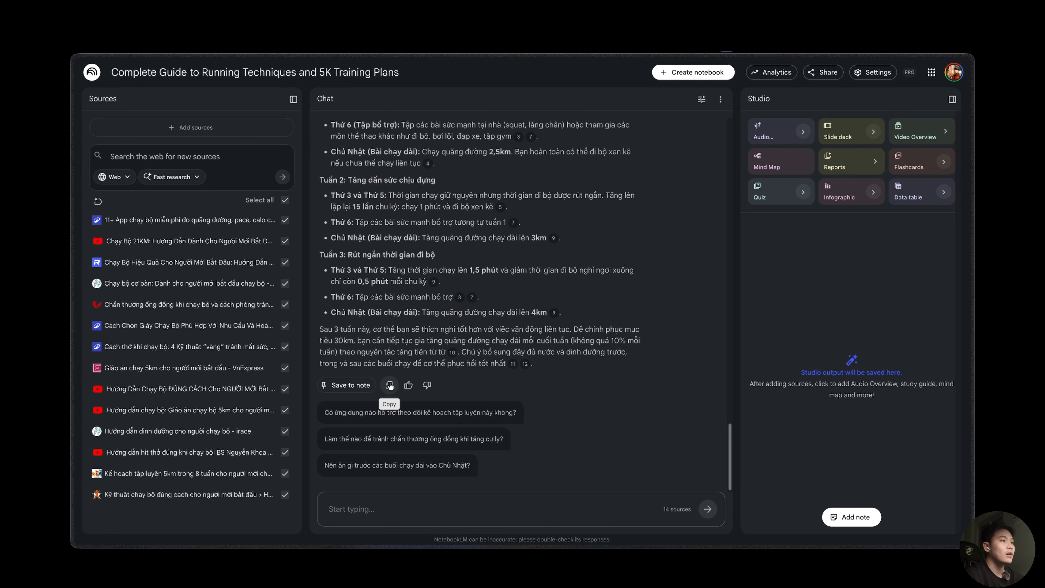
scroll(399, 387, up, 6)
scroll(412, 388, down, 6)
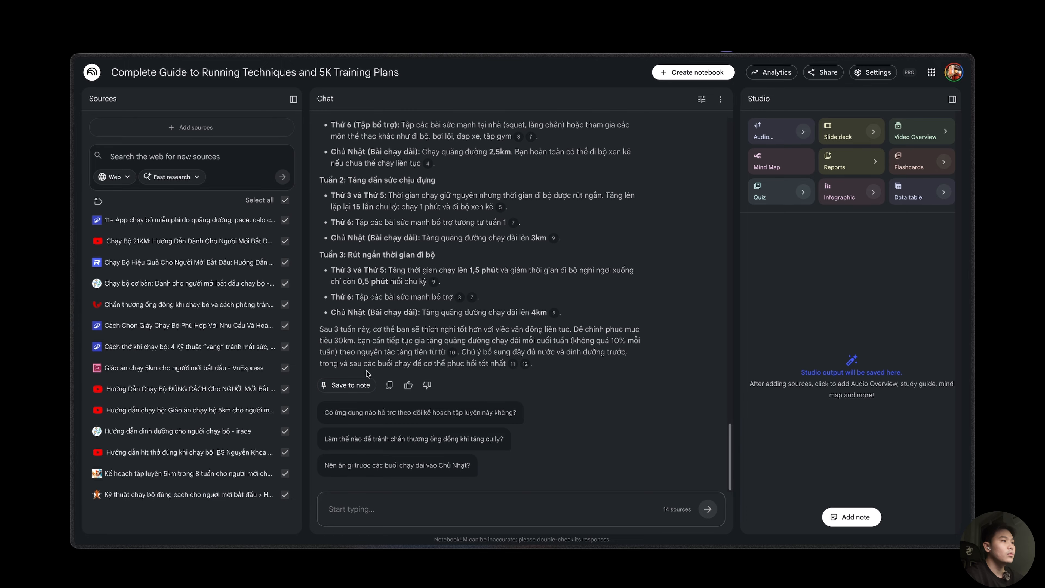
Save the three-week training plan answer as a note
click(354, 386)
scroll(550, 333, up, 10)
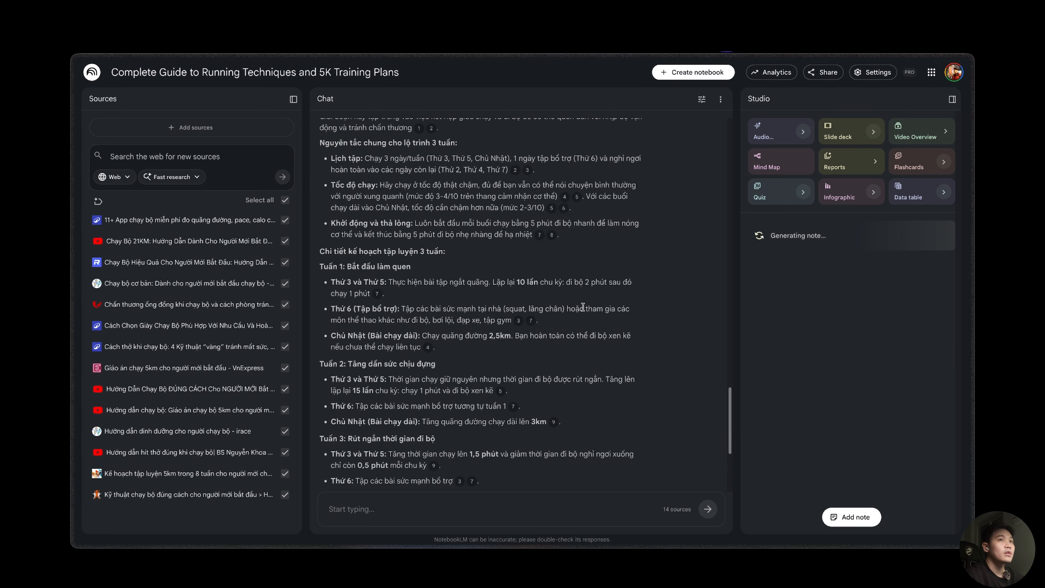
scroll(684, 268, down, 10)
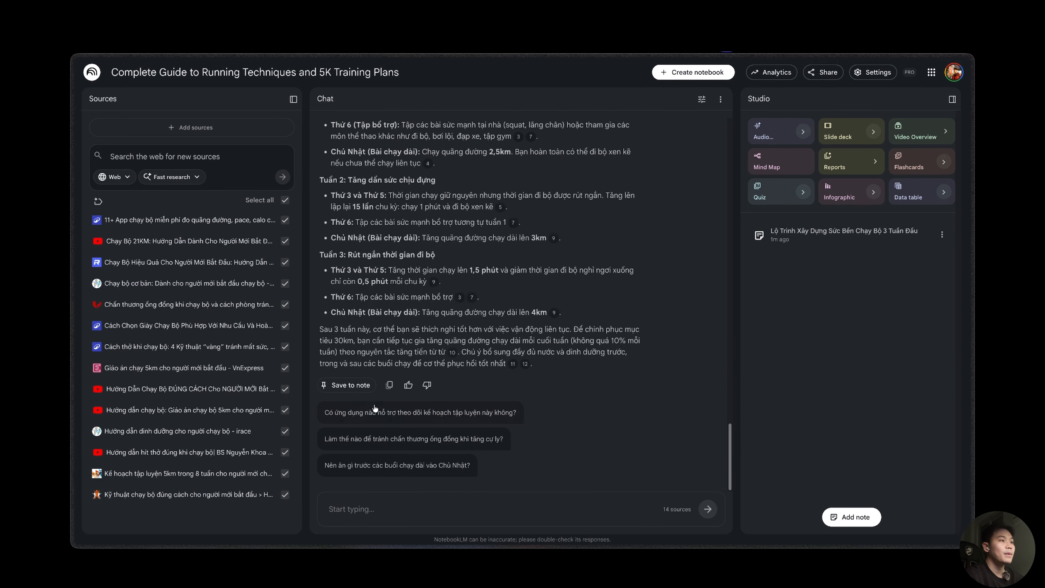
scroll(326, 281, up, 8)
scroll(326, 281, down, 2)
scroll(428, 330, down, 8)
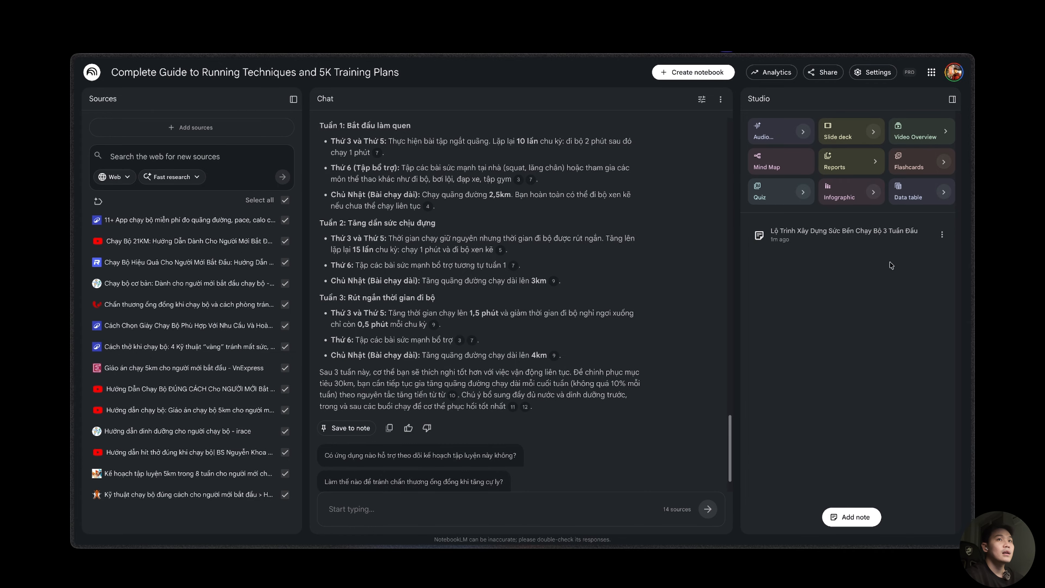
Open the saved training plan note, read it through to the end, and close it
click(859, 236)
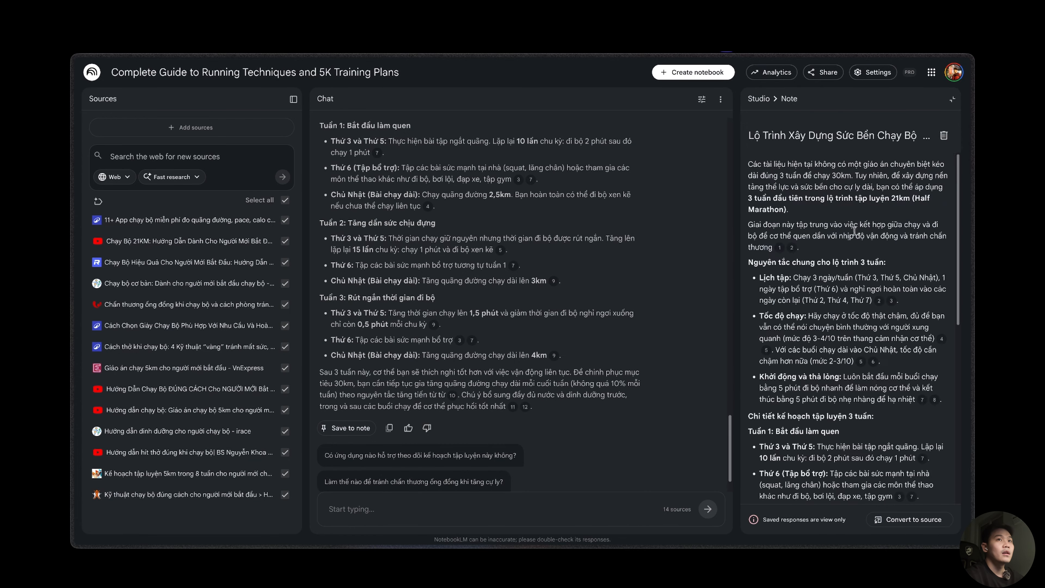
scroll(725, 202, down, 3)
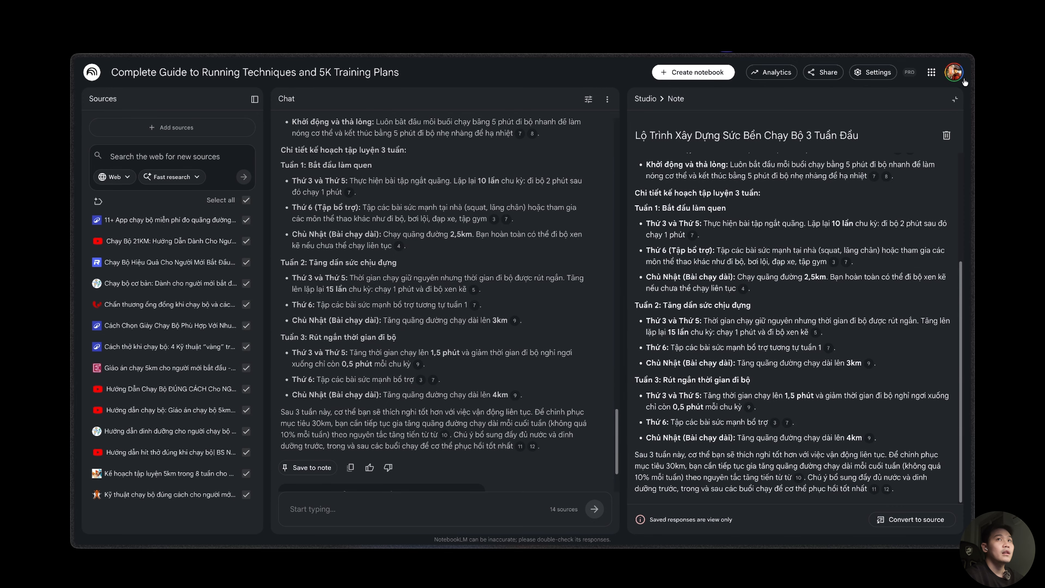
click(955, 99)
Convert the saved training plan note to a source and review its remaining conversion and export options
click(941, 234)
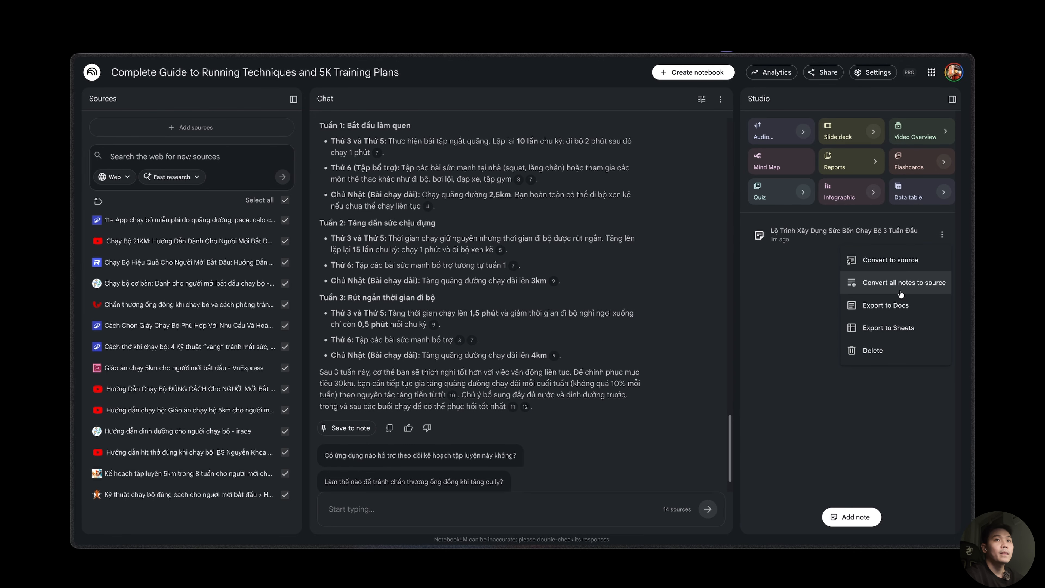
click(891, 263)
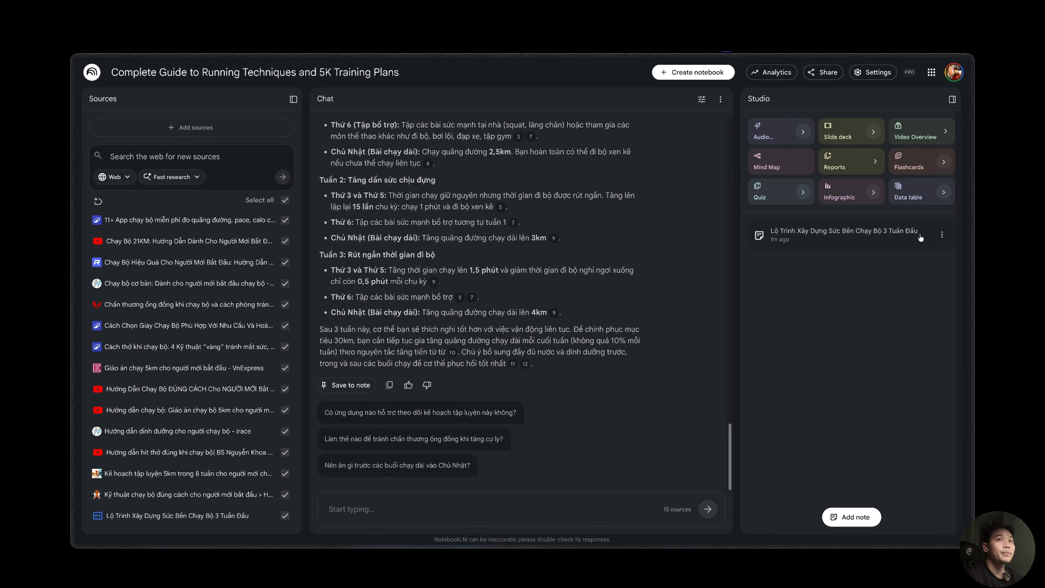
click(943, 236)
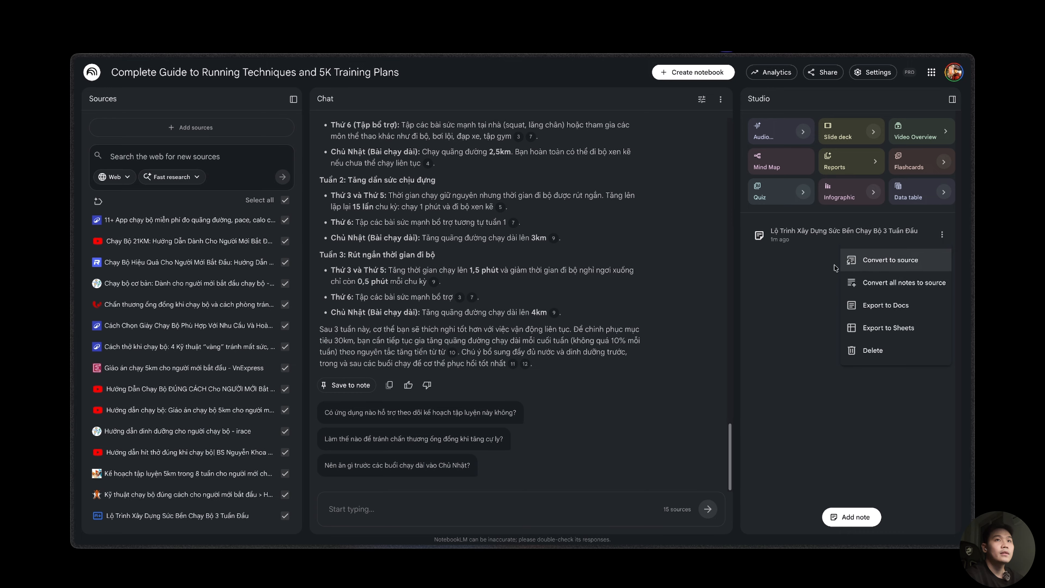
click(838, 480)
Add a blank note, try out its title and body fields, and close it without entering text
click(853, 518)
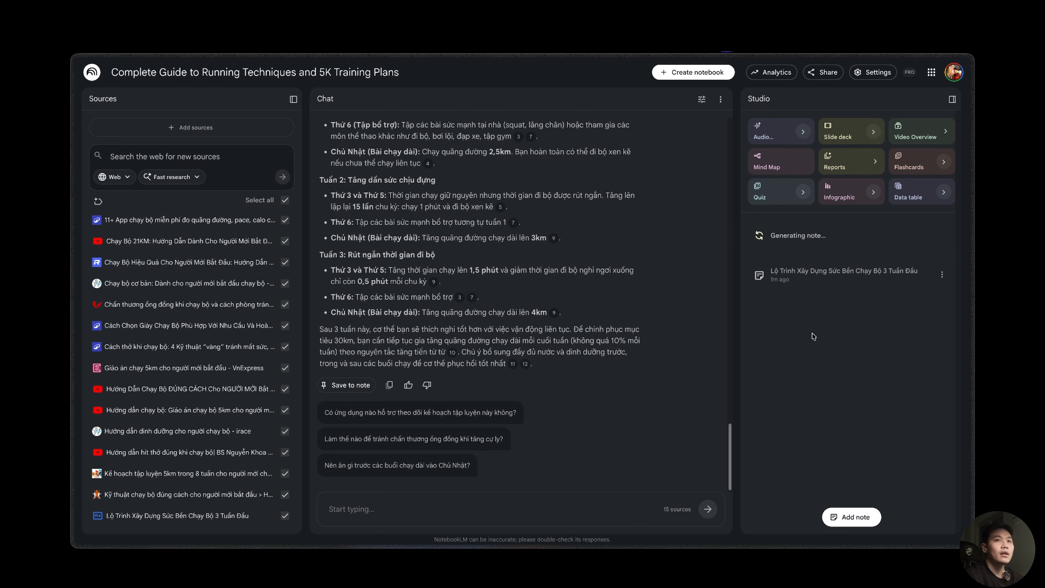
click(675, 129)
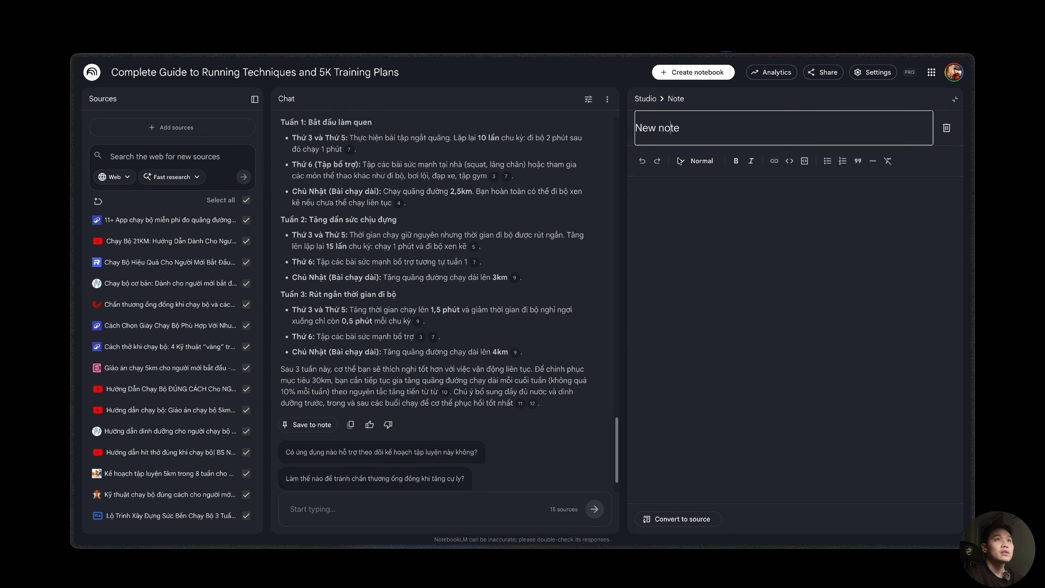
click(694, 213)
click(673, 129)
click(680, 199)
click(687, 131)
click(681, 200)
click(695, 127)
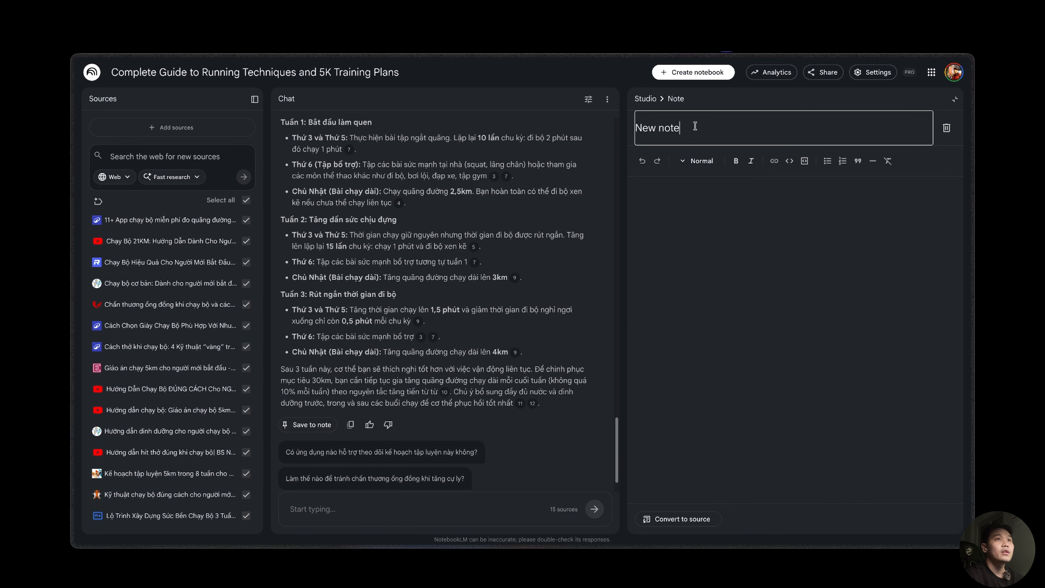
click(954, 99)
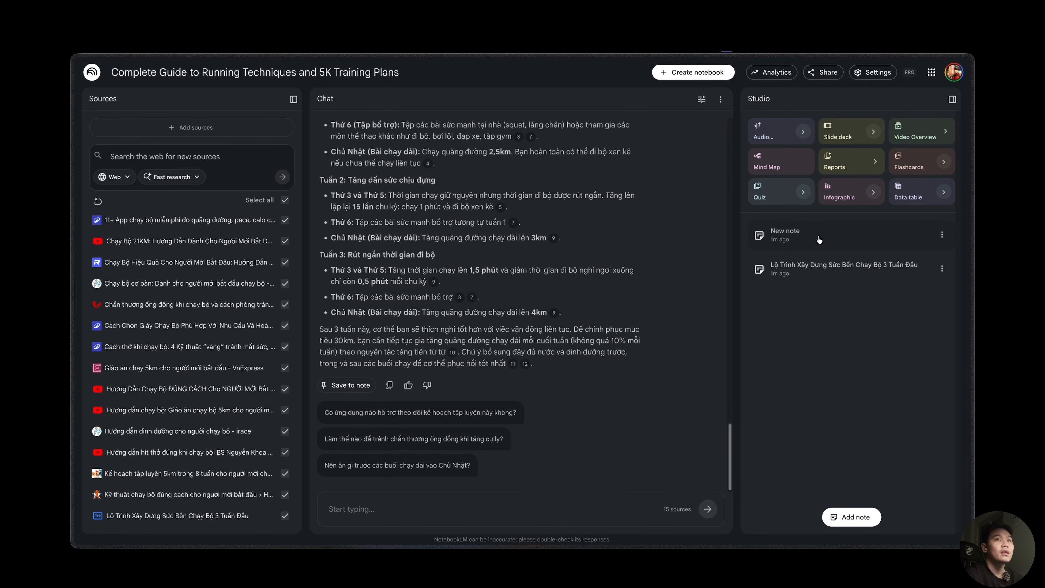
Check the blank note's options and delete the note
click(941, 235)
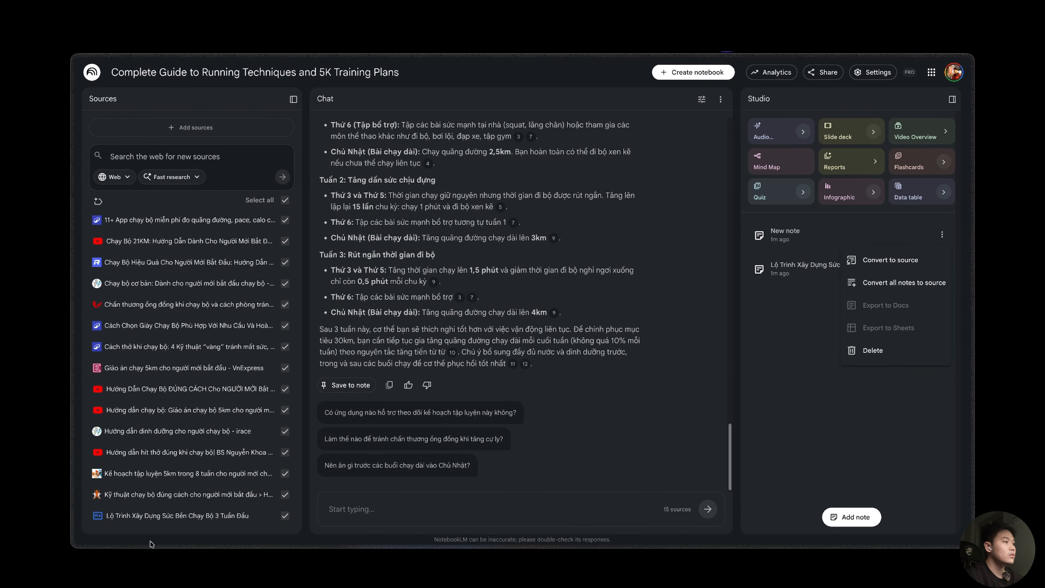
click(804, 319)
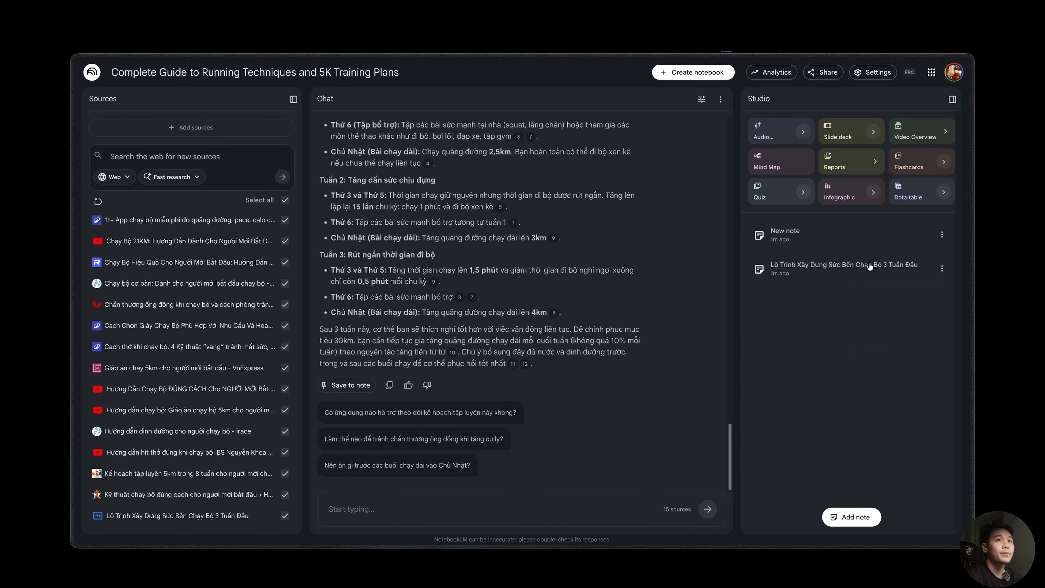
click(941, 234)
click(872, 350)
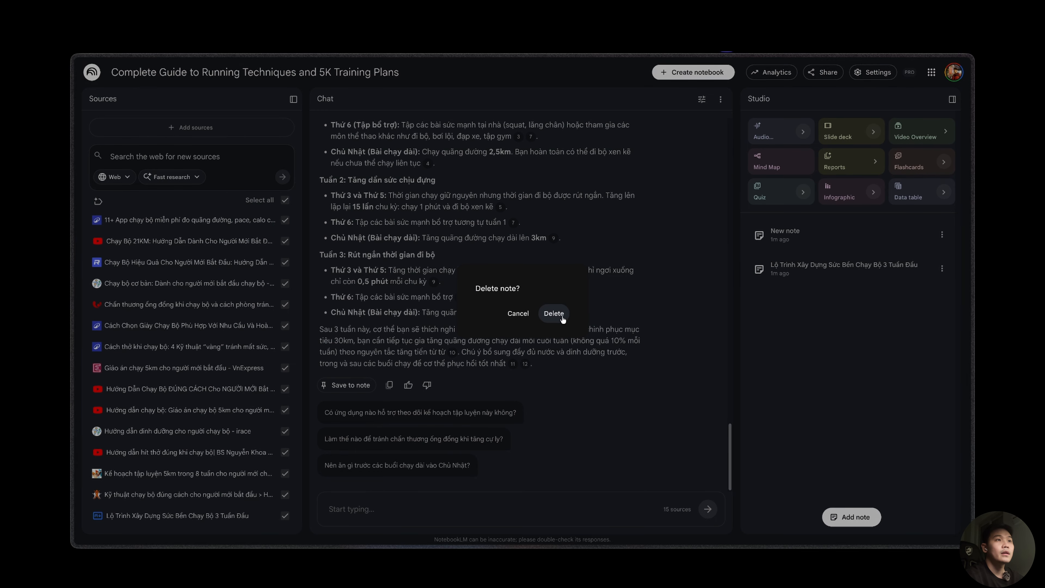
click(554, 314)
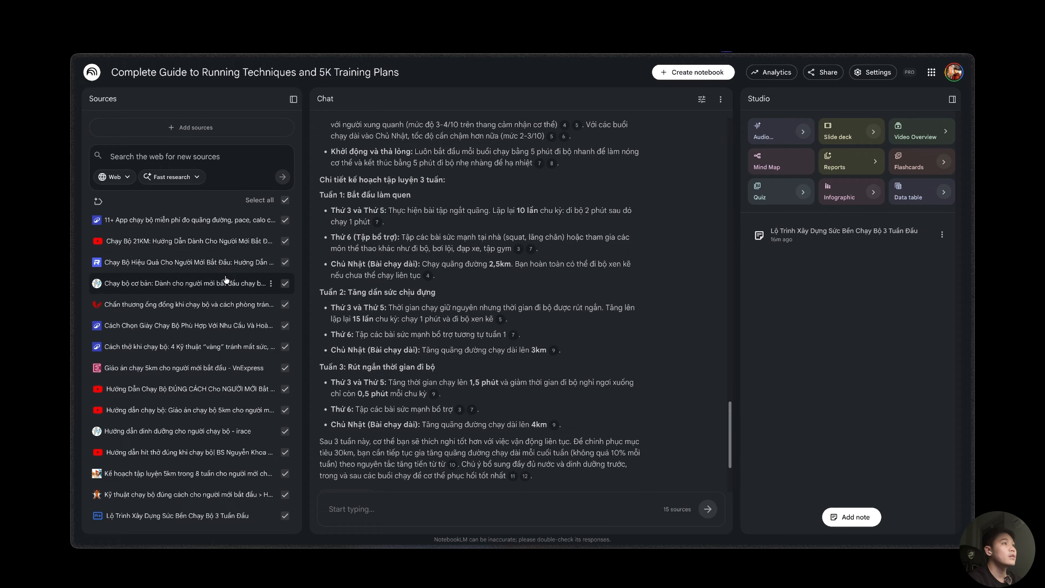
scroll(398, 272, up, 6)
scroll(388, 274, down, 5)
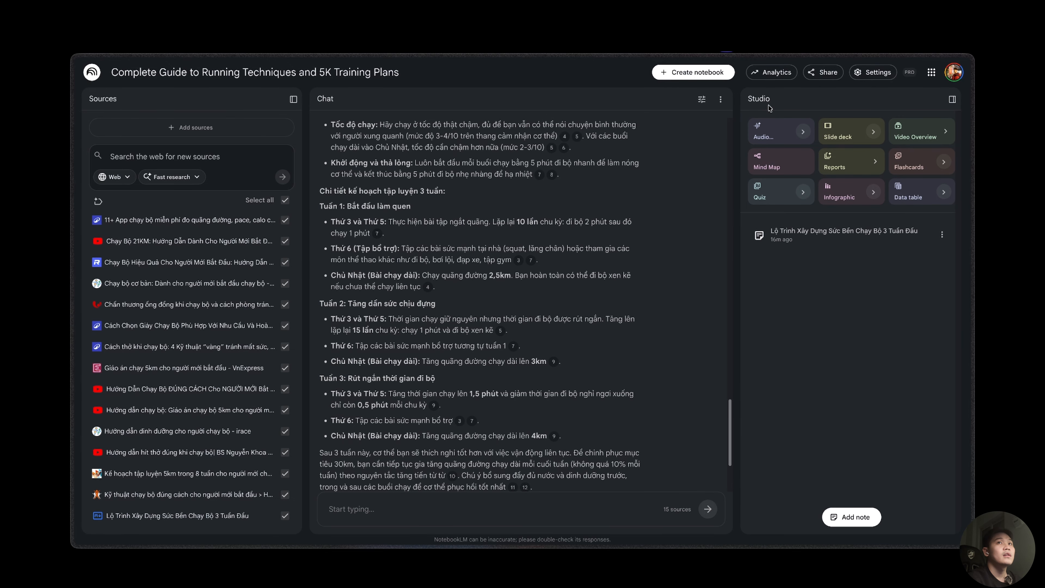
Open the Audio Overview customisation, try the Brief and Critique formats, and choose Debate
click(951, 100)
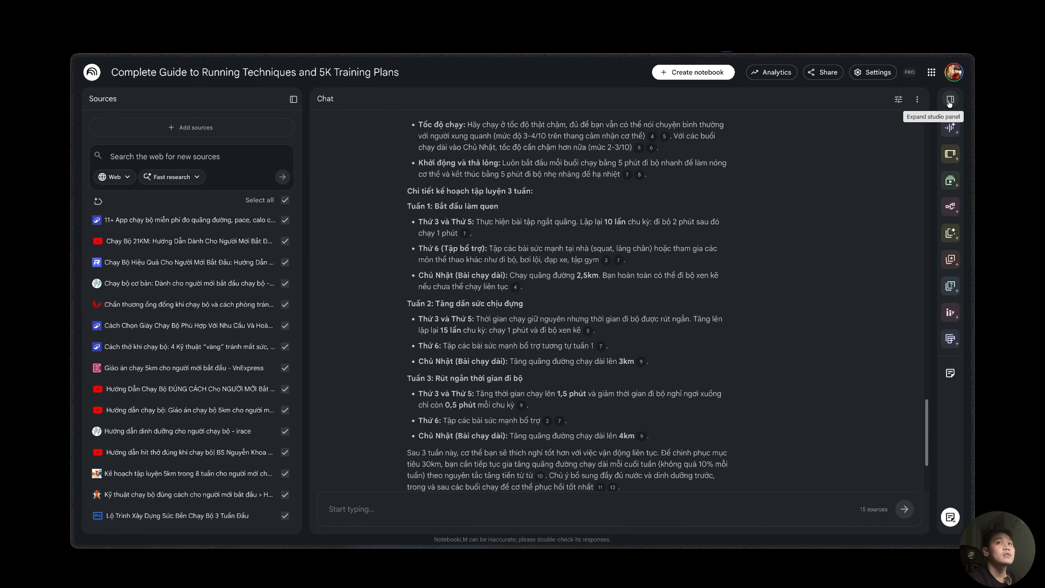
click(950, 101)
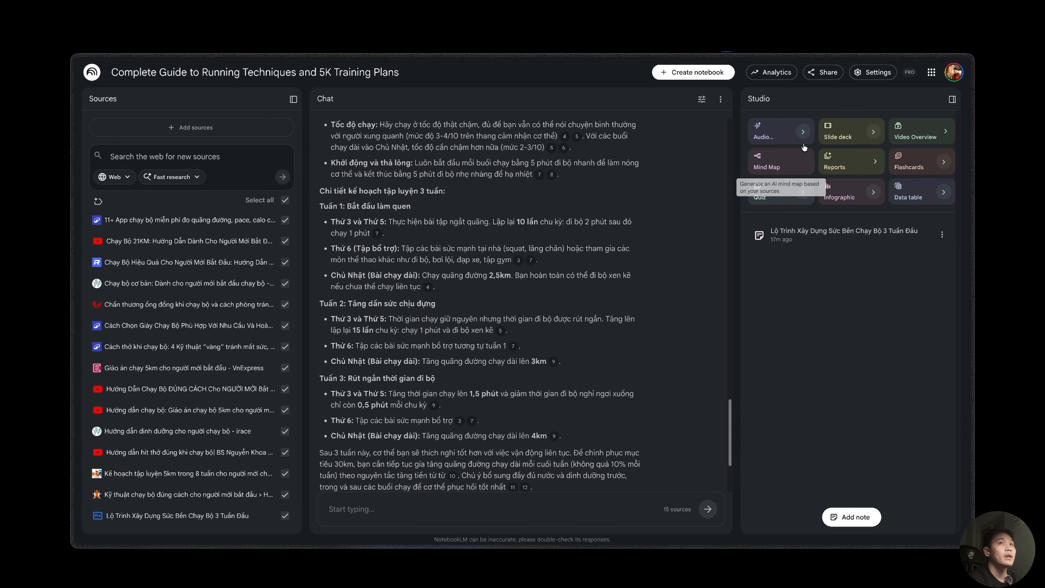
click(802, 132)
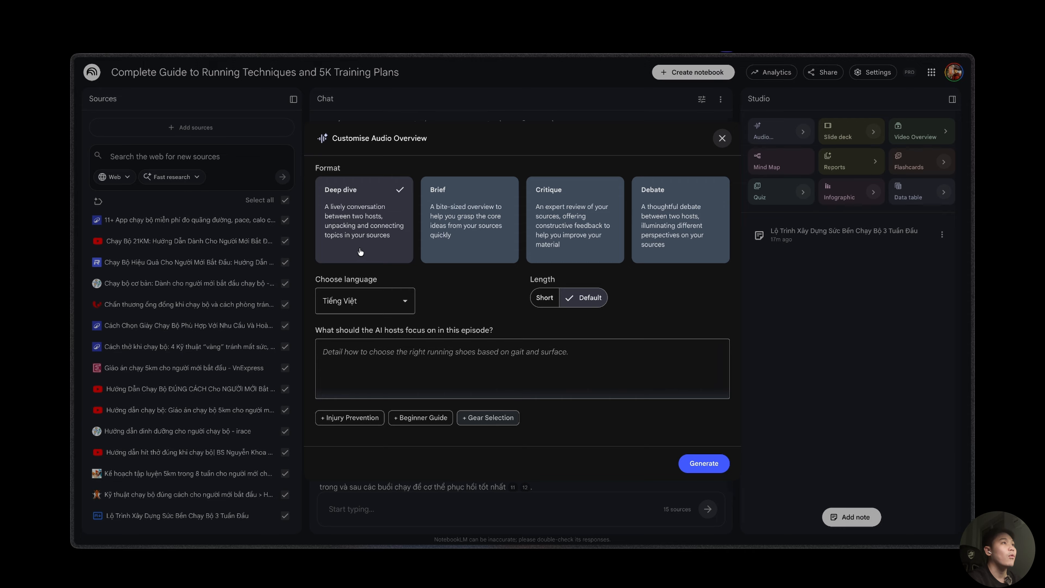
click(471, 225)
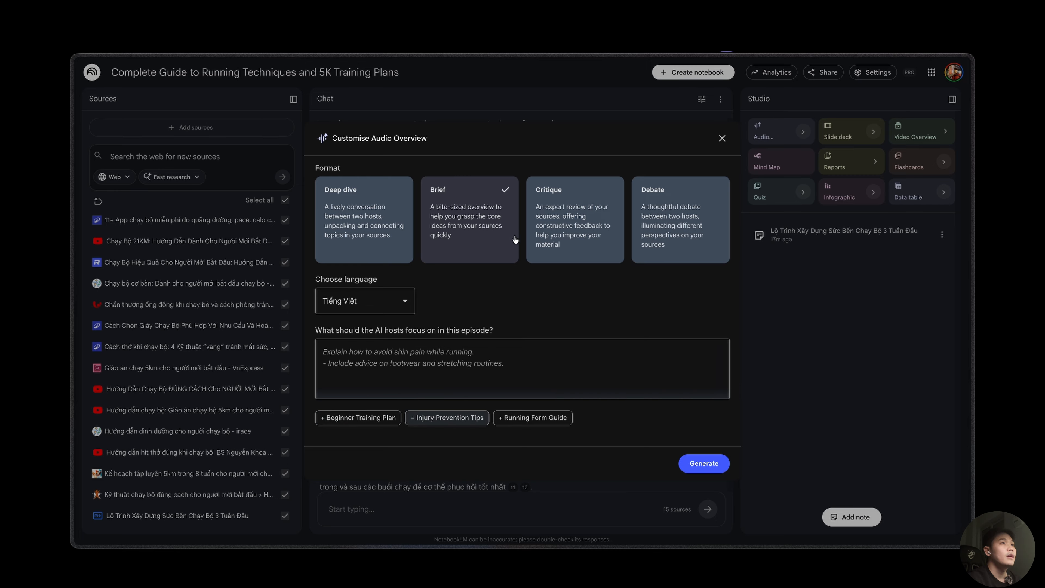
click(562, 205)
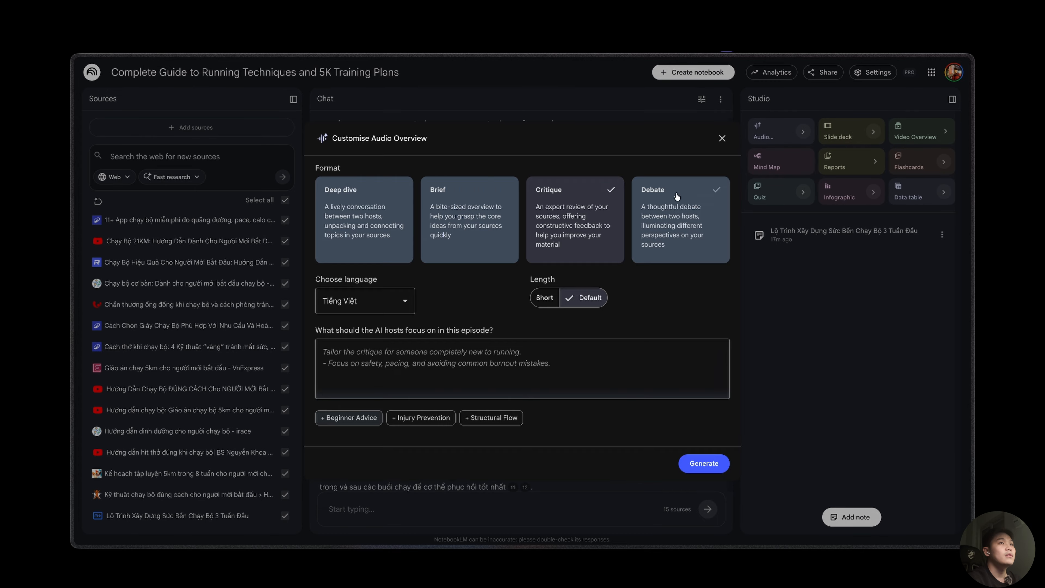
click(663, 214)
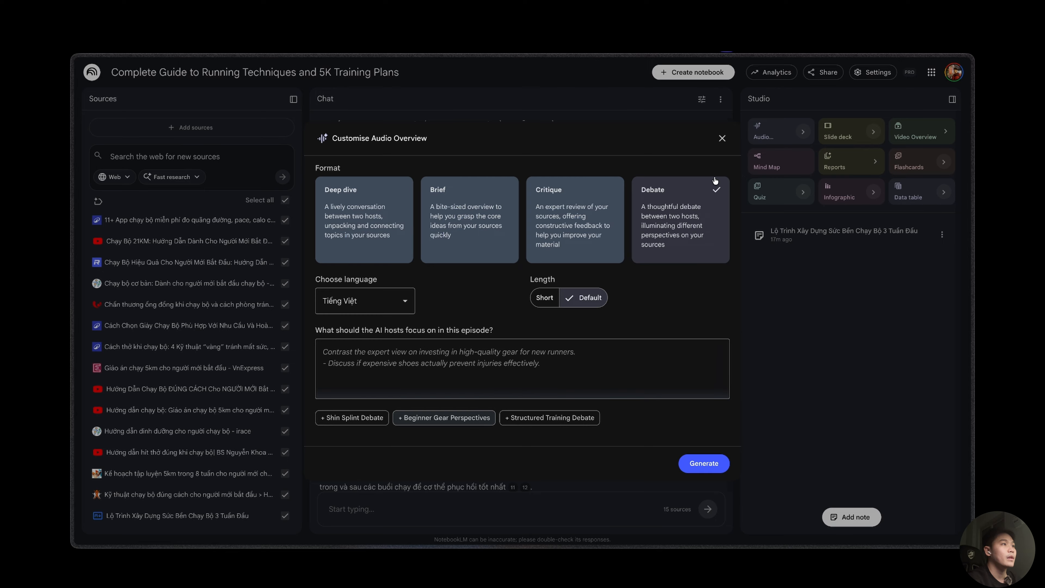
drag(383, 282, 325, 282)
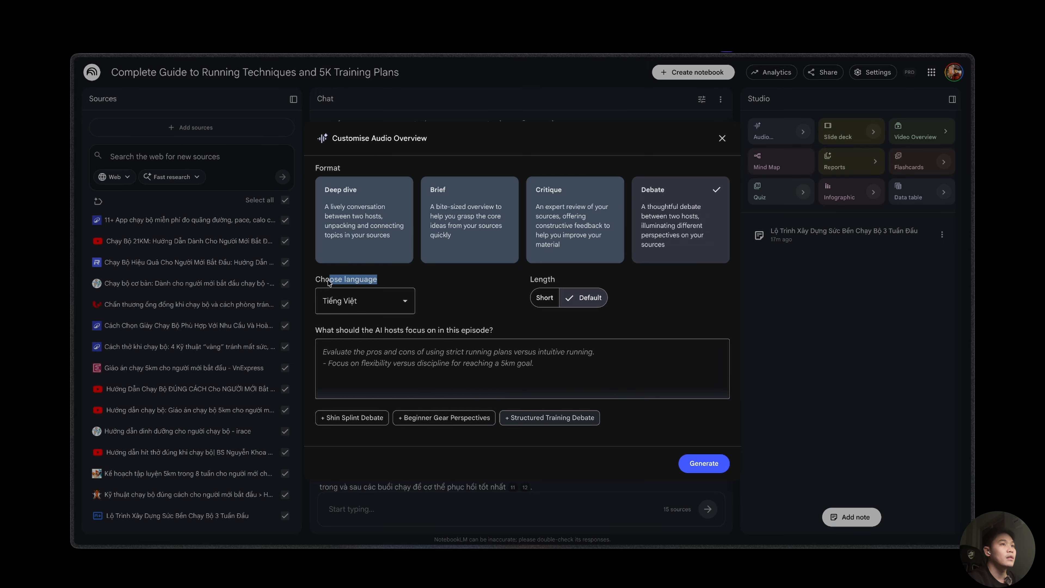
click(590, 280)
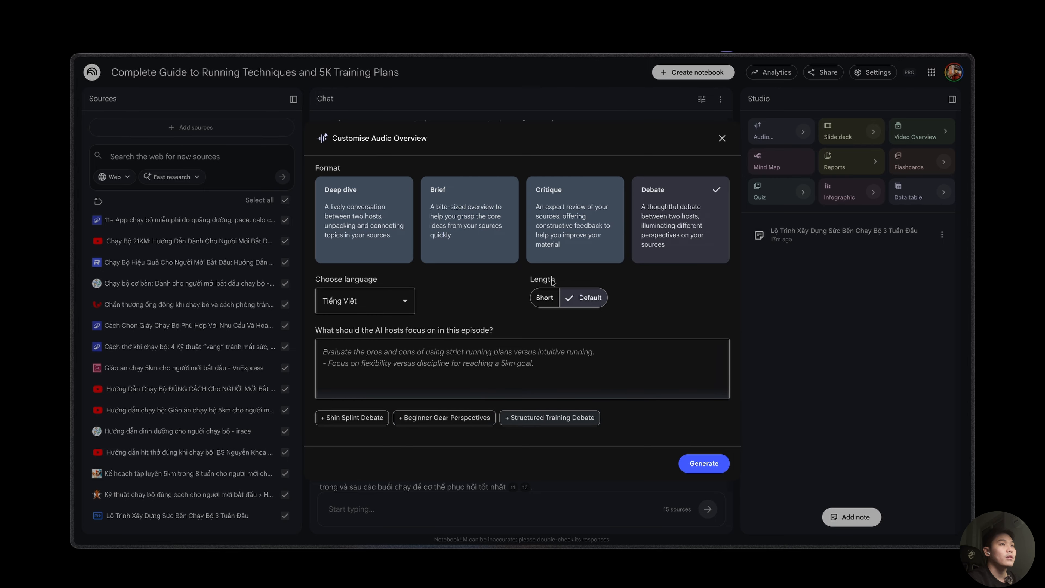
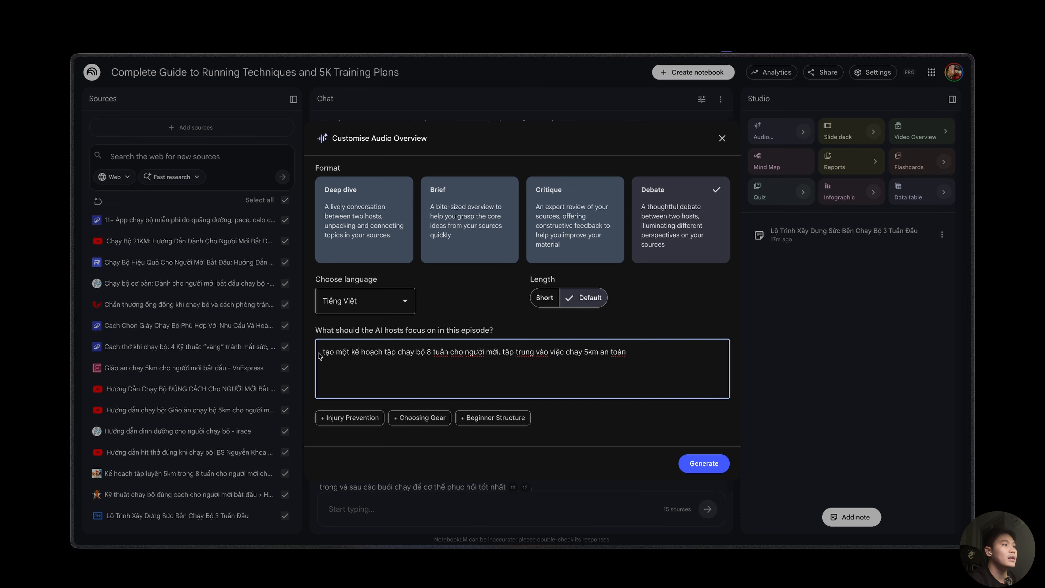
Focus the episode on "Tạo một kế hoạch tập chạy bộ 8 tuần cho người mới, tập trung vào việc chạy 5km an toàn" and generate it
key(BackSpace)
text(T)
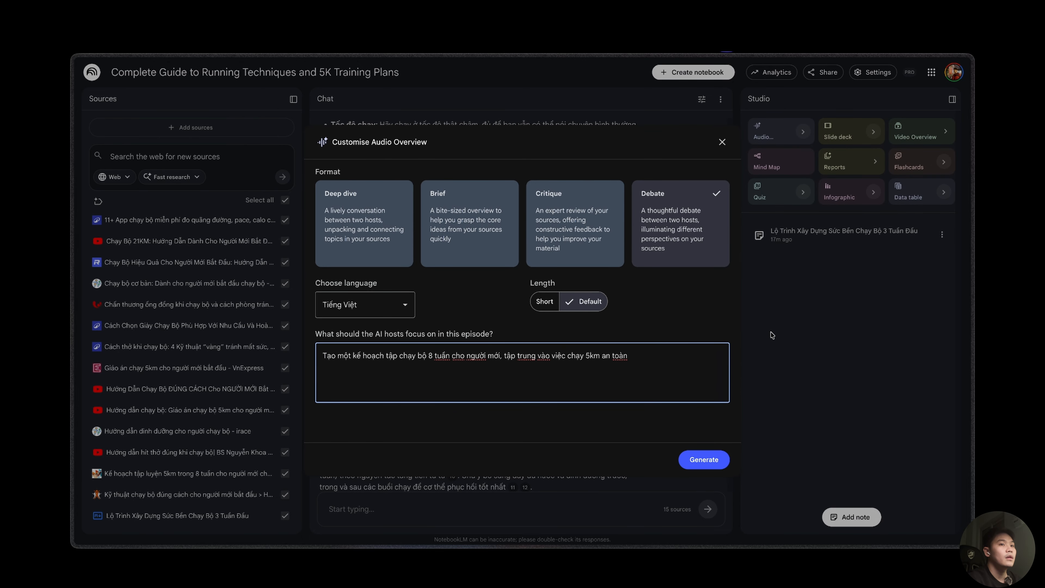
click(705, 459)
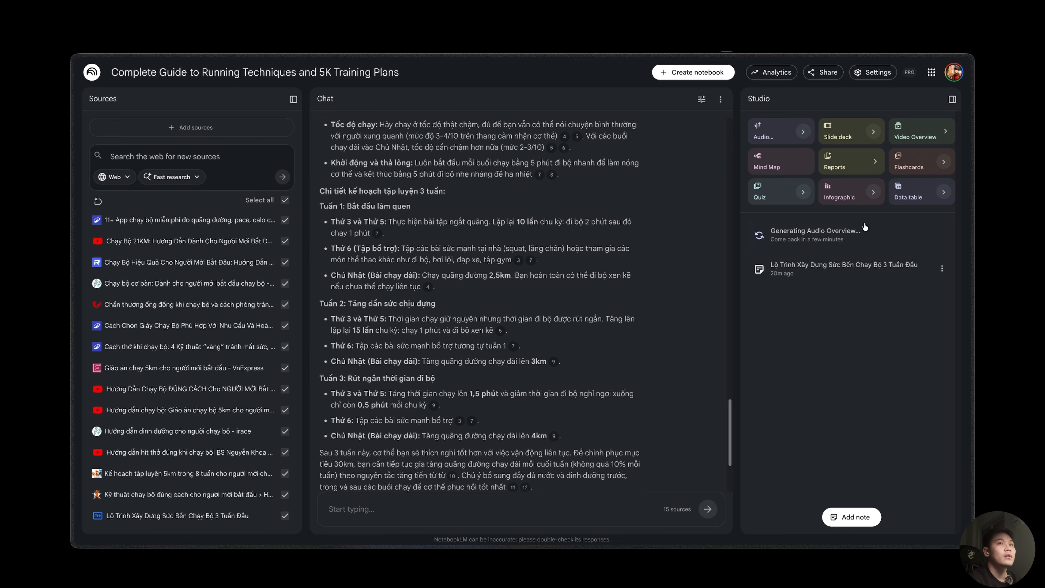
Play the opening seconds of the generated debate audio overview and pause it
scroll(353, 484, down, 2)
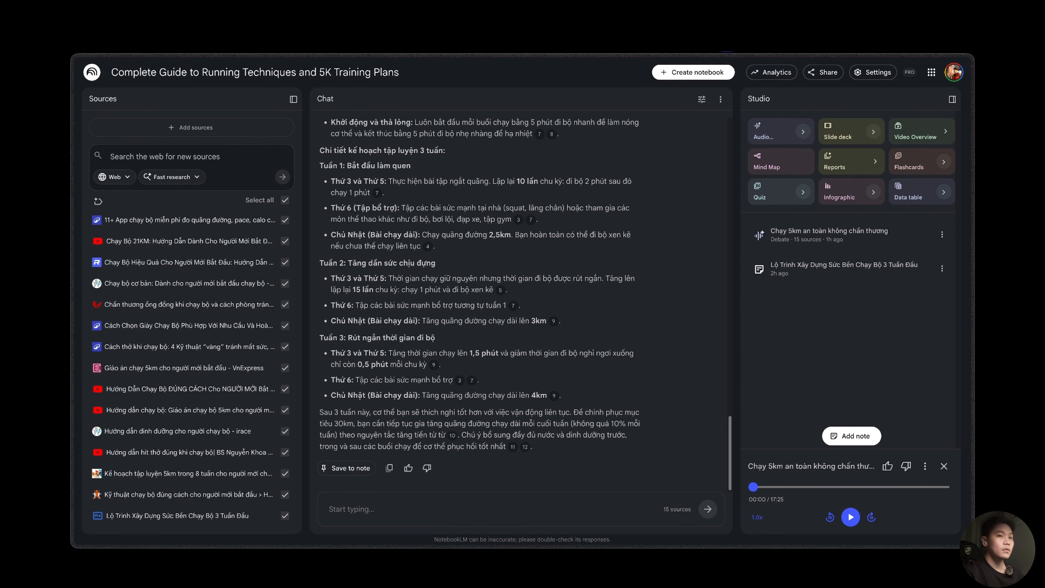
click(850, 517)
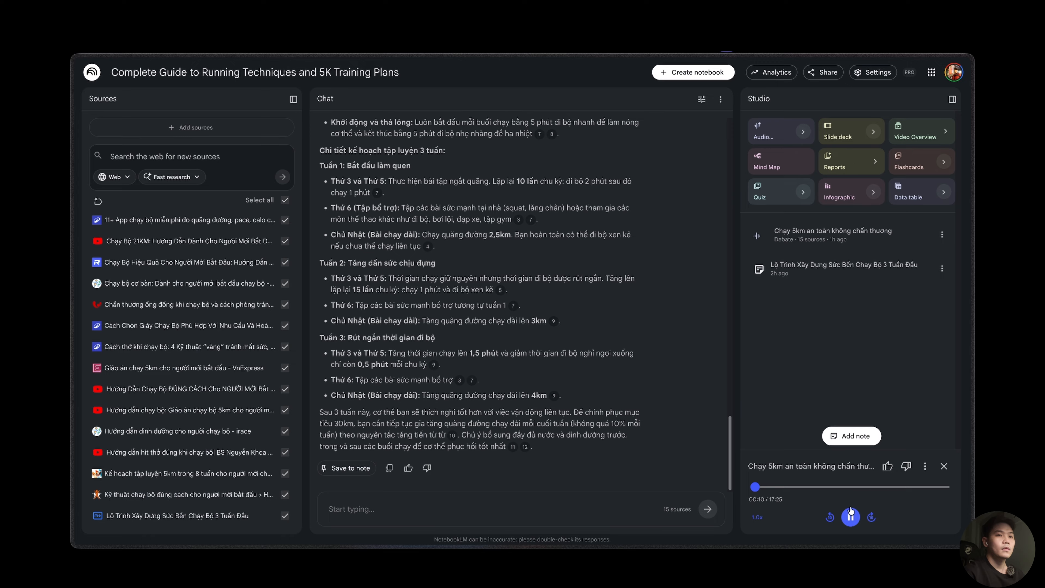
click(850, 517)
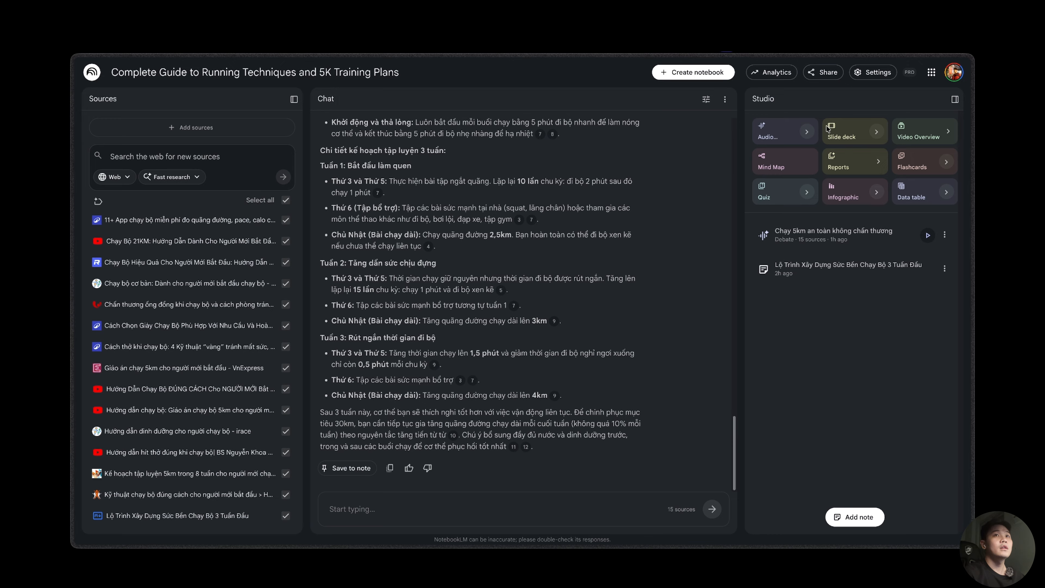
Compare the slide deck formats and generate a Vietnamese Detailed deck of default length without a custom description
click(876, 132)
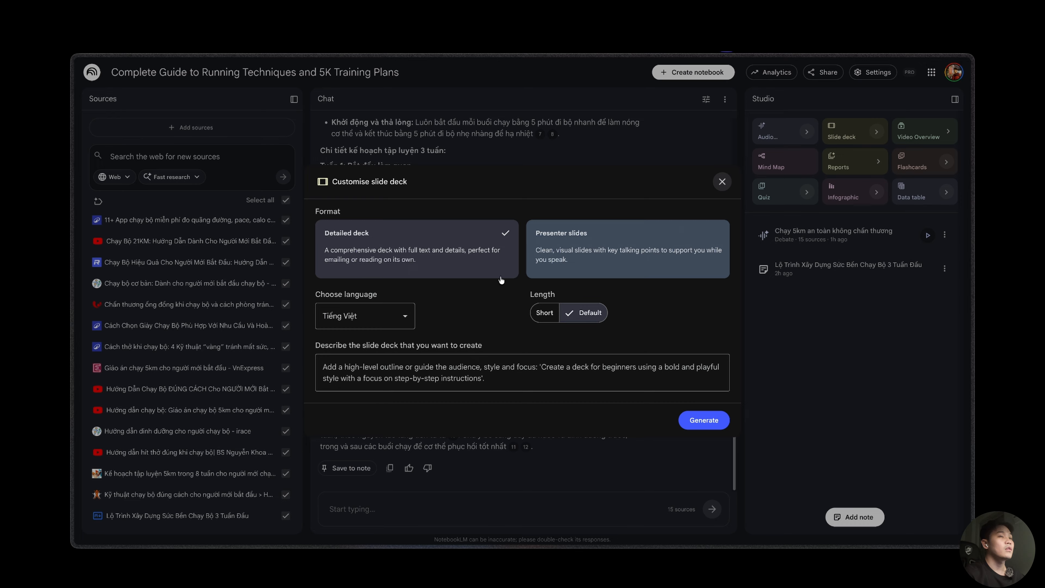
click(557, 245)
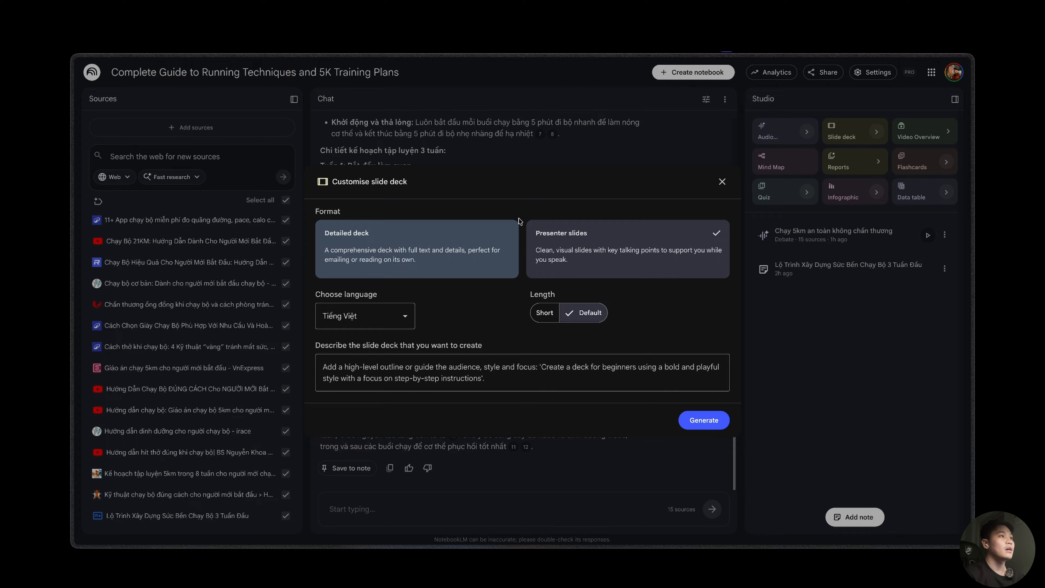
click(385, 275)
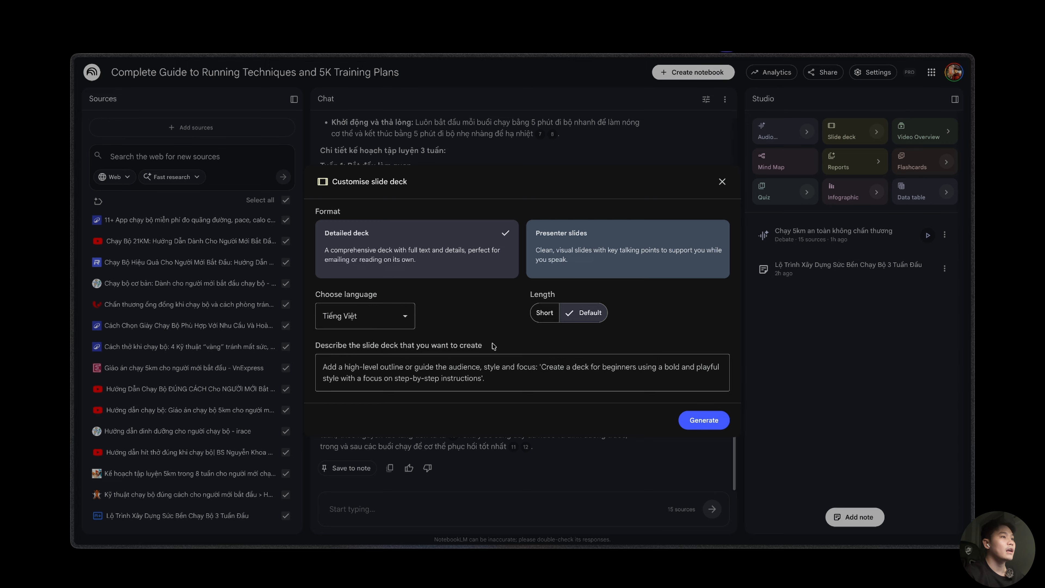
click(372, 366)
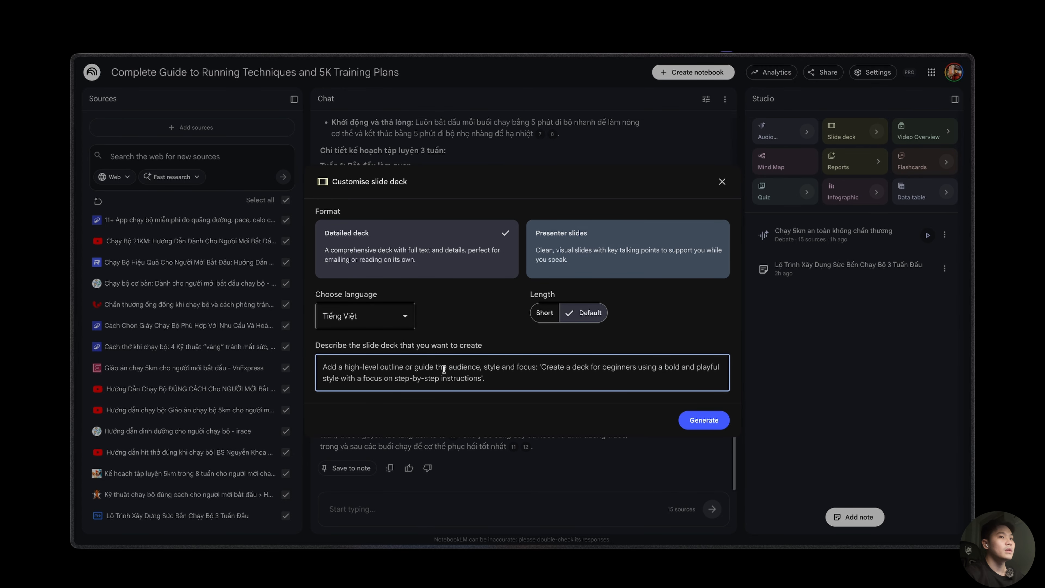
click(696, 420)
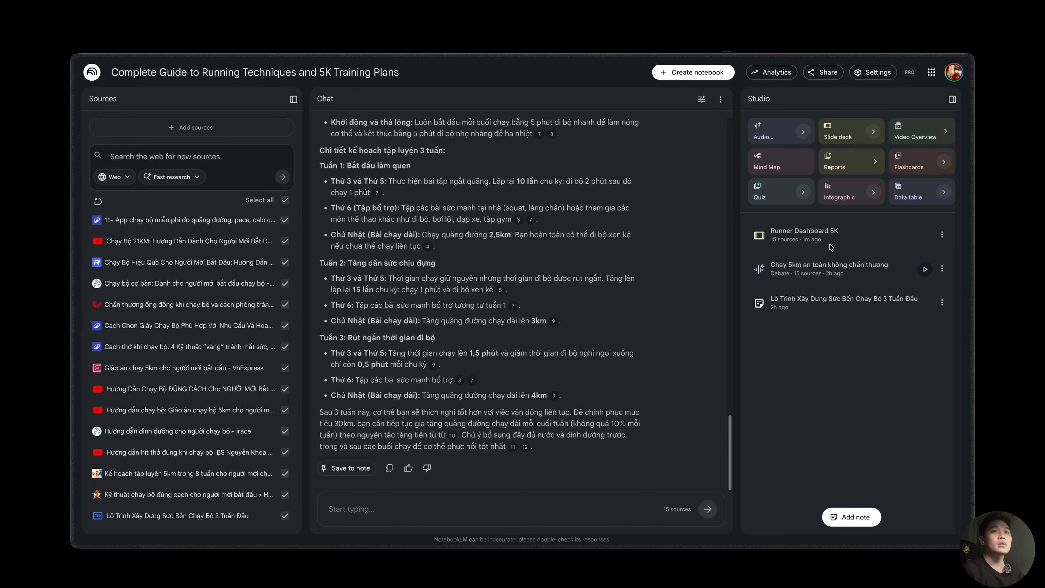
Open the Runner Dashboard 5K slide deck in the enlarged view and go through its slides to the last one
click(820, 238)
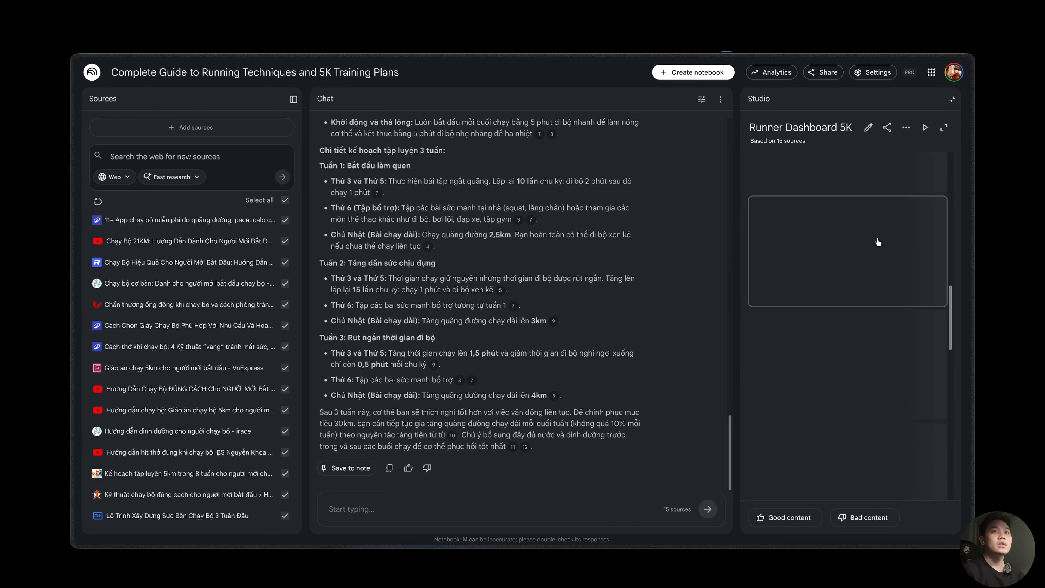
click(944, 127)
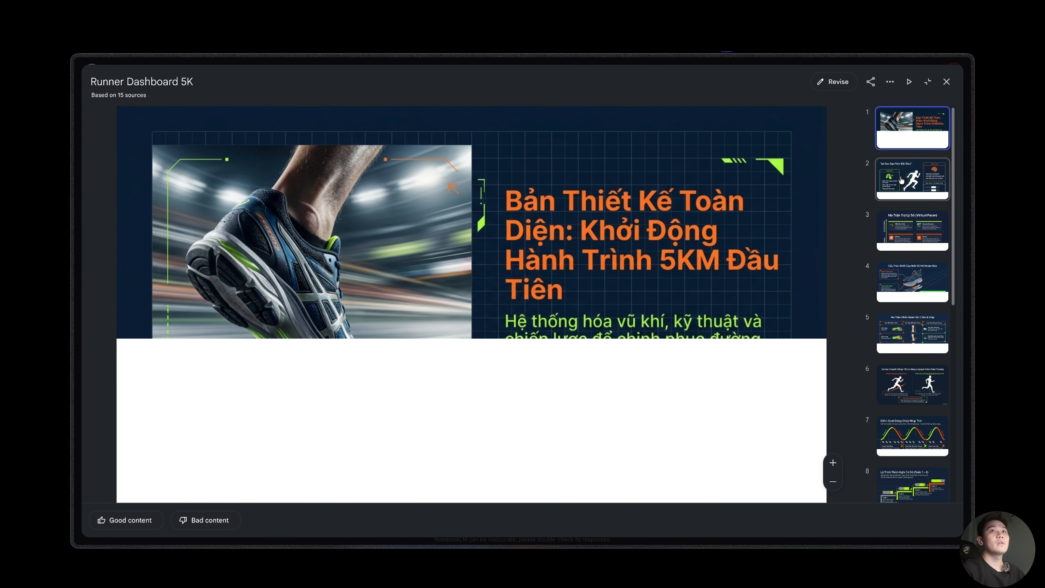
click(909, 186)
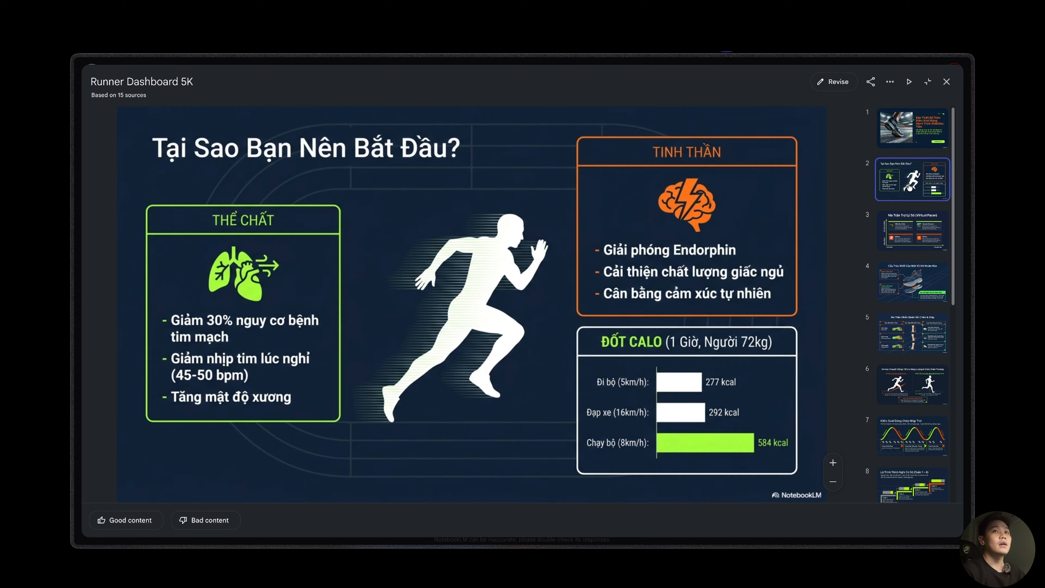
click(905, 237)
click(906, 282)
click(883, 322)
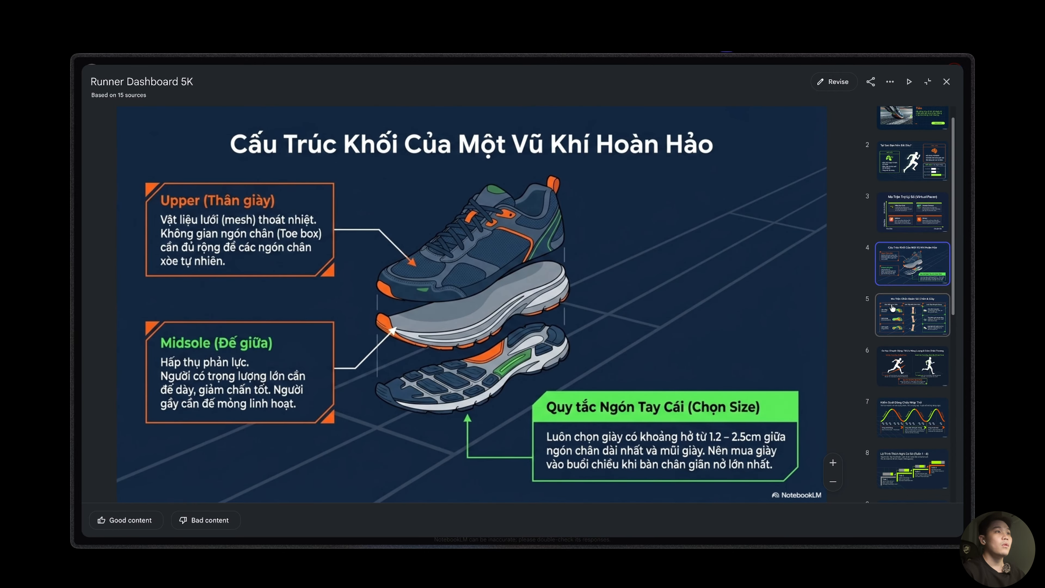
click(909, 293)
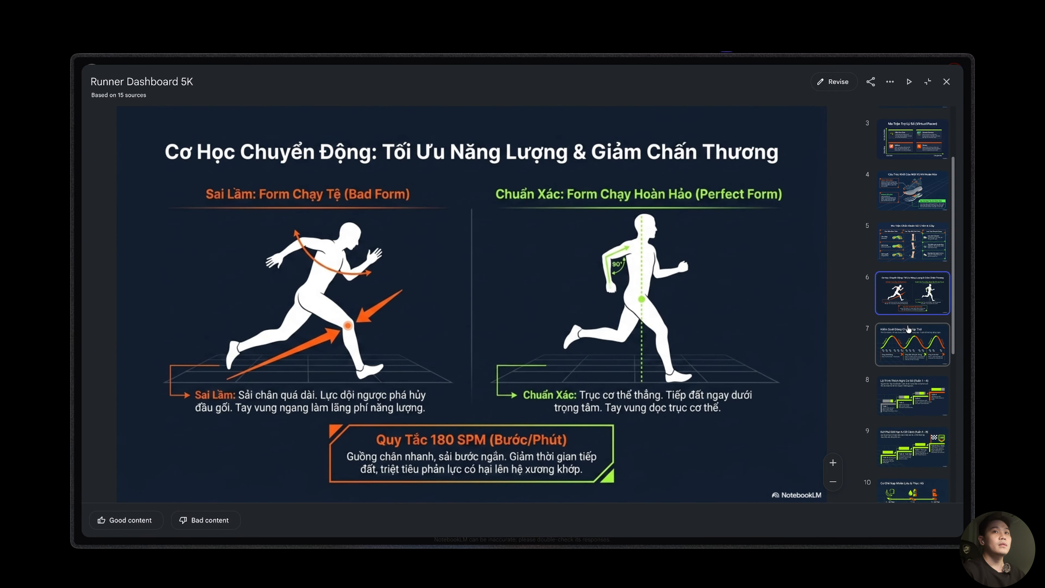
click(911, 350)
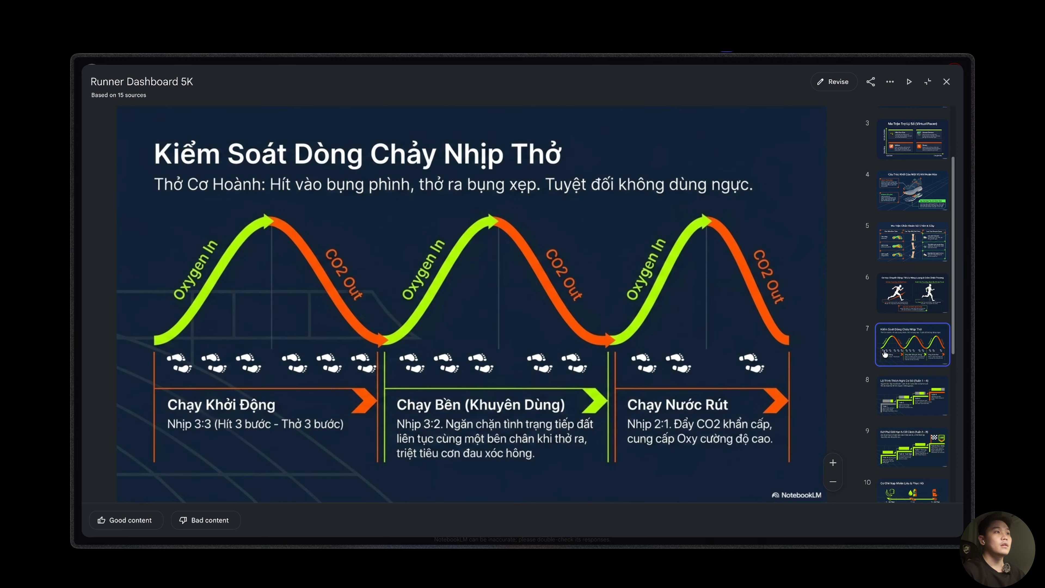
click(901, 376)
click(901, 386)
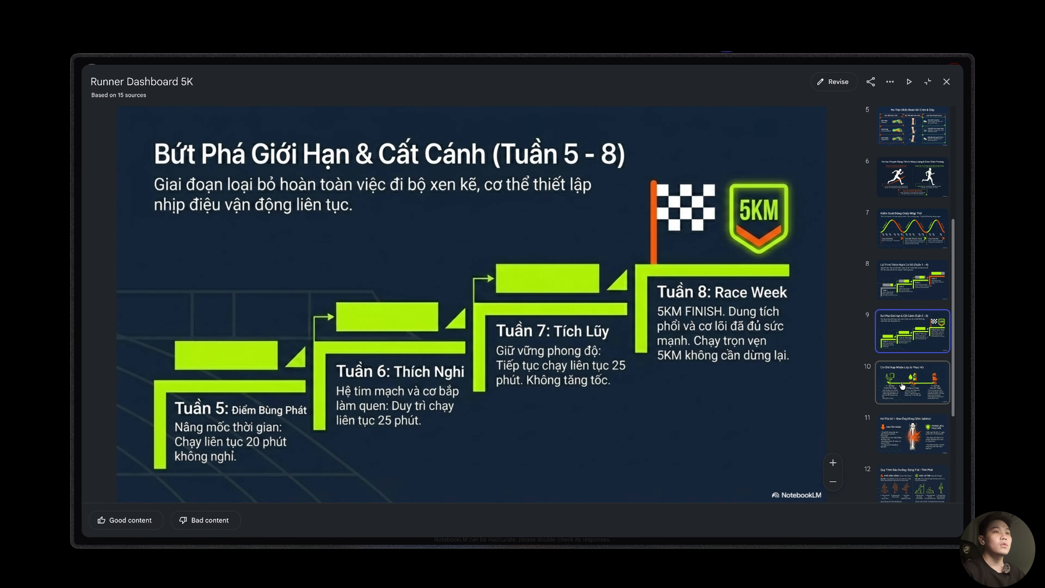
click(902, 385)
click(904, 388)
click(909, 397)
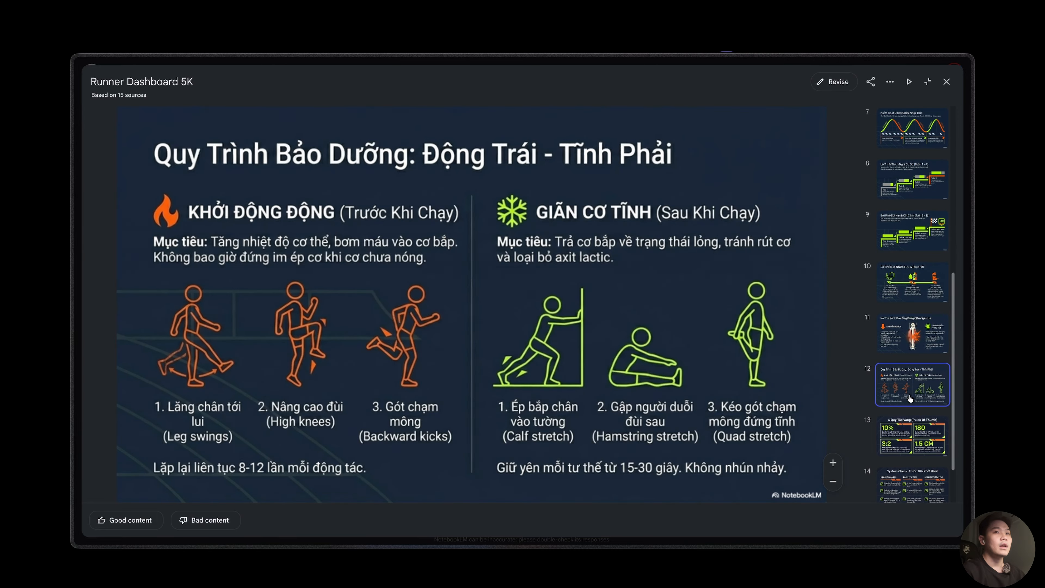
click(914, 436)
click(912, 441)
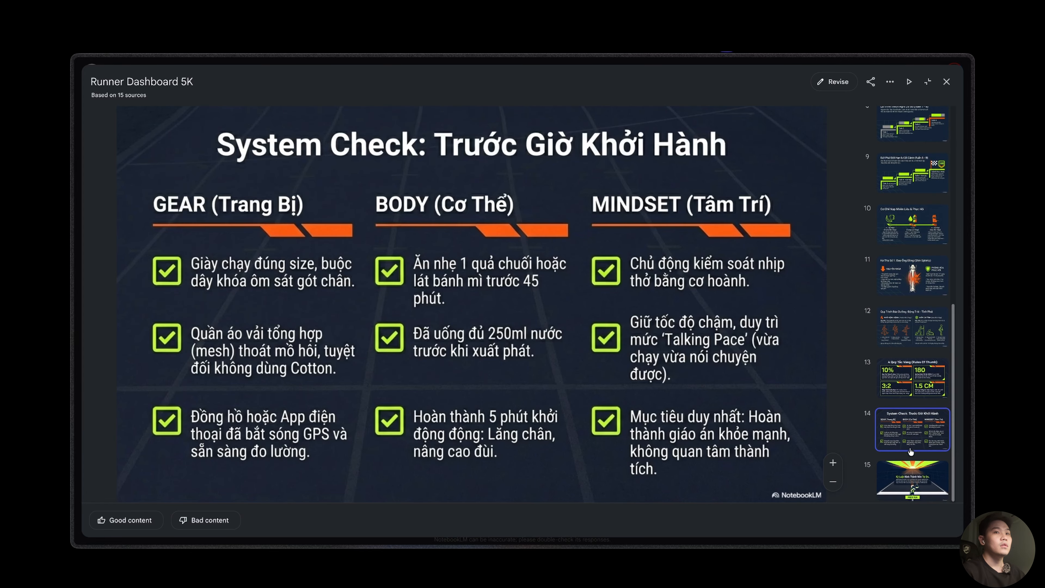
click(912, 475)
Review the slide deck backwards from its closing slides and return to the title slide
click(910, 428)
click(911, 364)
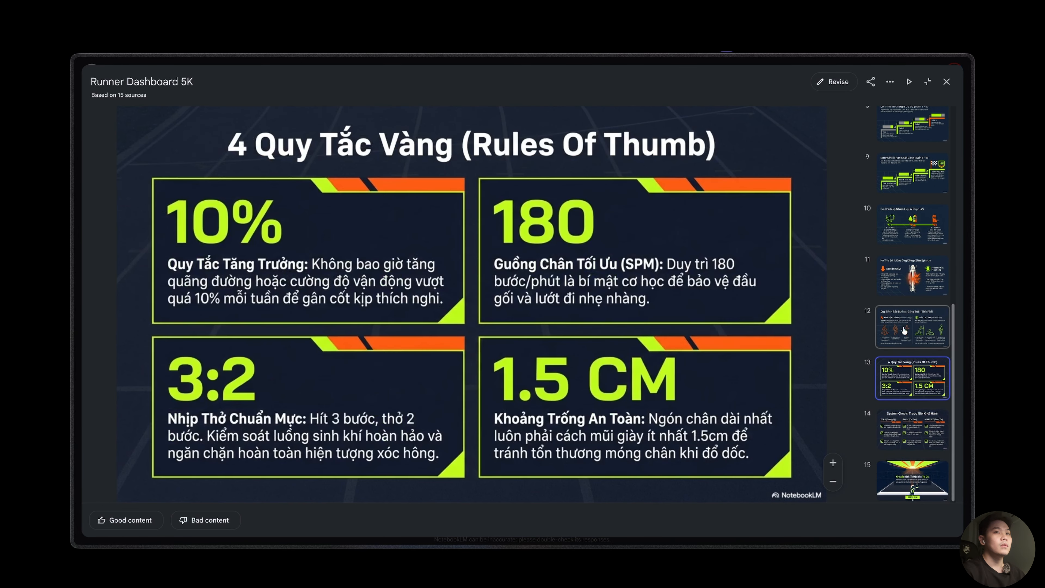
click(903, 330)
click(905, 275)
scroll(902, 206, up, 8)
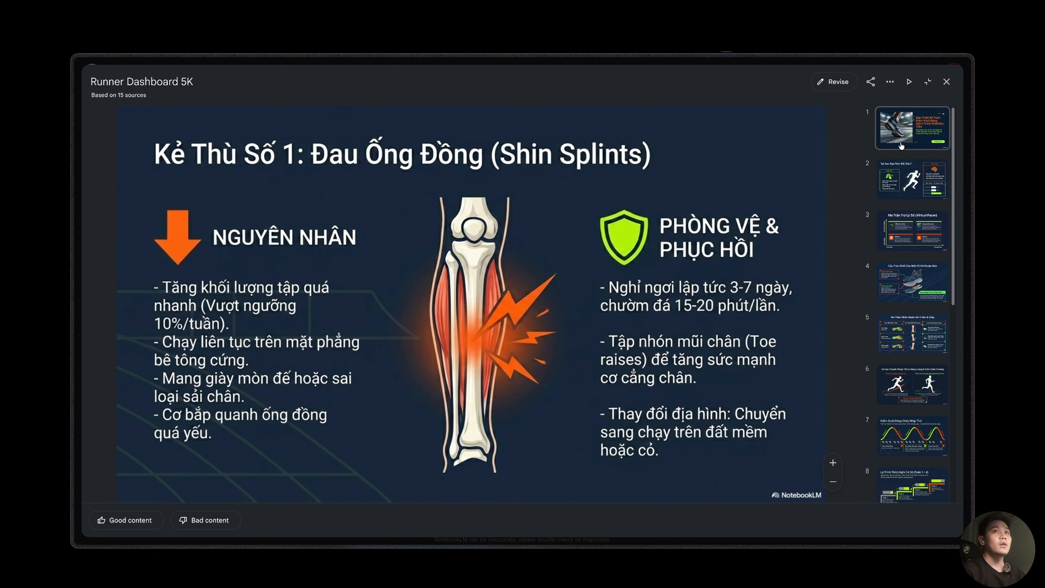
click(942, 141)
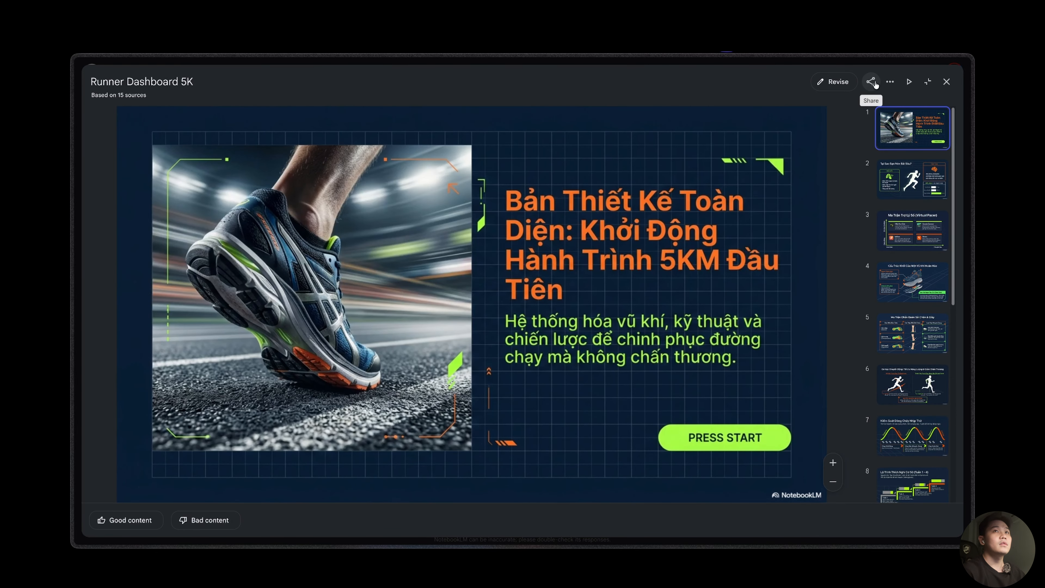
Check the download formats offered for the slide deck and close the deck
click(886, 82)
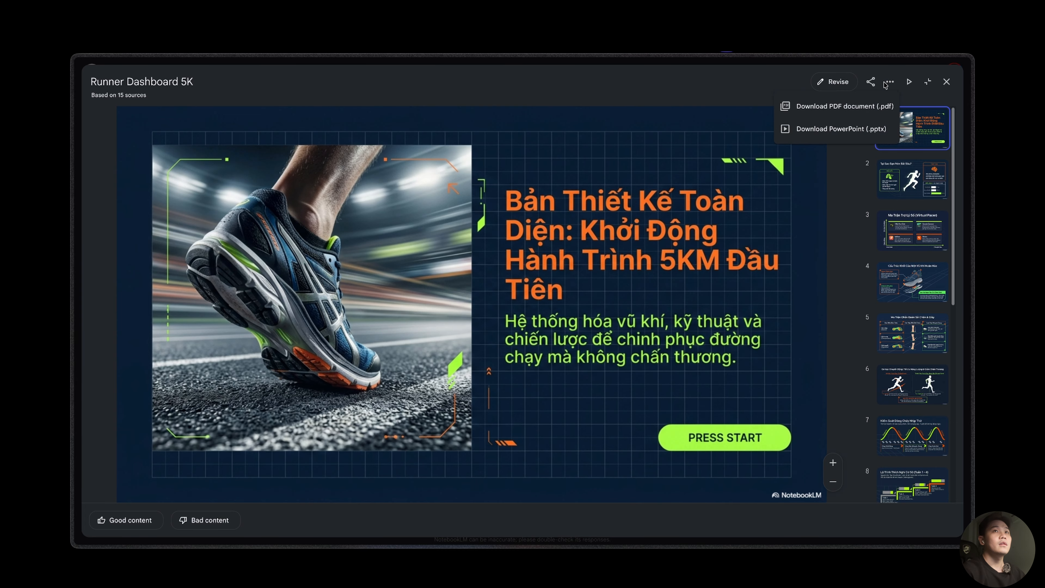
click(913, 90)
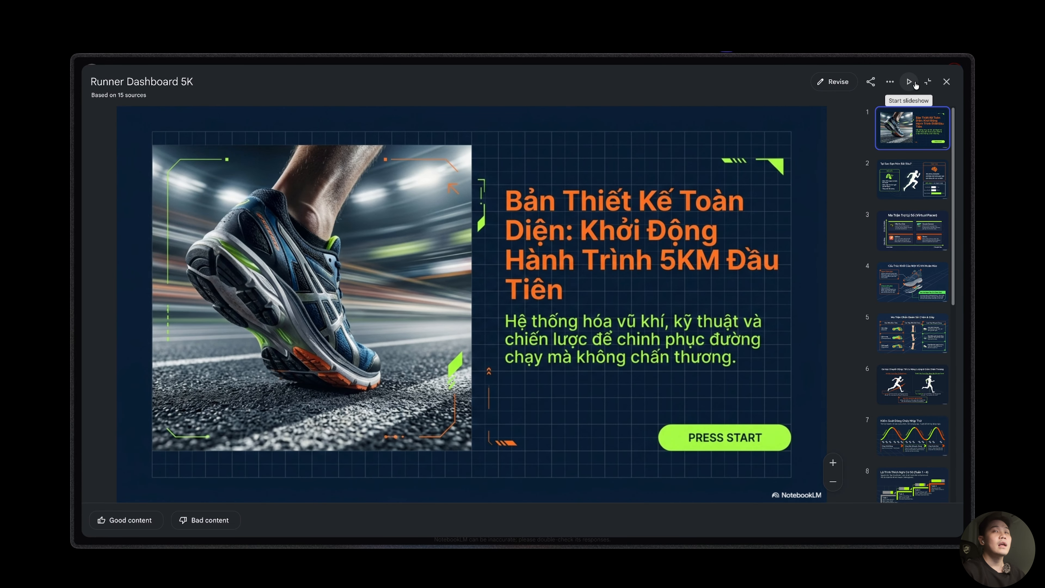
click(939, 85)
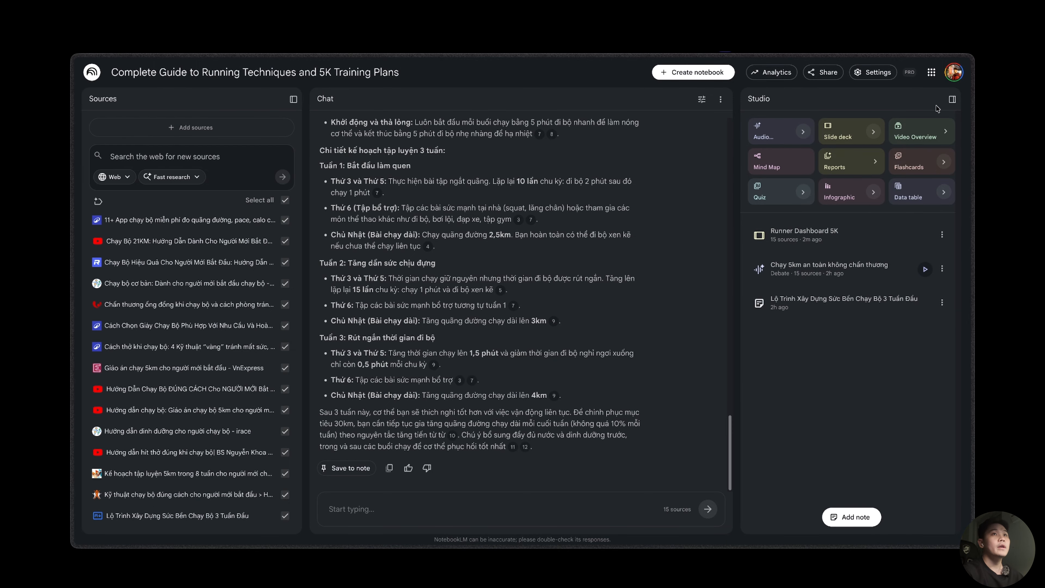
Compare the Video Overview formats and generate a Cinematic video without a custom description
click(945, 132)
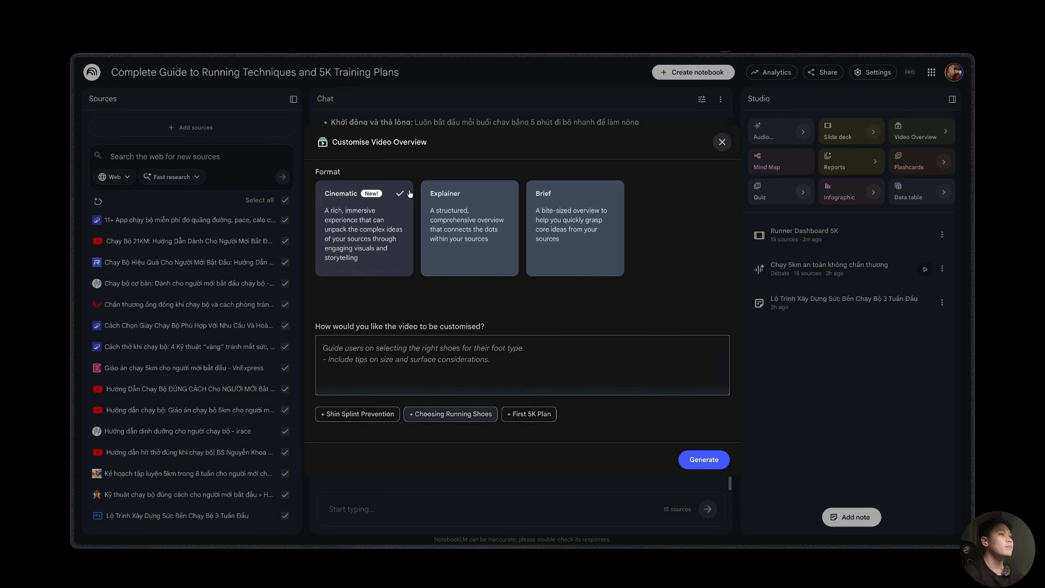
click(458, 213)
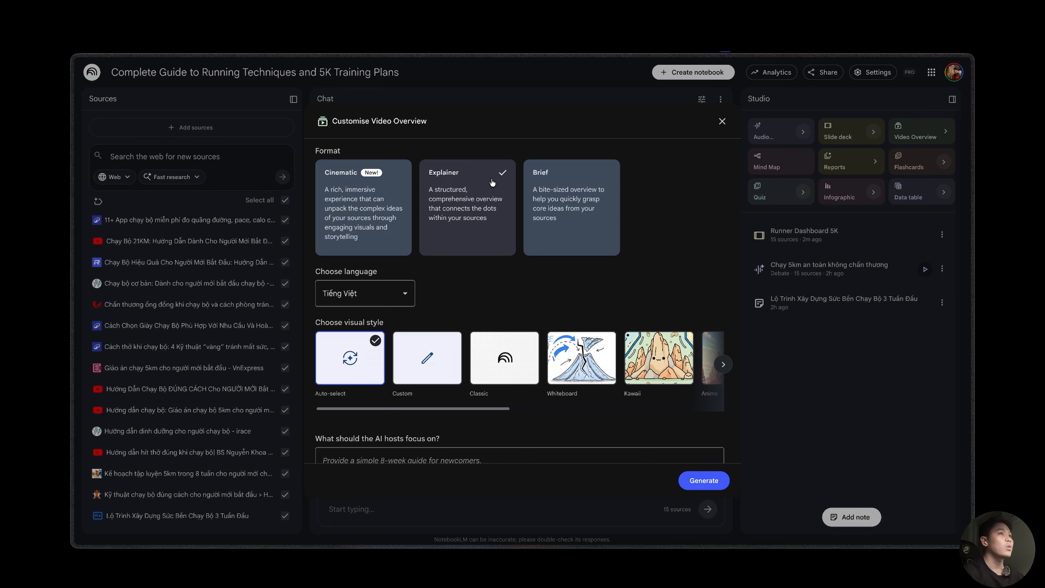
click(548, 195)
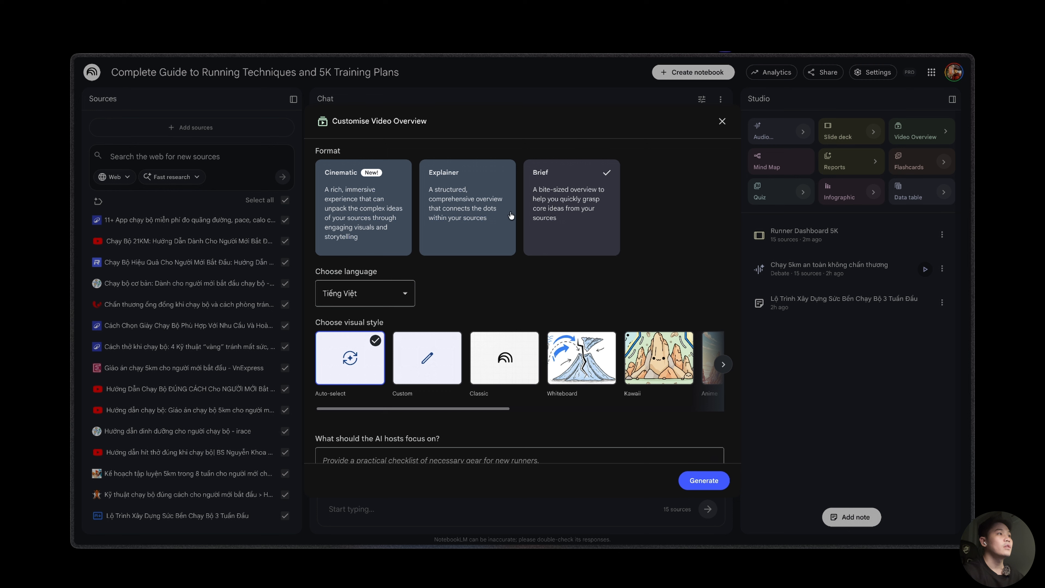
click(354, 188)
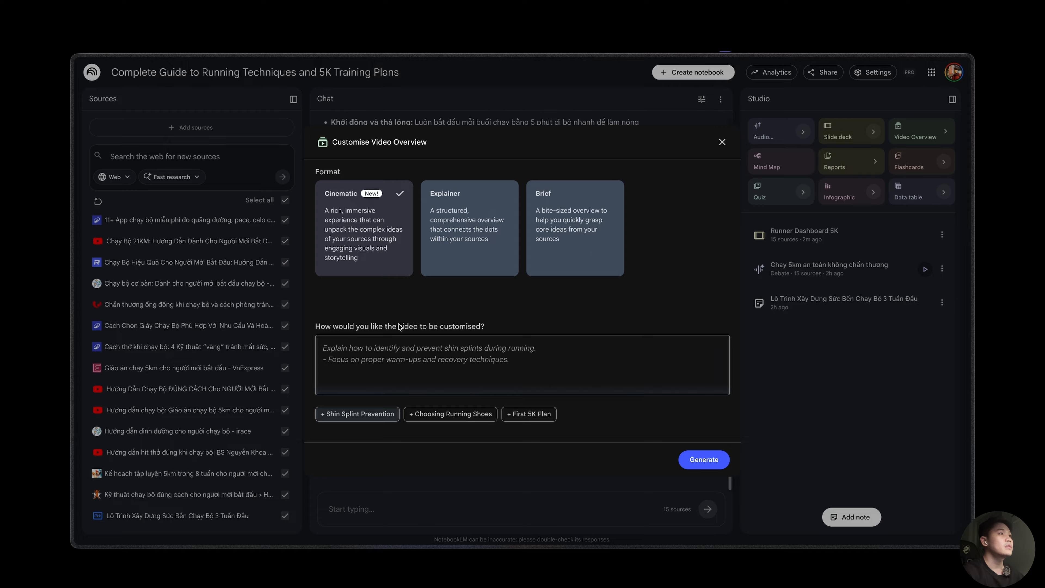
click(441, 240)
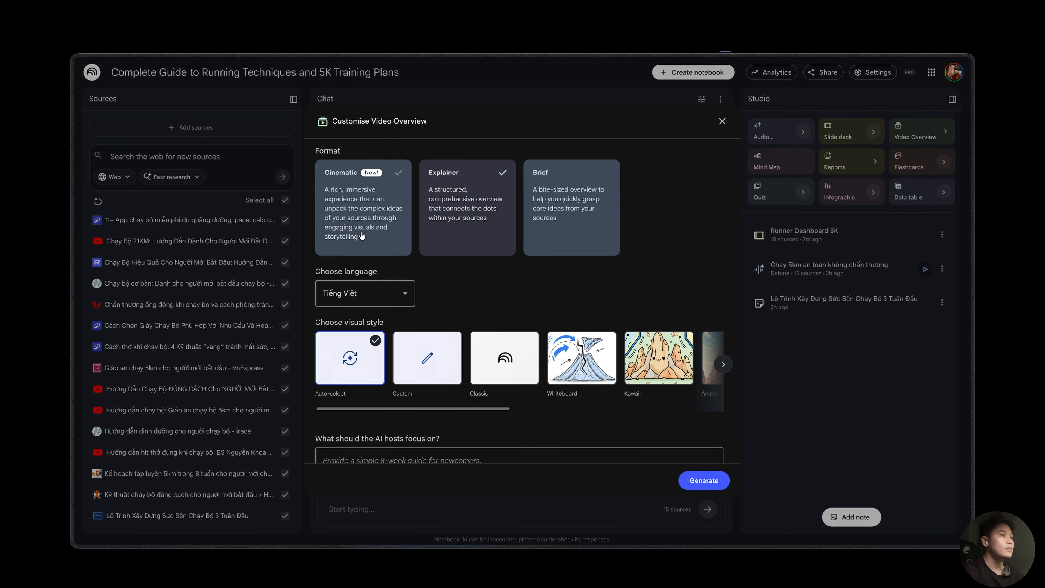
click(361, 237)
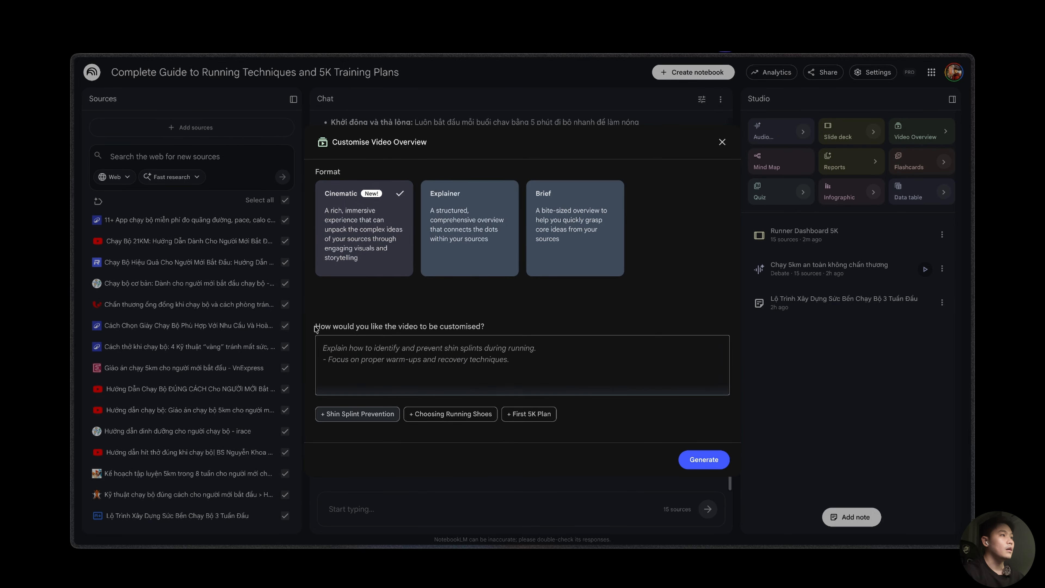
click(372, 347)
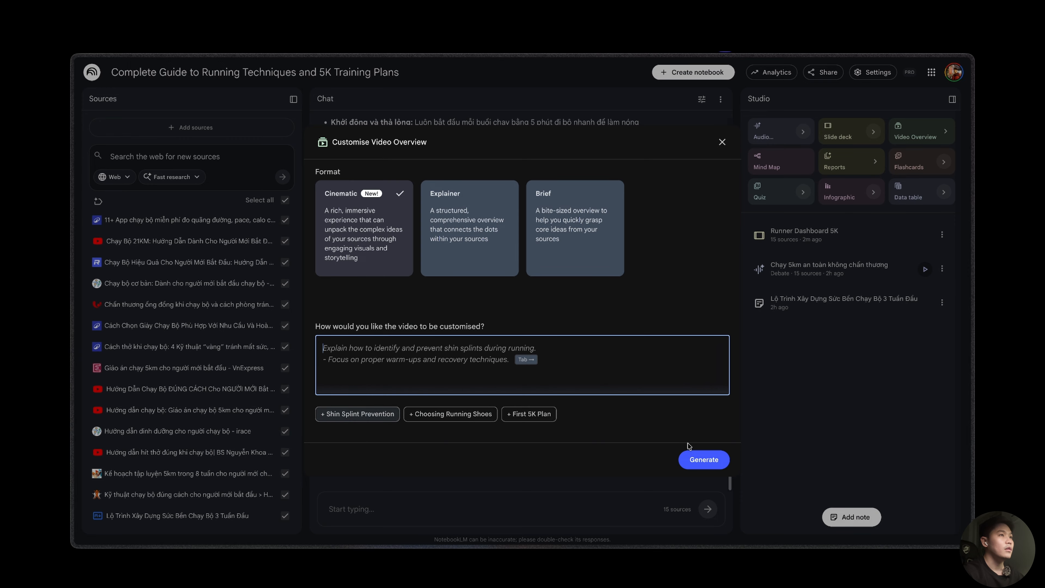
click(653, 448)
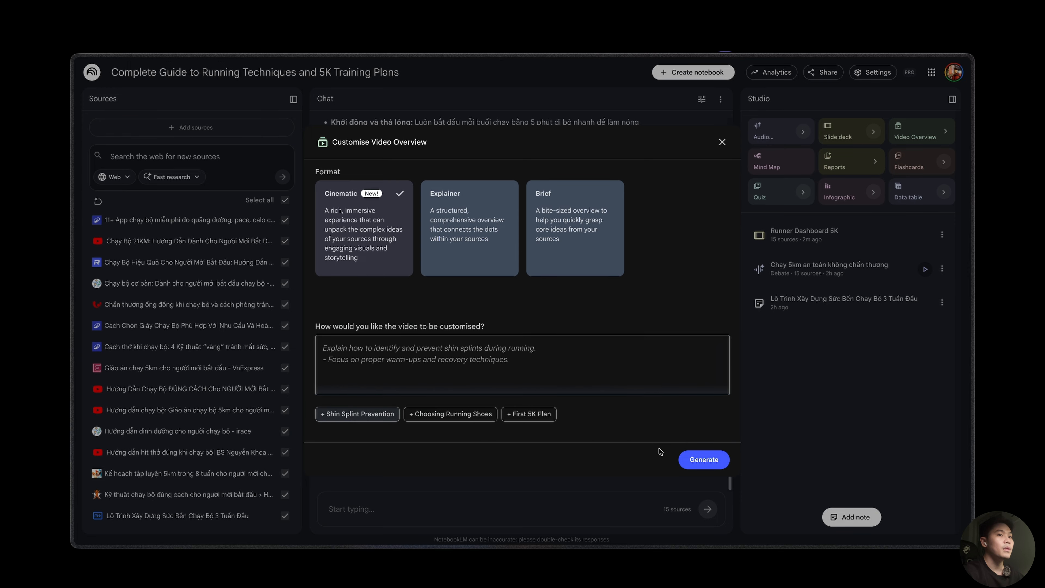
click(703, 459)
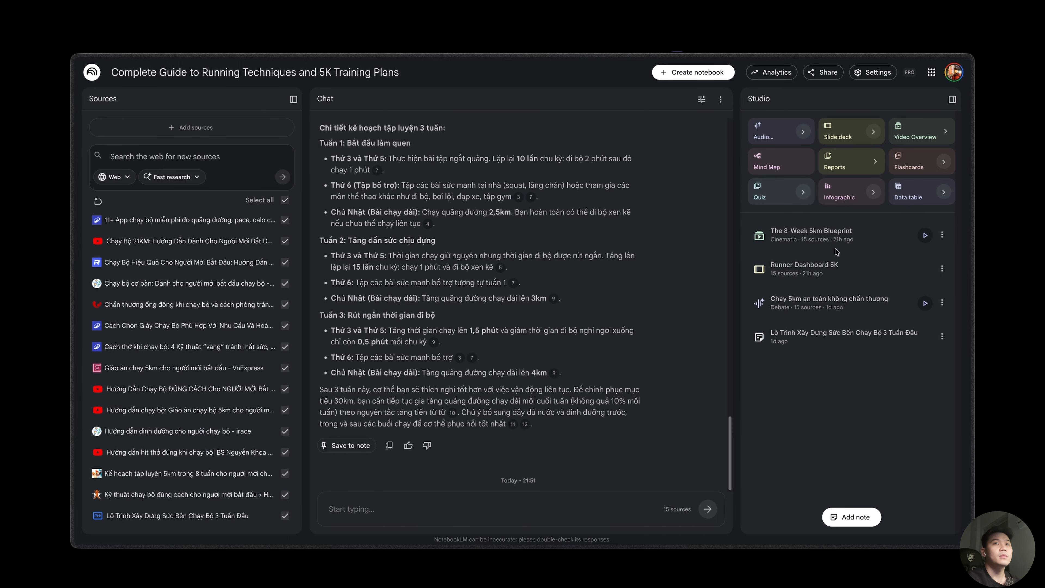
Open The 8-Week 5km Blueprint video and check its positive feedback form without submitting any feedback
click(923, 235)
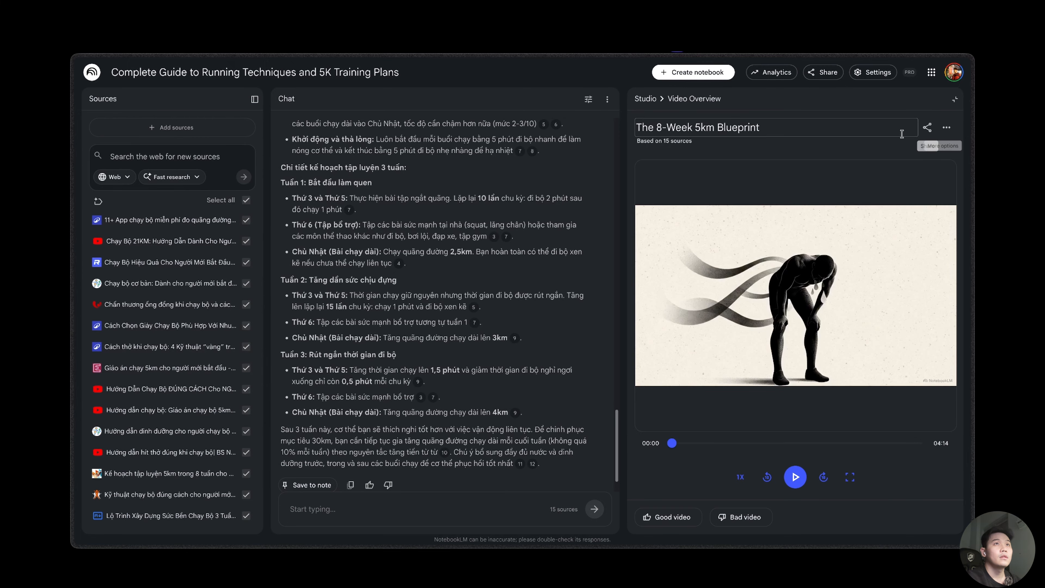
click(929, 129)
click(845, 133)
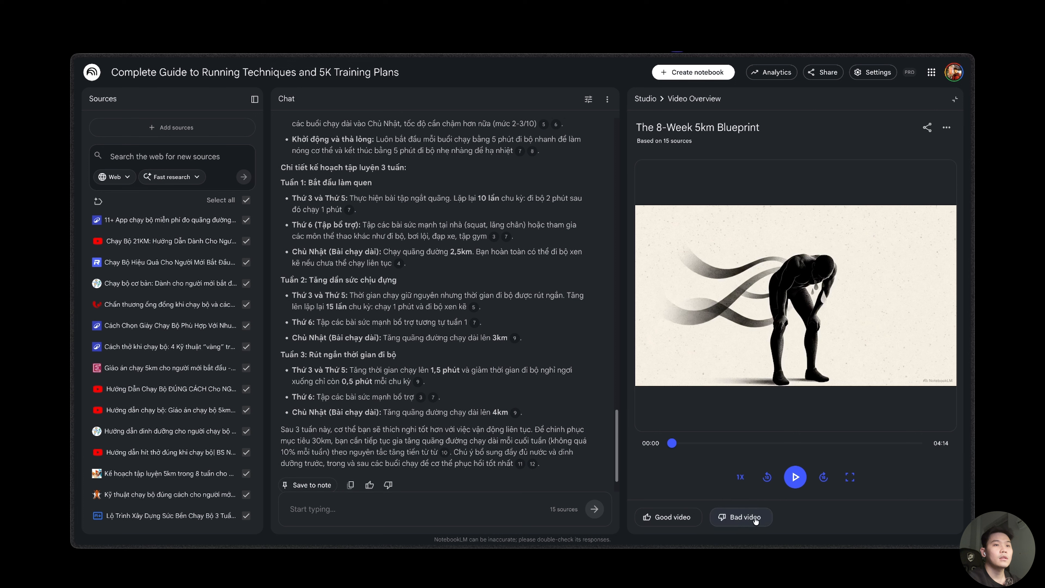
click(670, 517)
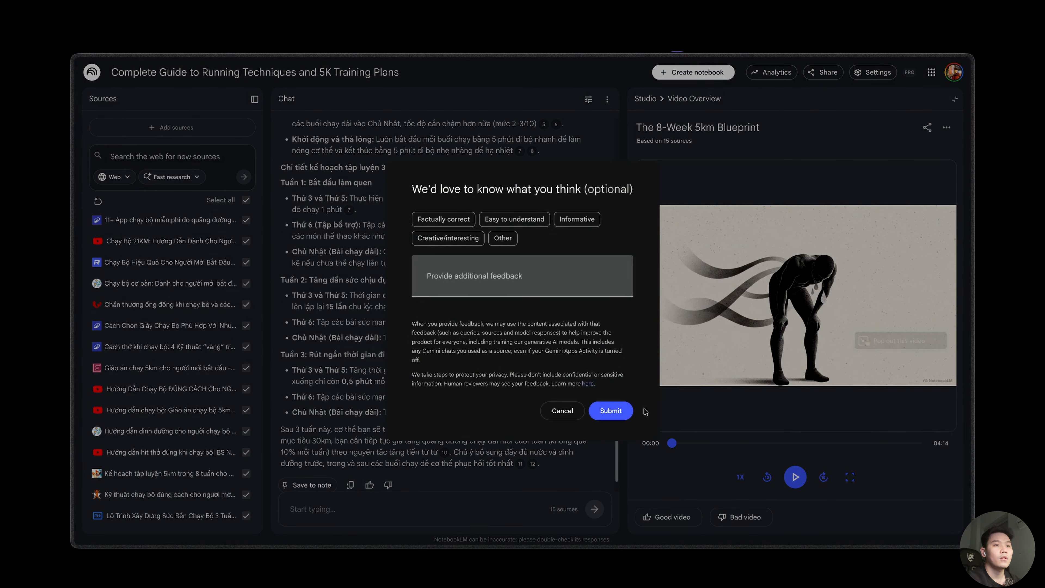
click(435, 267)
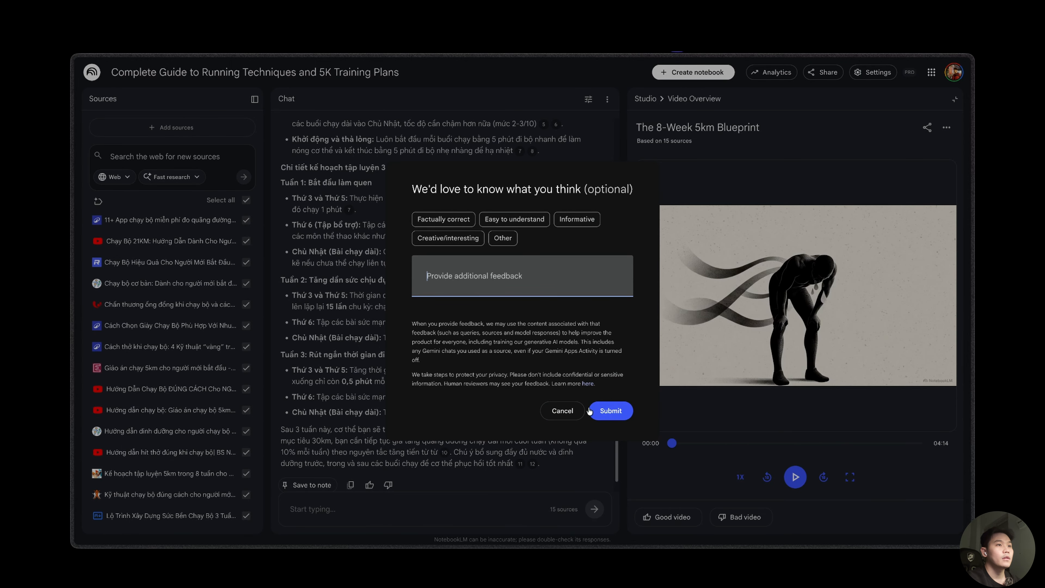
click(561, 411)
Play the video overview, sampling its opening, the part around 1:10 and its closing section, and pause it
click(795, 477)
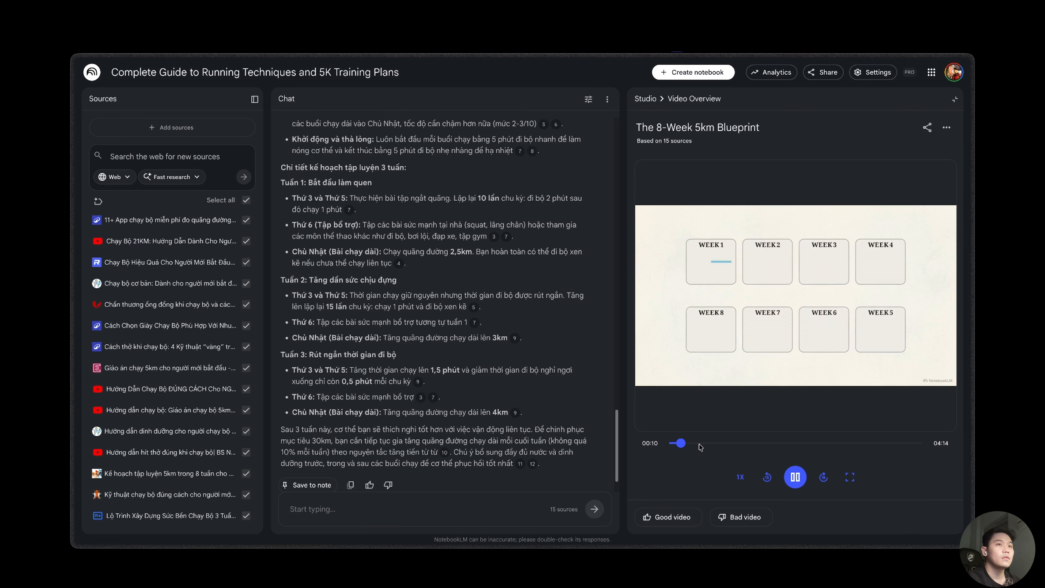
click(738, 447)
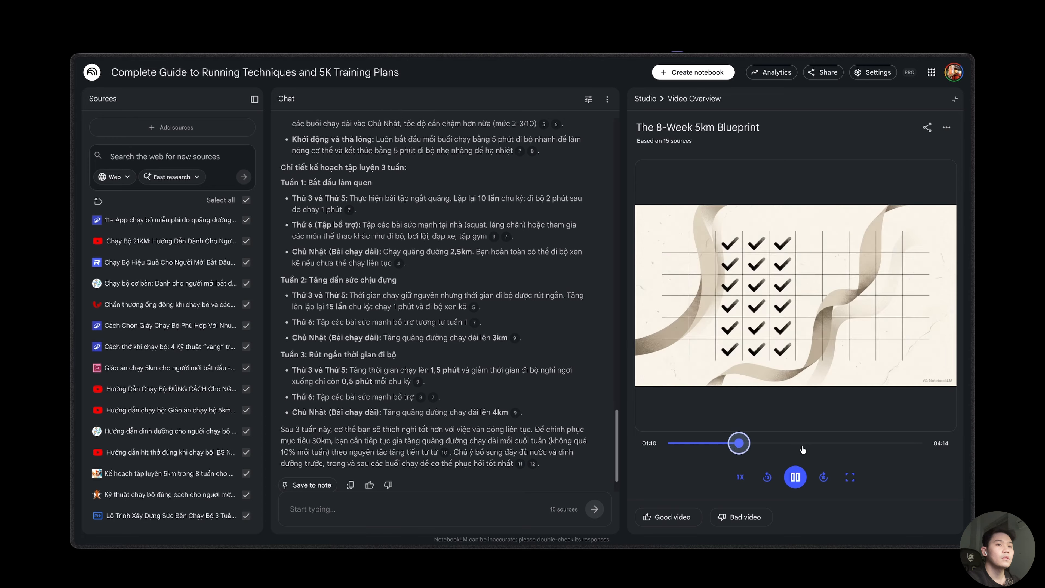
click(905, 444)
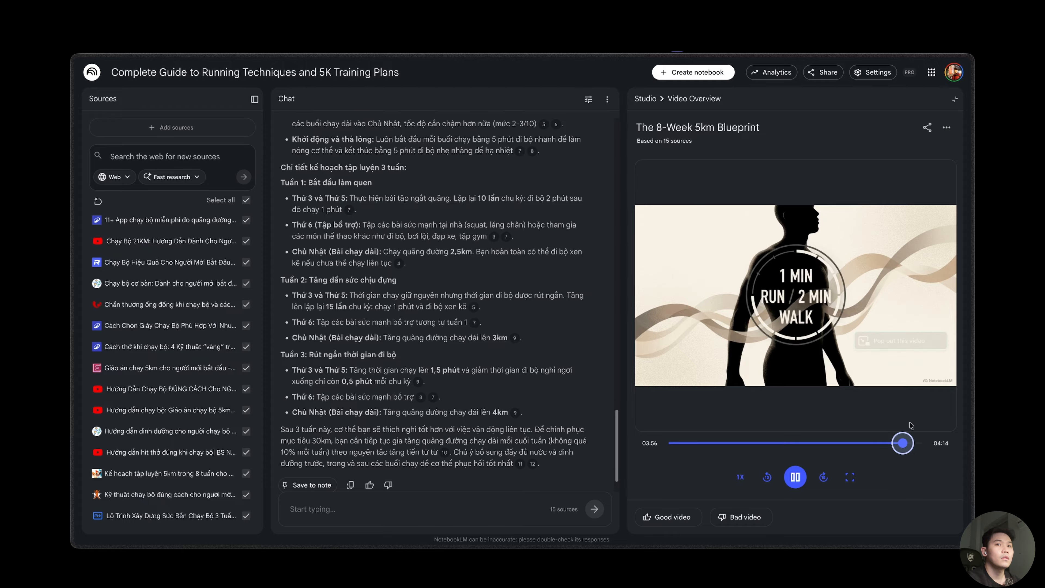
click(912, 445)
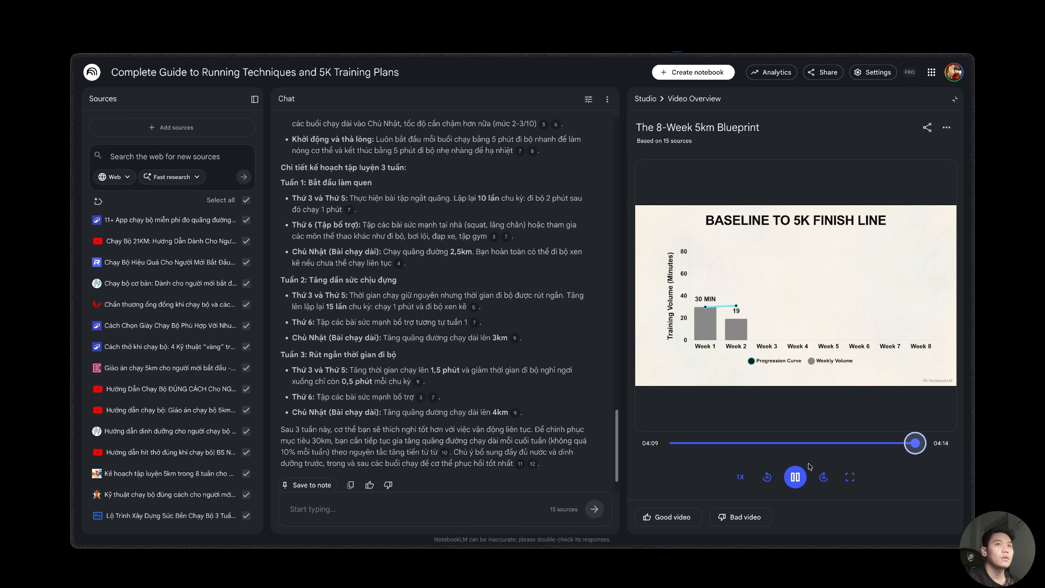
click(795, 477)
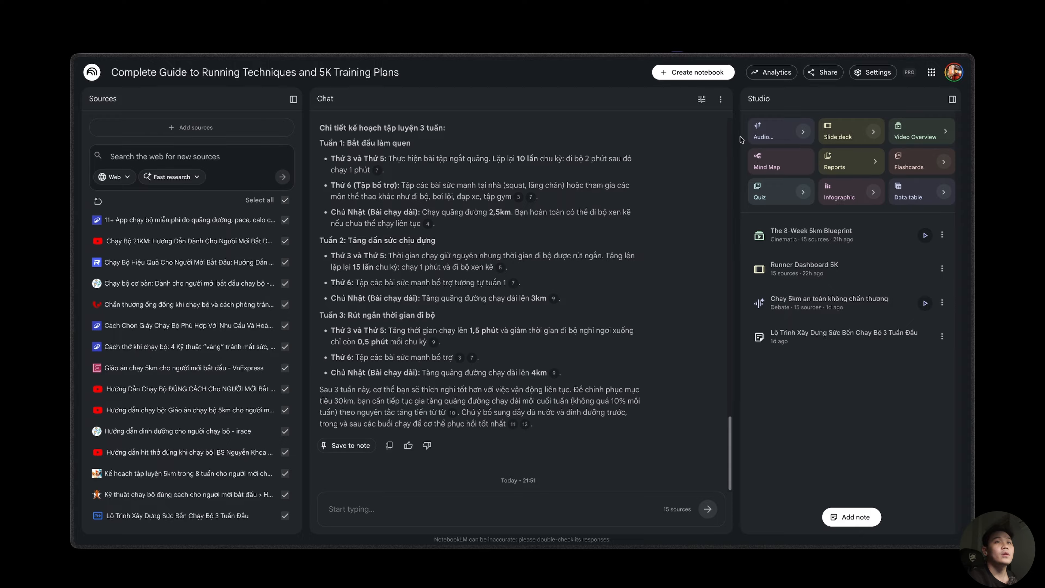
Generate a mind map from the notebook's sources and open it
click(766, 160)
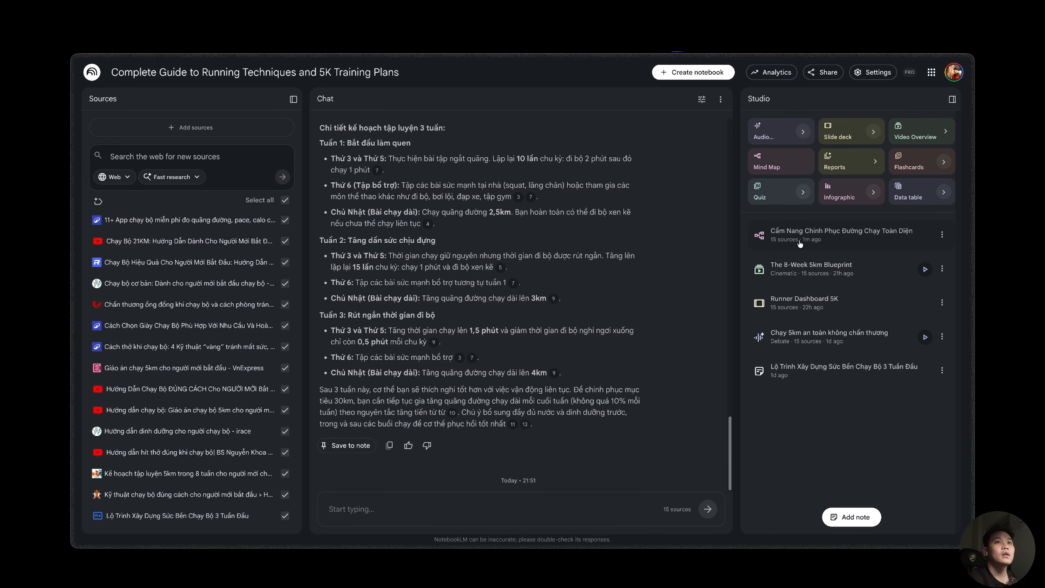
click(941, 234)
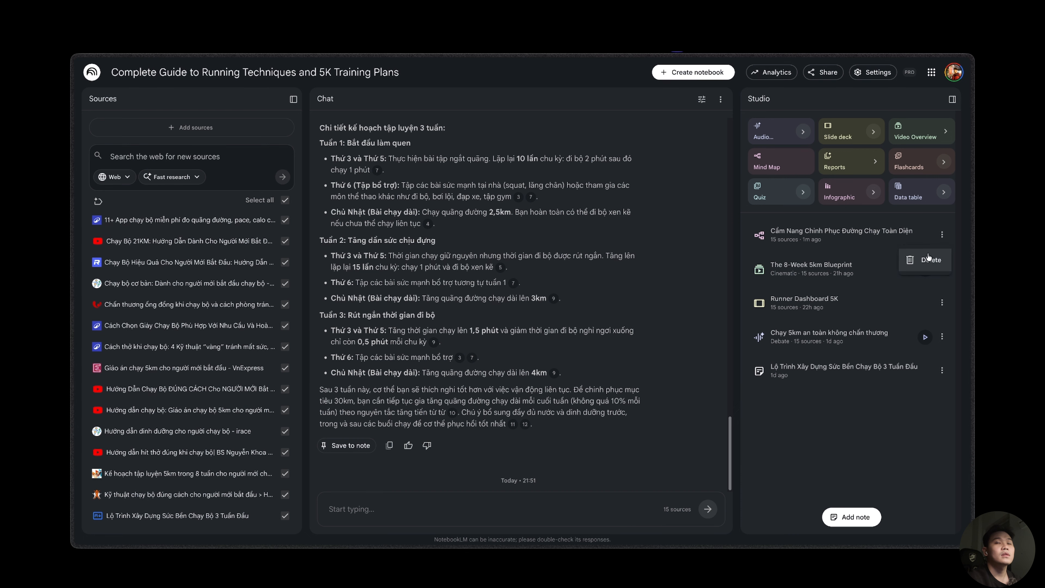
click(773, 237)
click(782, 238)
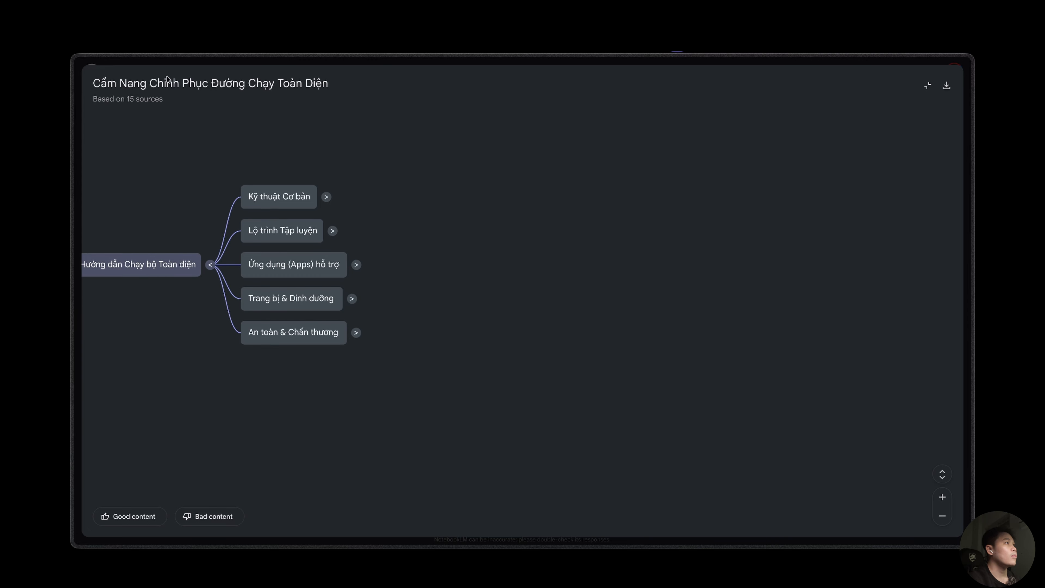
Expand the mind map's Kỹ thuật Cơ bản and Lộ trình Tập luyện branches, plus the Tư thế chạy and Hít thở sub-branches
drag(168, 72, 287, 94)
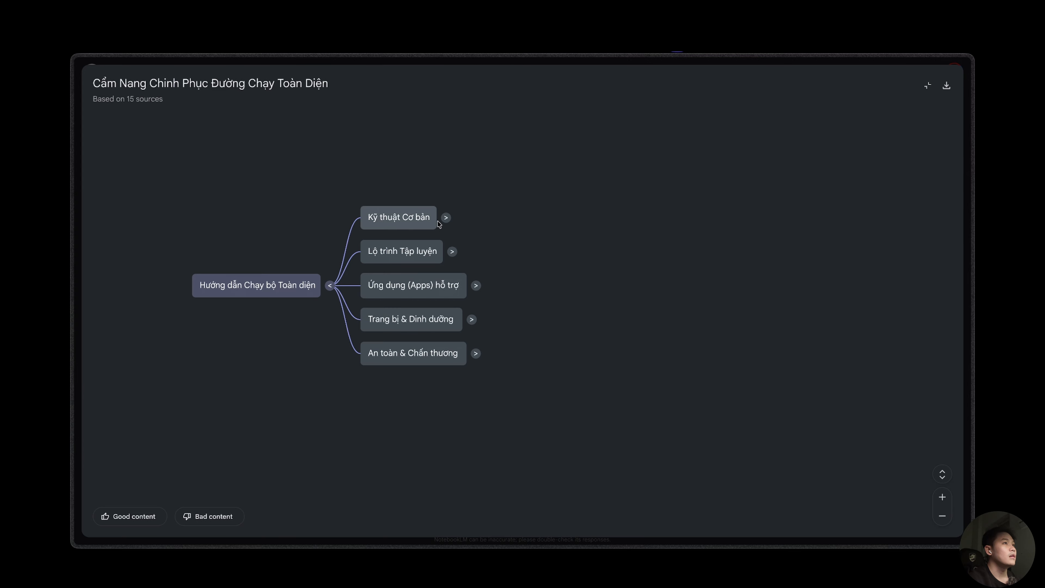
click(446, 218)
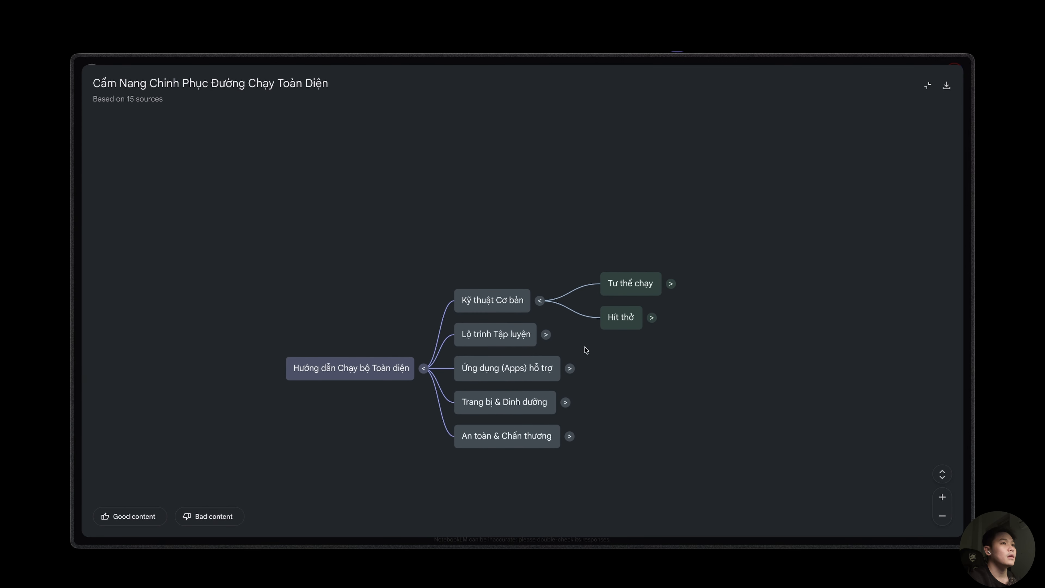
click(551, 335)
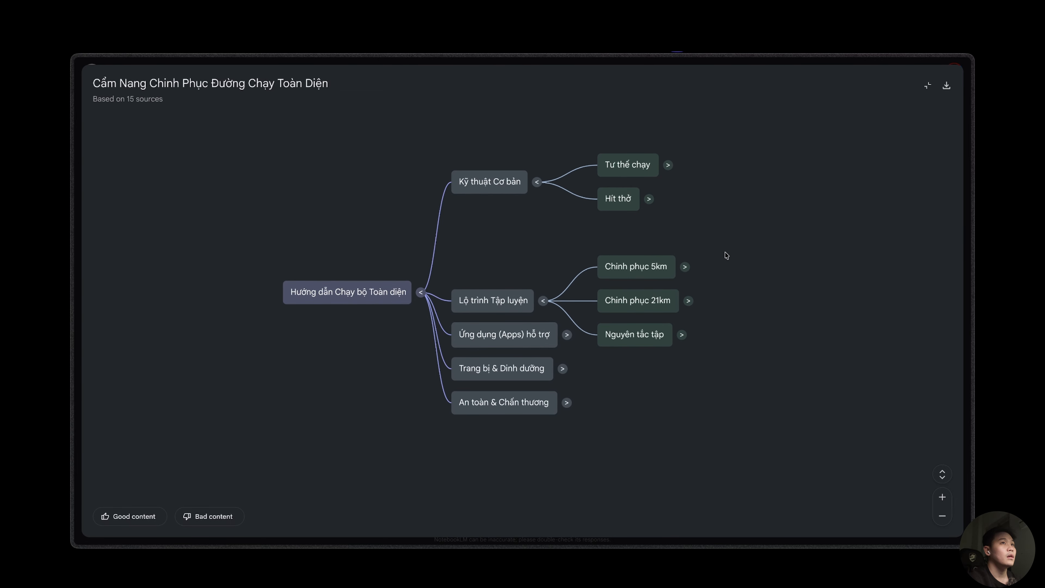
click(668, 165)
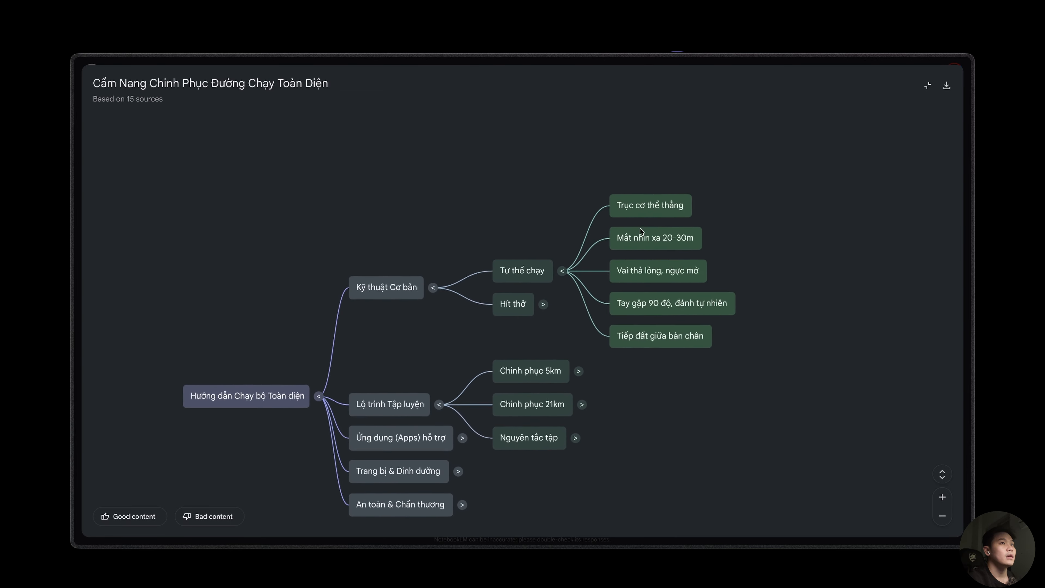
click(510, 335)
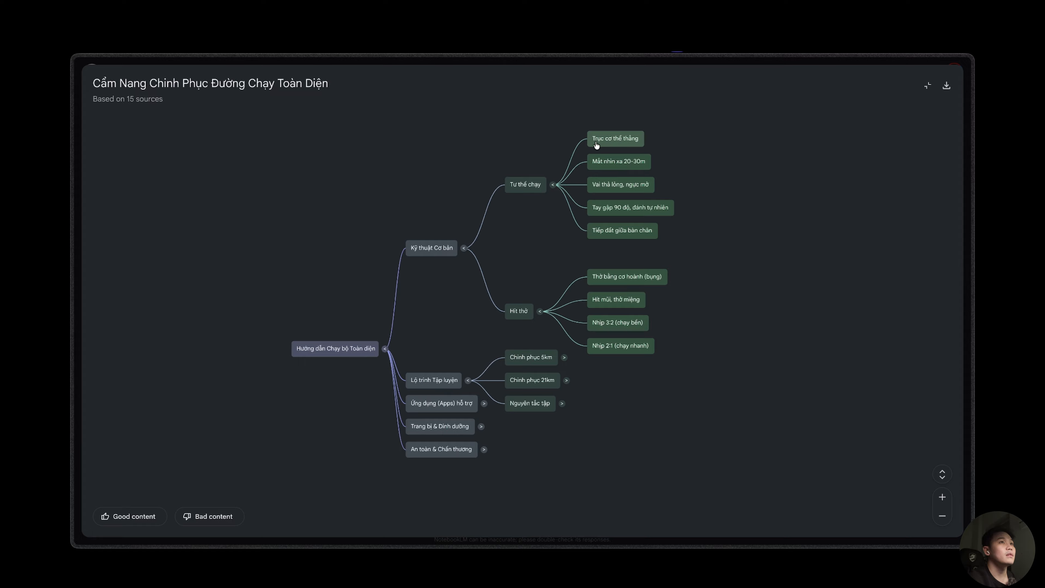
Query the chat from the mind map topics Trục cơ thể thẳng and Thở bằng cơ hoành (bụng), and inspect a source cited for body alignment
click(623, 142)
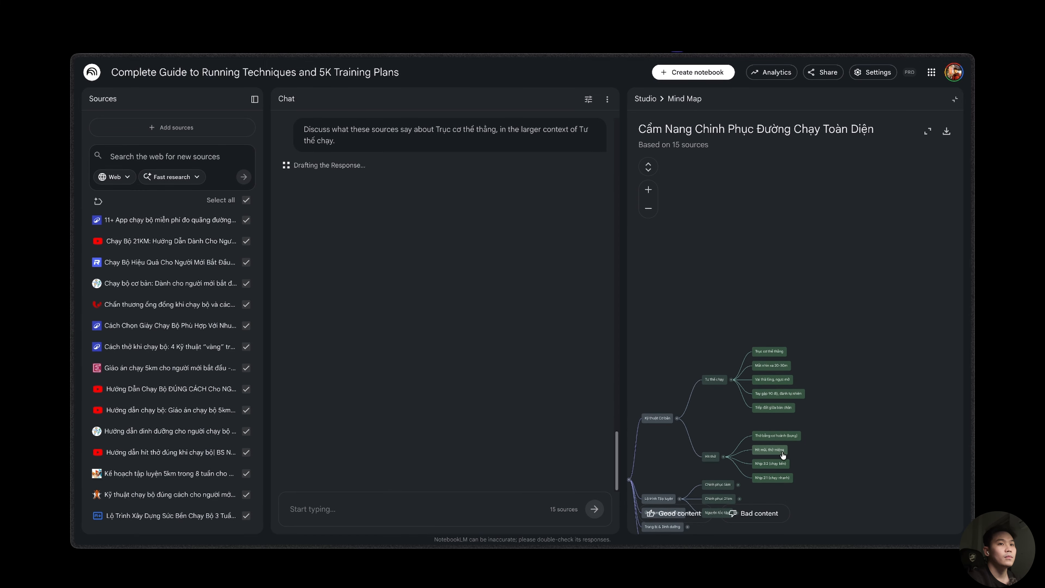
click(771, 438)
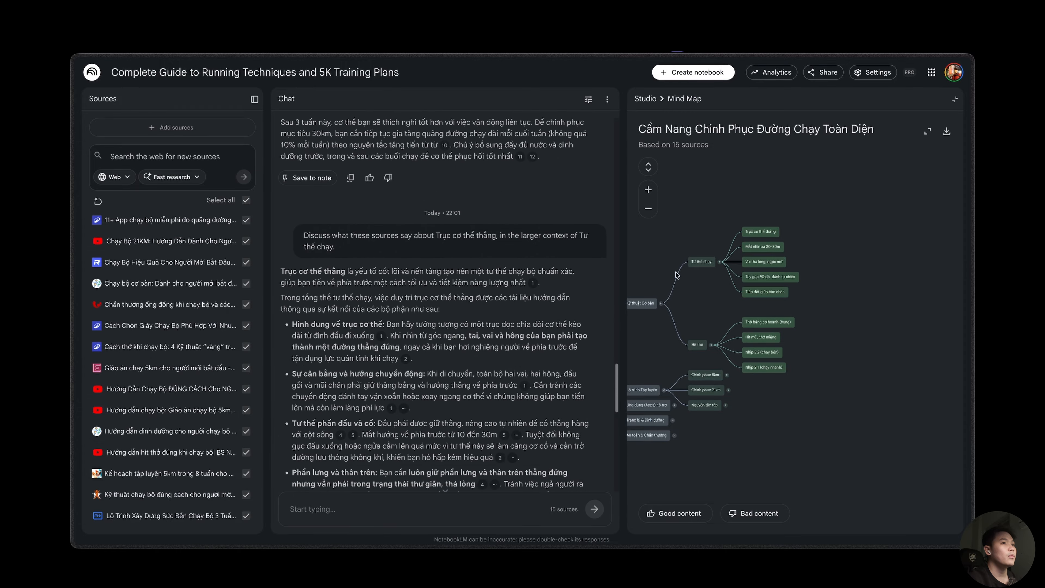
scroll(388, 286, down, 3)
mouse_move(386, 229)
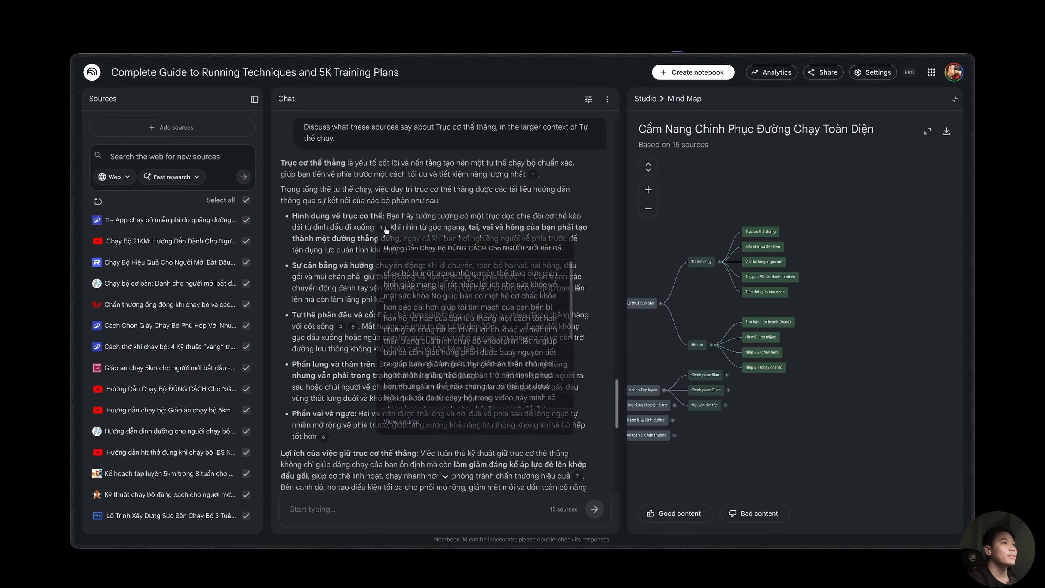
click(382, 229)
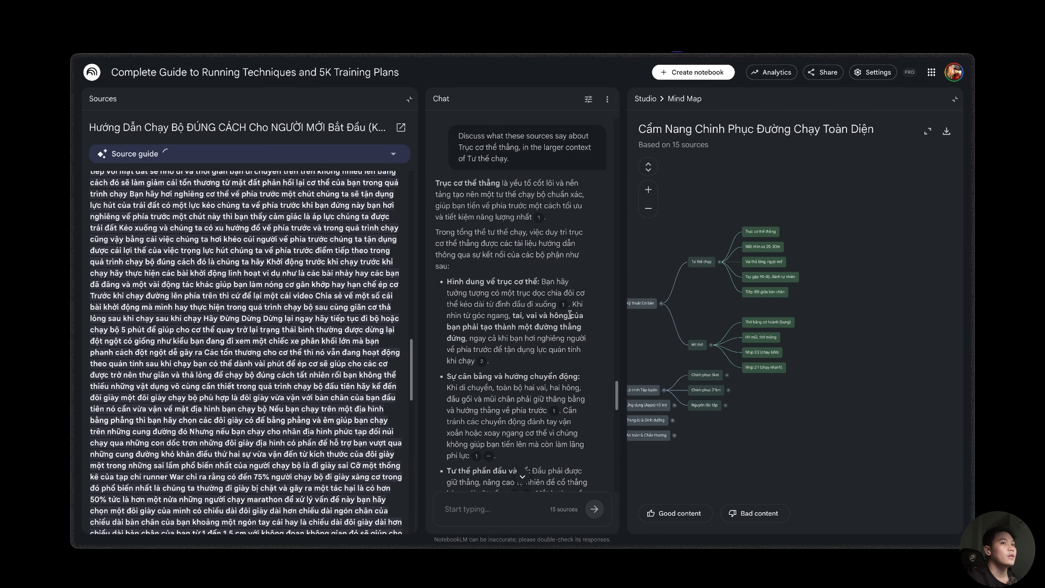
scroll(573, 276, up, 1)
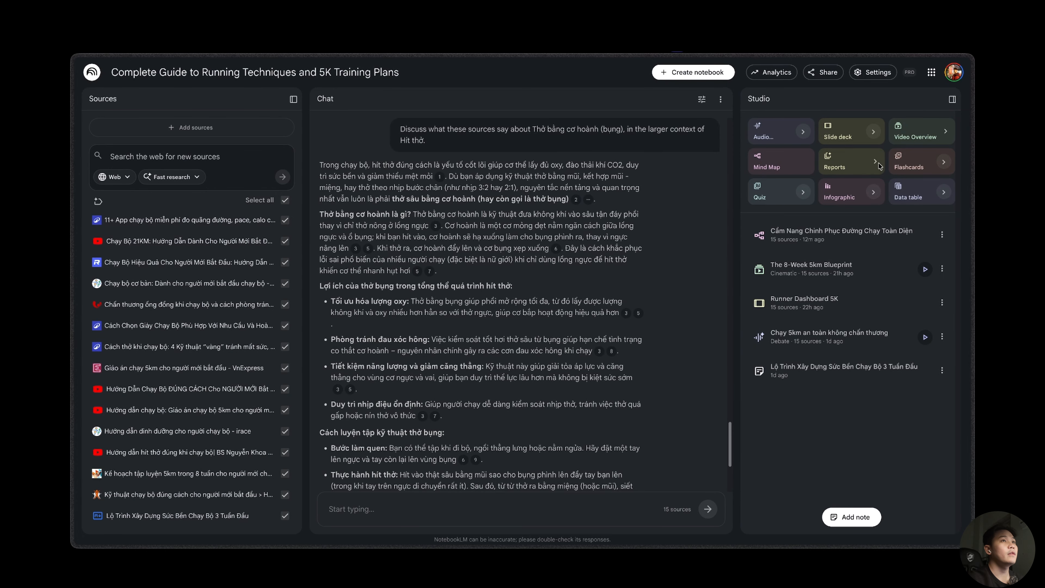
Review the report formats, check the settings for creating a custom report and return to the format choices
click(879, 164)
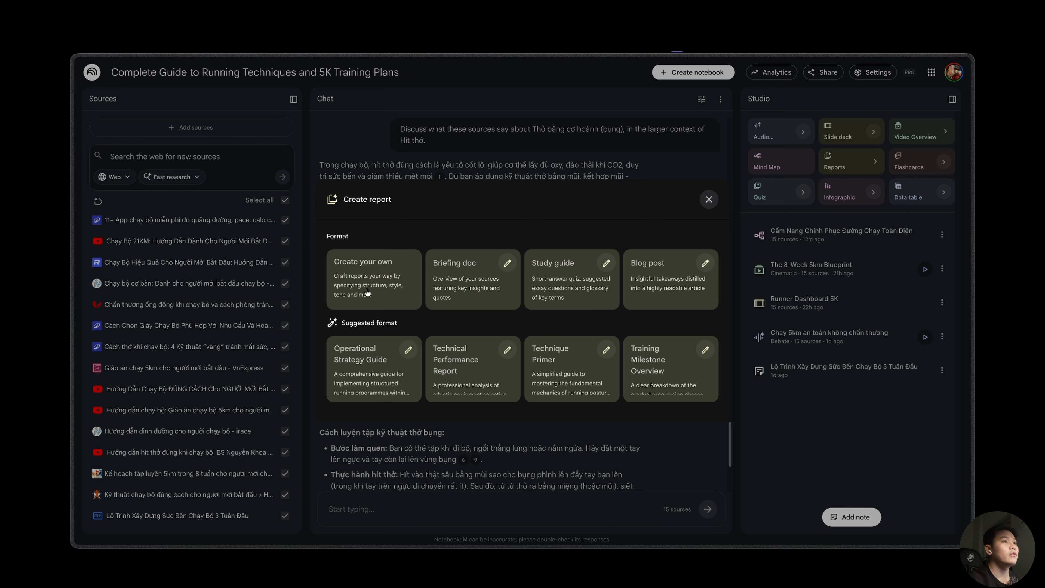
click(383, 272)
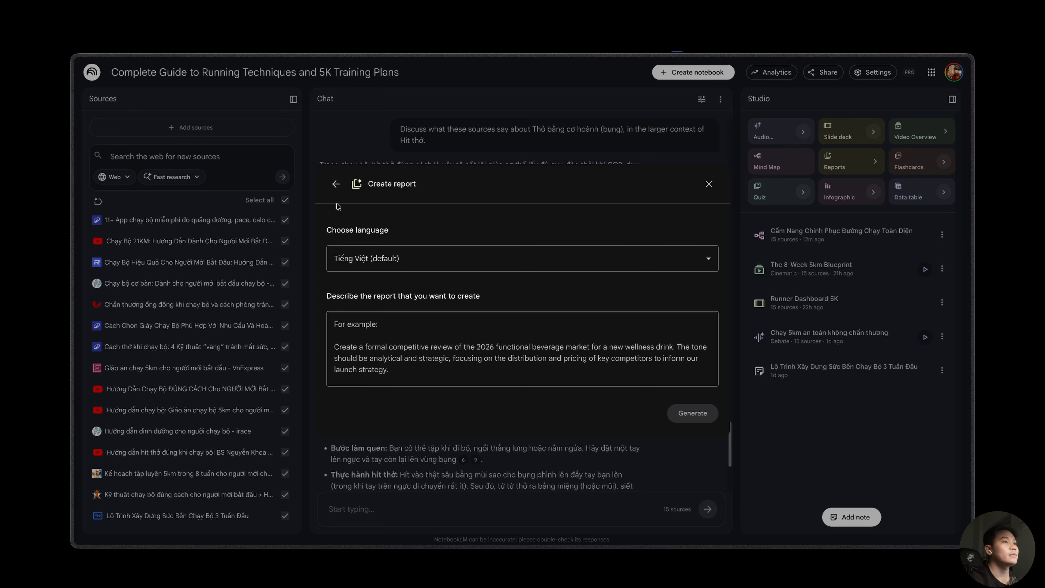
click(335, 183)
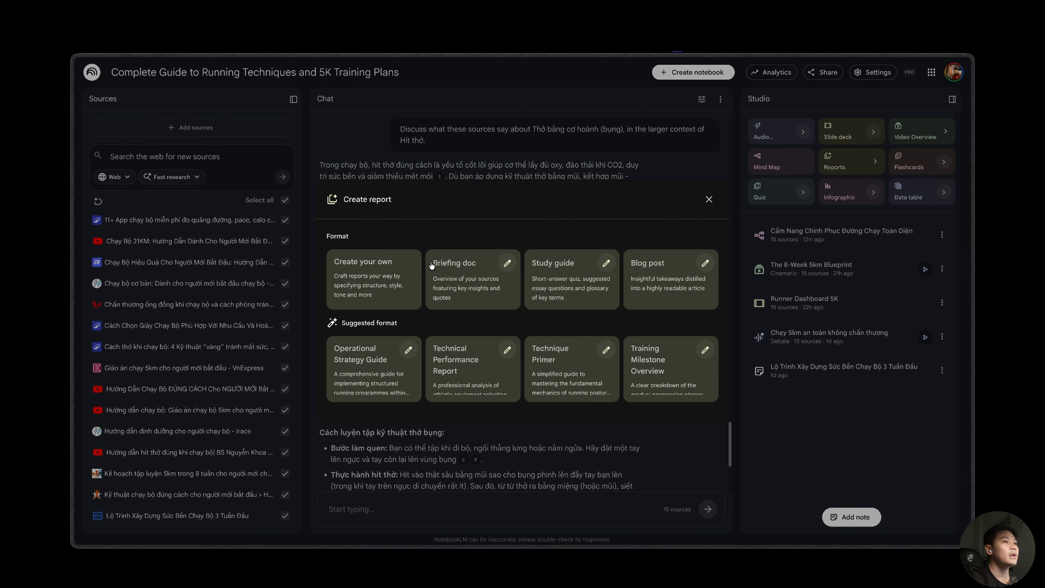
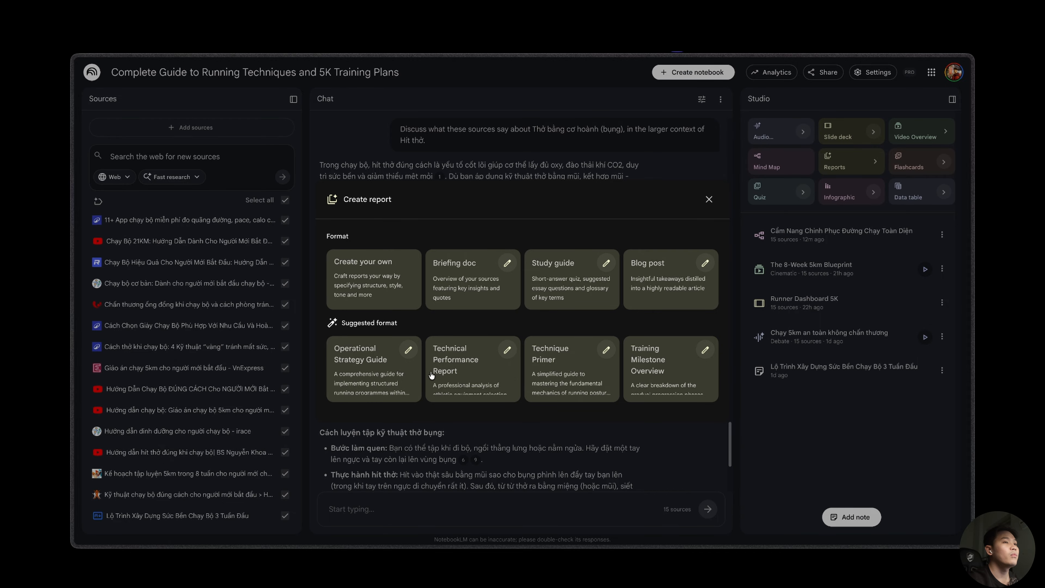
Generate a report from the sources in the suggested Technical Performance Report format and open it
click(464, 358)
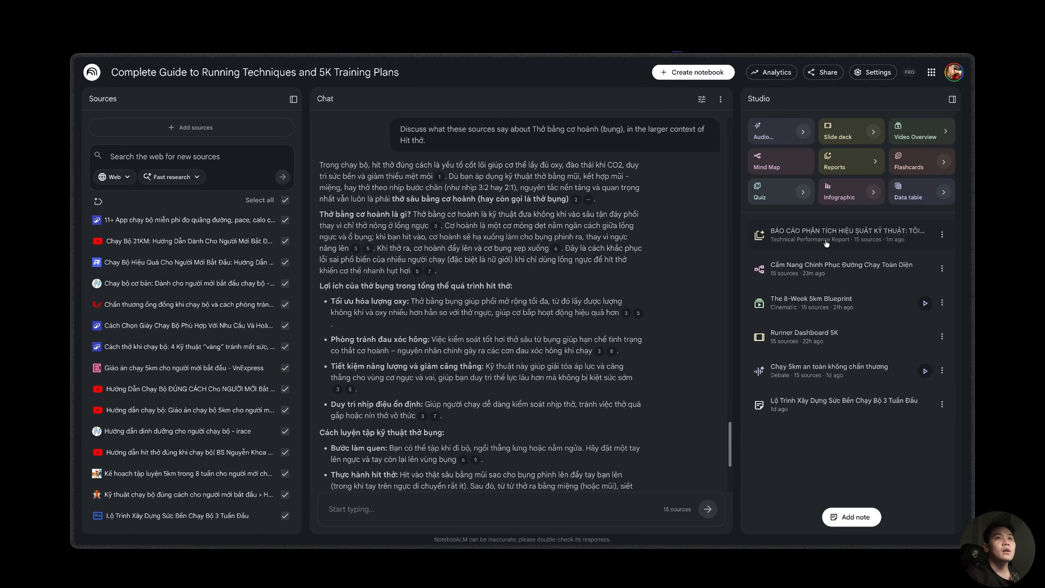
click(848, 242)
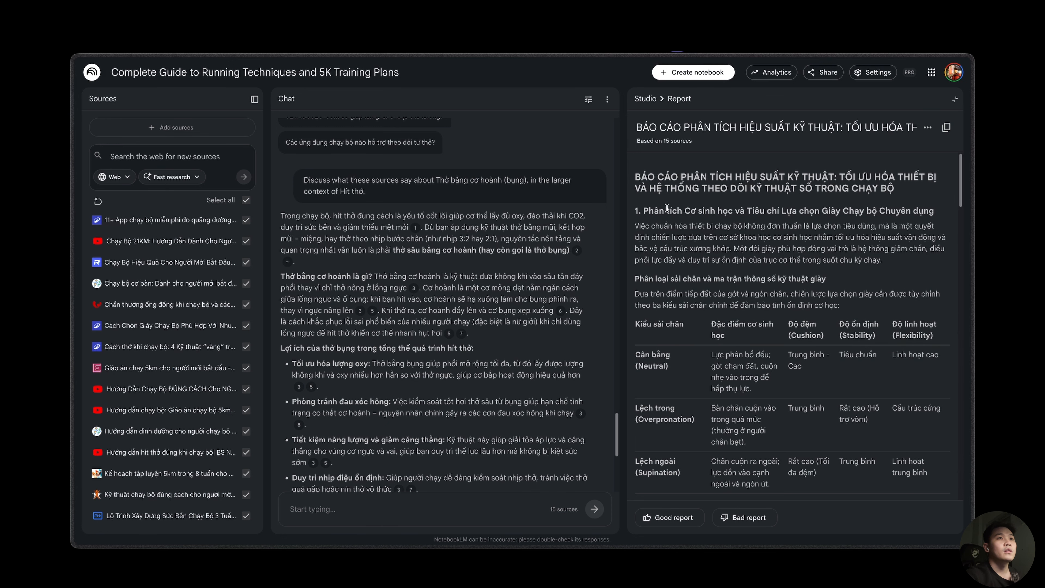
Read through the technical performance report, from the shoe selection criteria to the injury risk and recovery section
scroll(686, 225, down, 2)
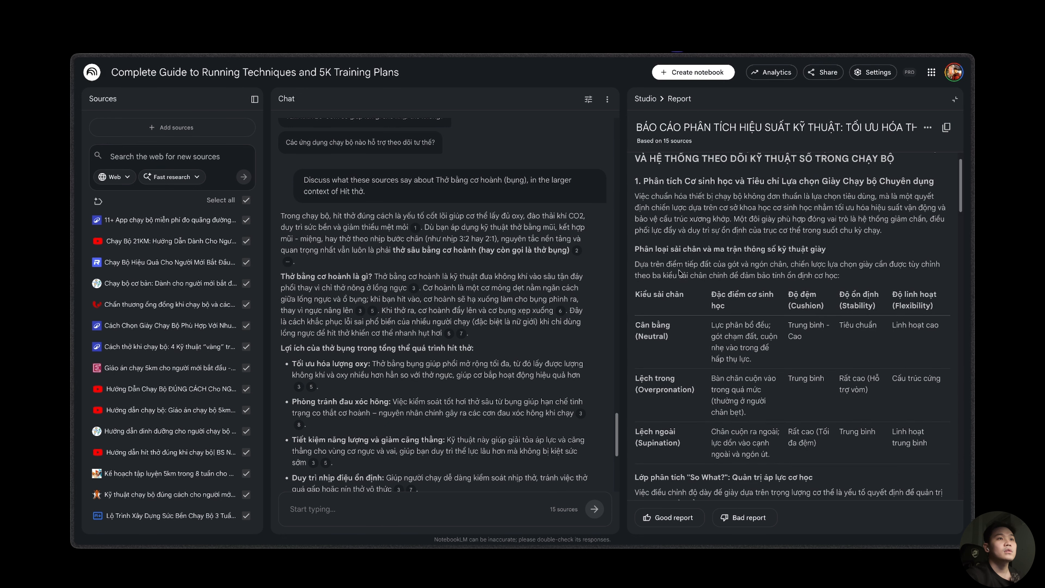
scroll(690, 304, down, 5)
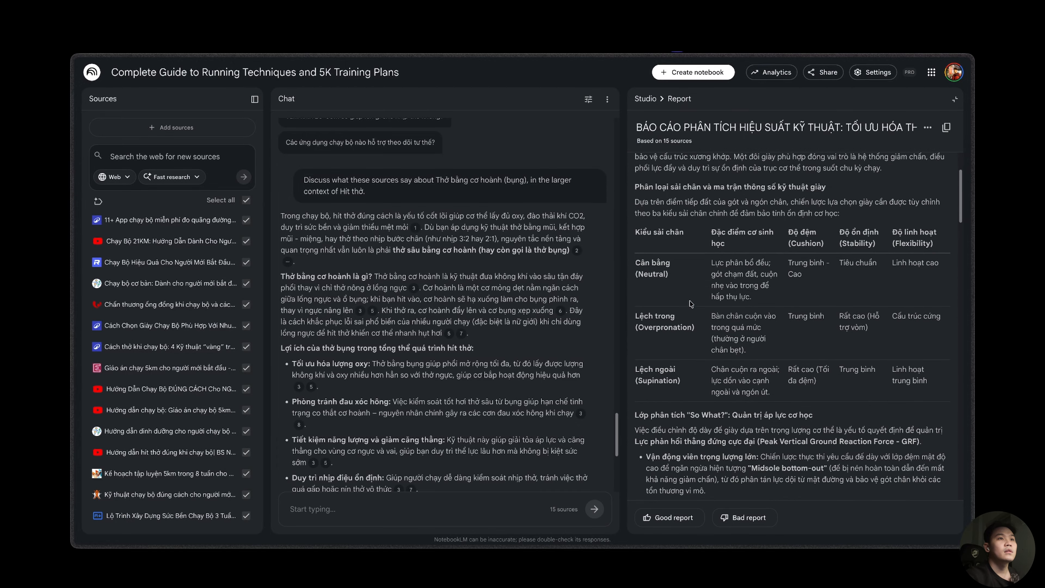
scroll(691, 304, down, 7)
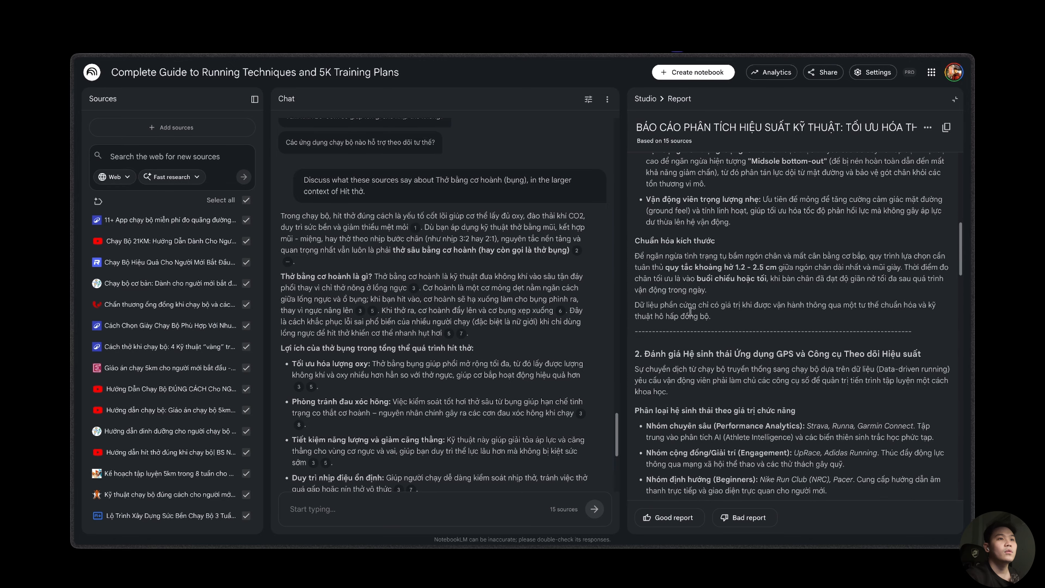
scroll(691, 311, down, 7)
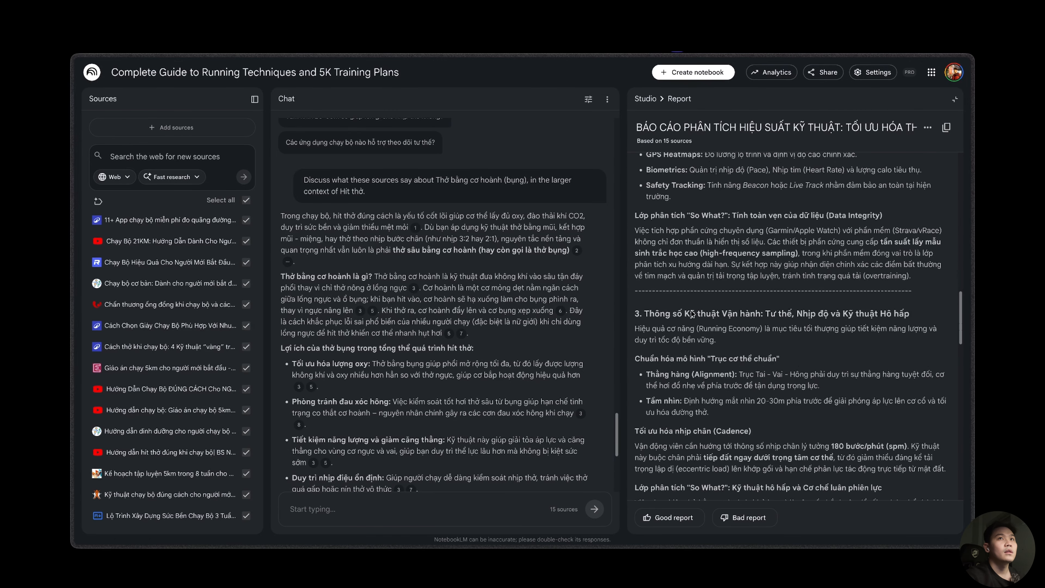
scroll(691, 311, down, 2)
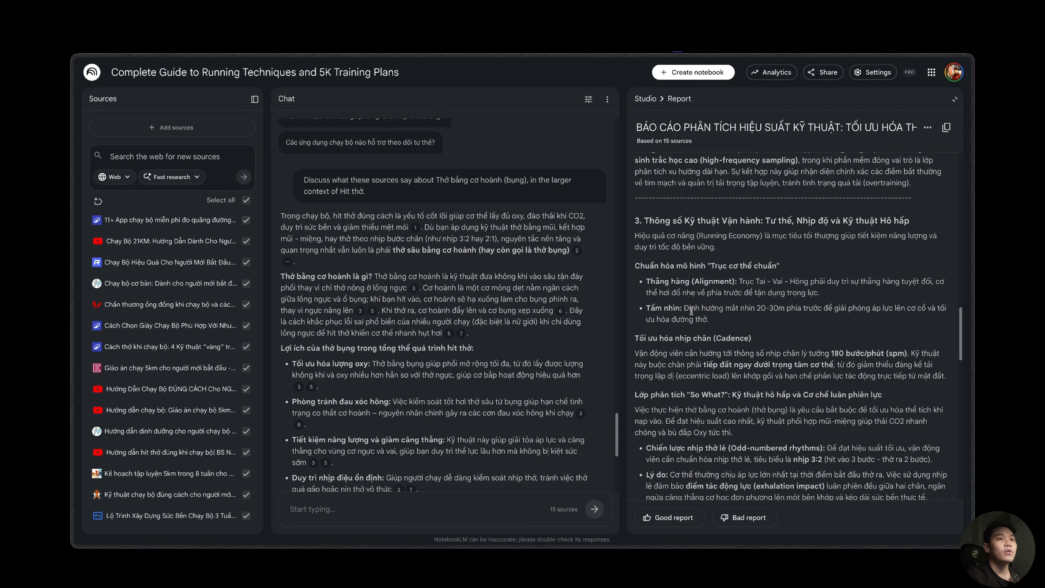
scroll(692, 314, down, 6)
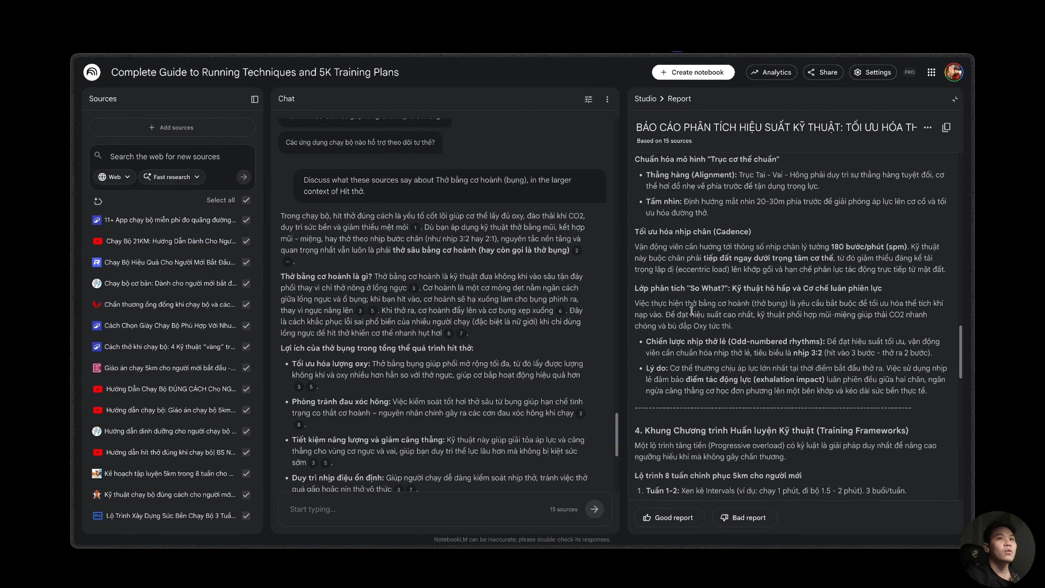
scroll(692, 313, down, 1)
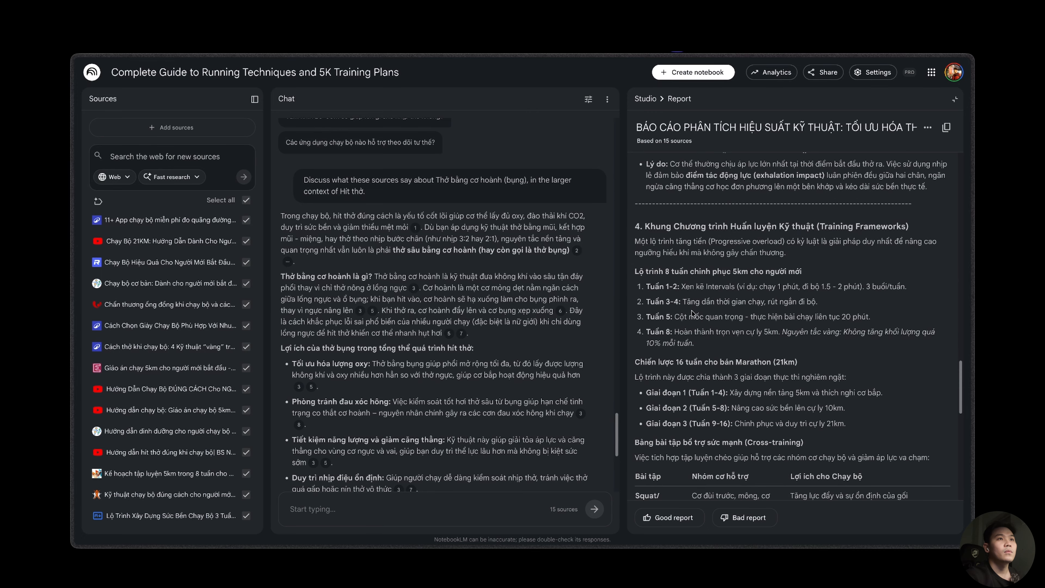
scroll(669, 316, down, 1)
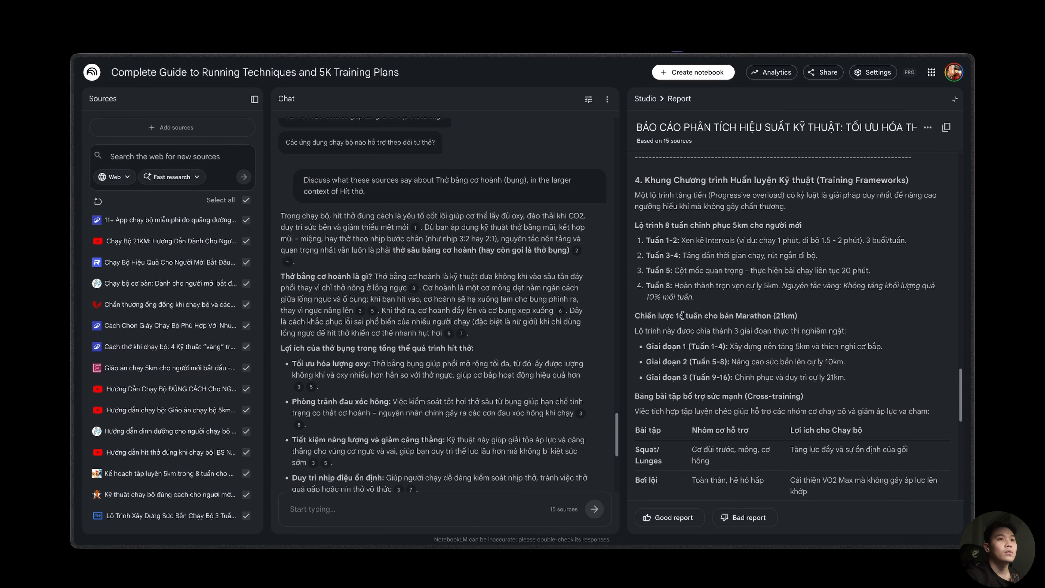
scroll(689, 345, down, 2)
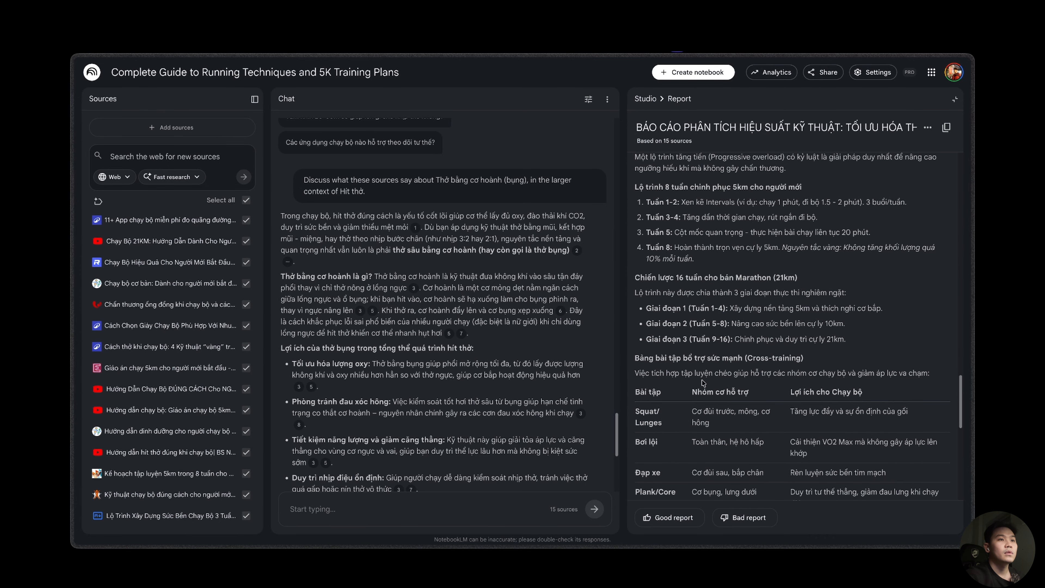
scroll(703, 382, down, 8)
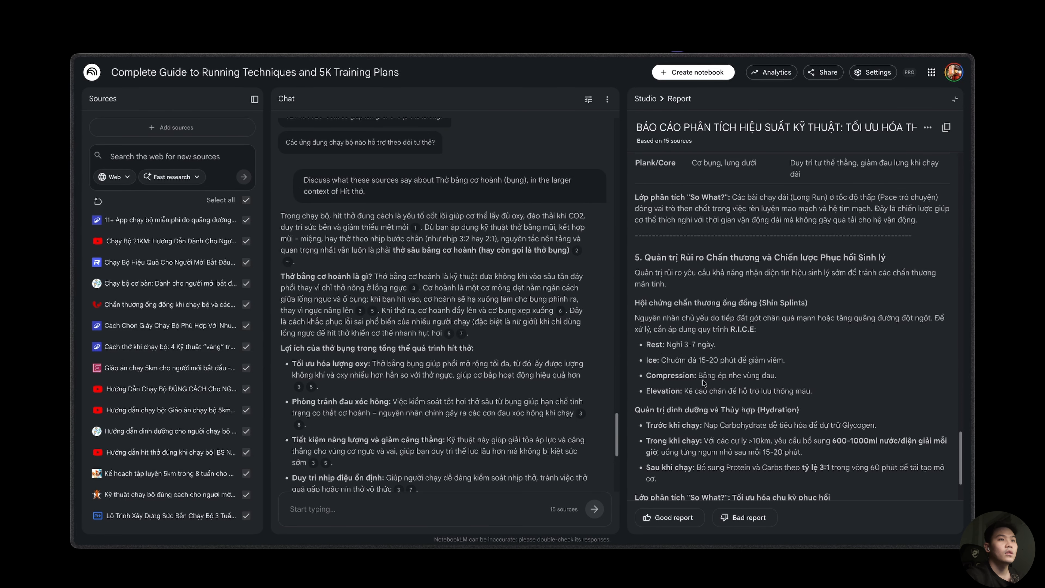
scroll(702, 380, up, 10)
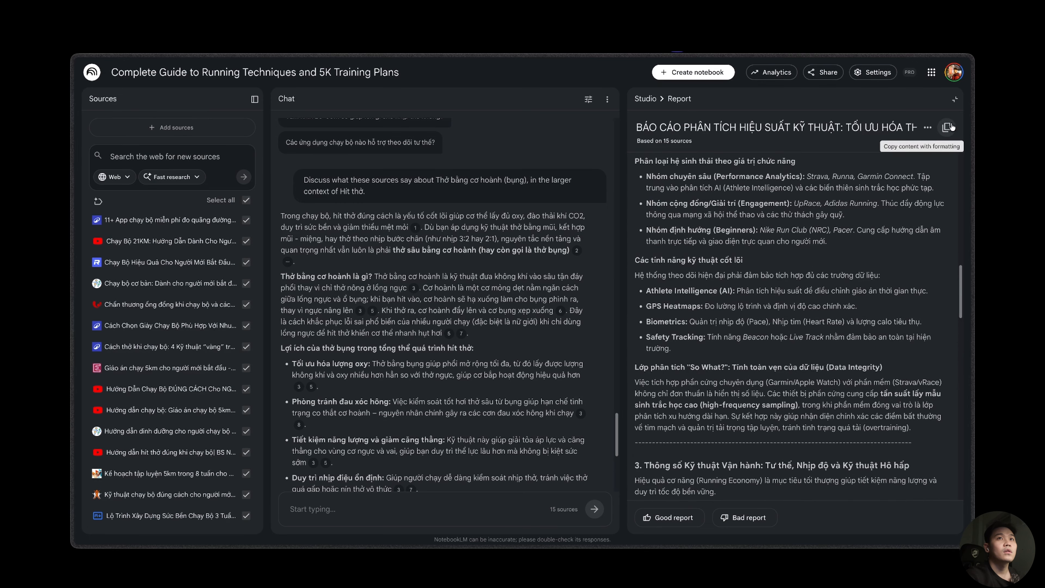
Inspect the custom prompt used for the technical performance report and return to the Studio overview
scroll(946, 165, up, 5)
click(927, 128)
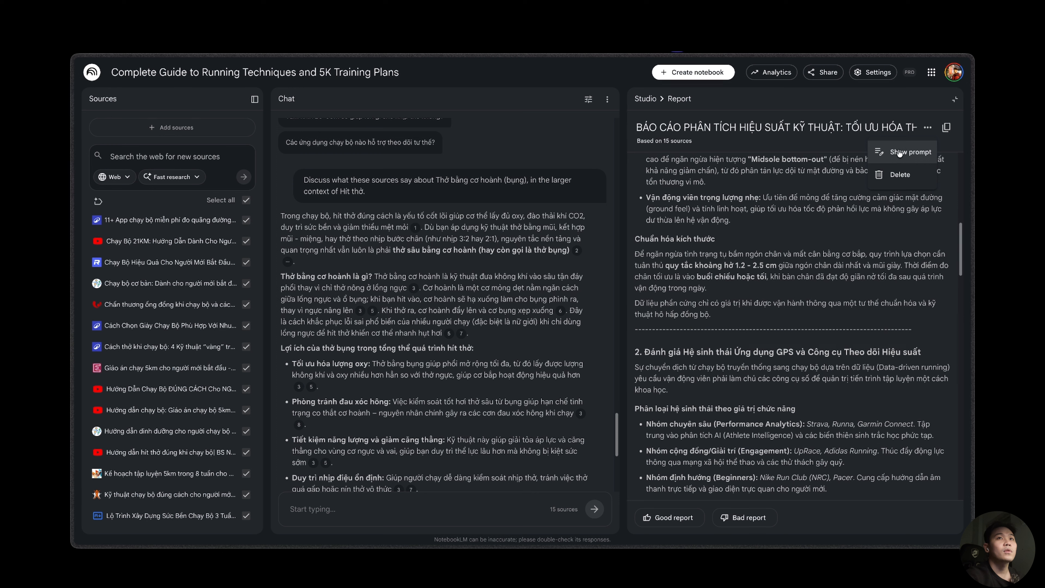
click(909, 152)
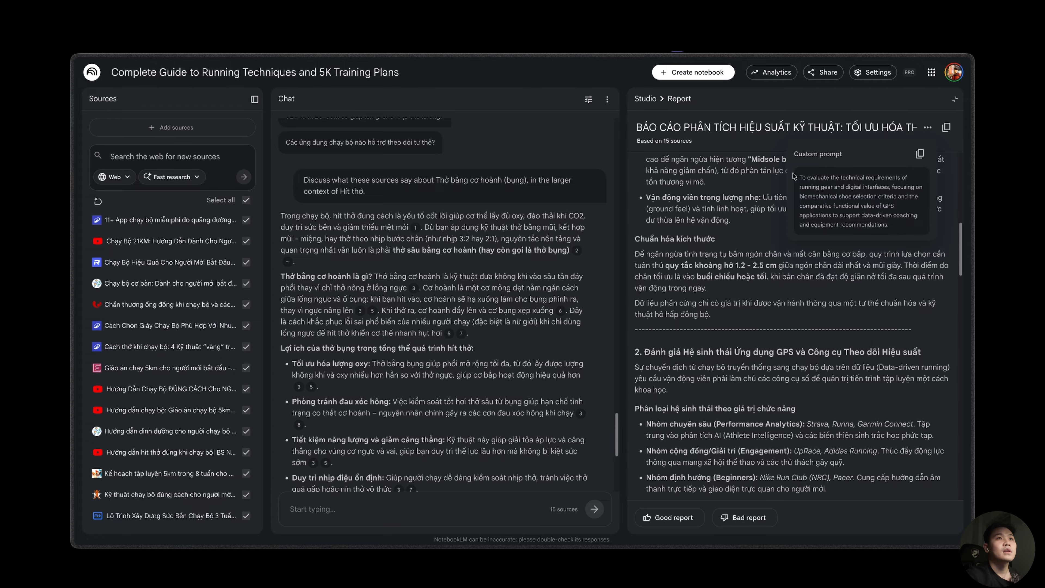
drag(802, 176, 901, 177)
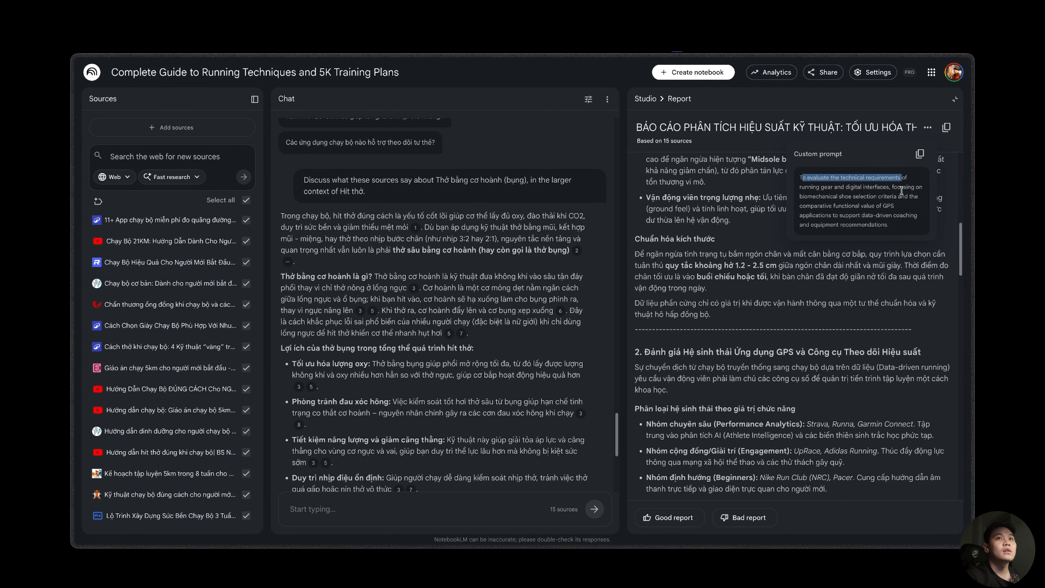
scroll(794, 329, up, 10)
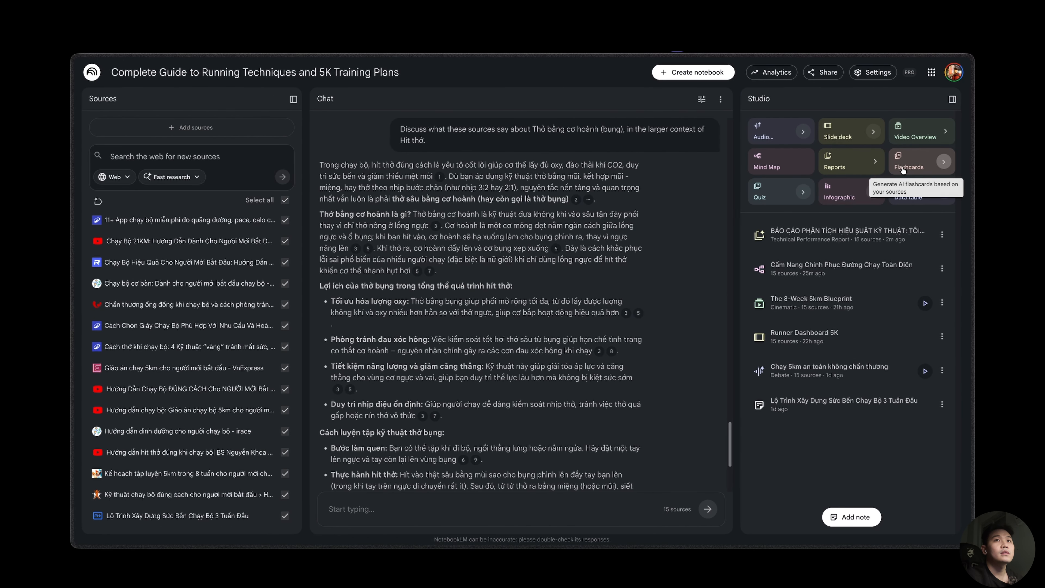
Generate flashcards from the sources with the Standard number of cards, Medium difficulty and no specified topic
click(944, 162)
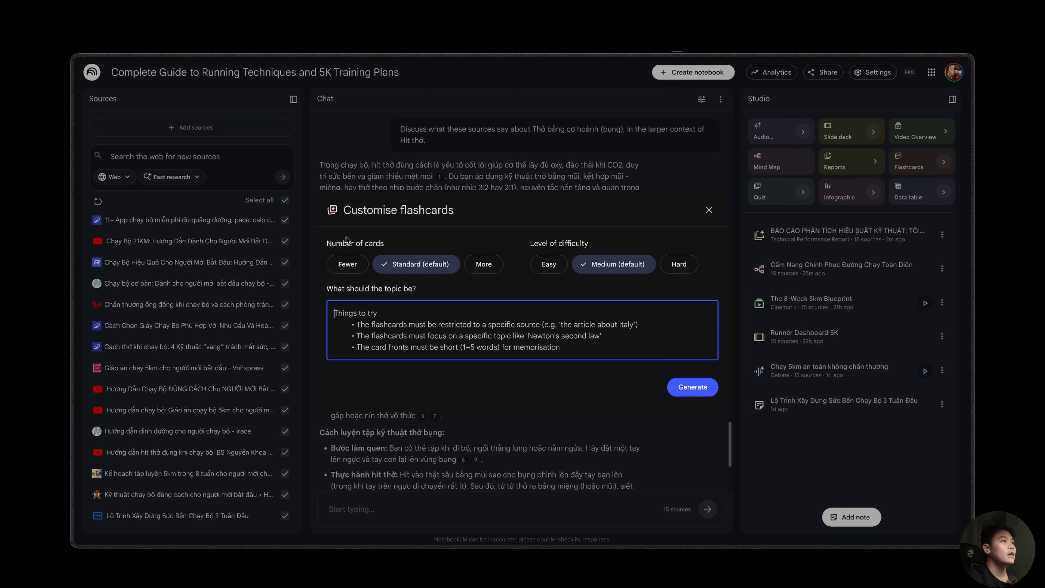
click(349, 264)
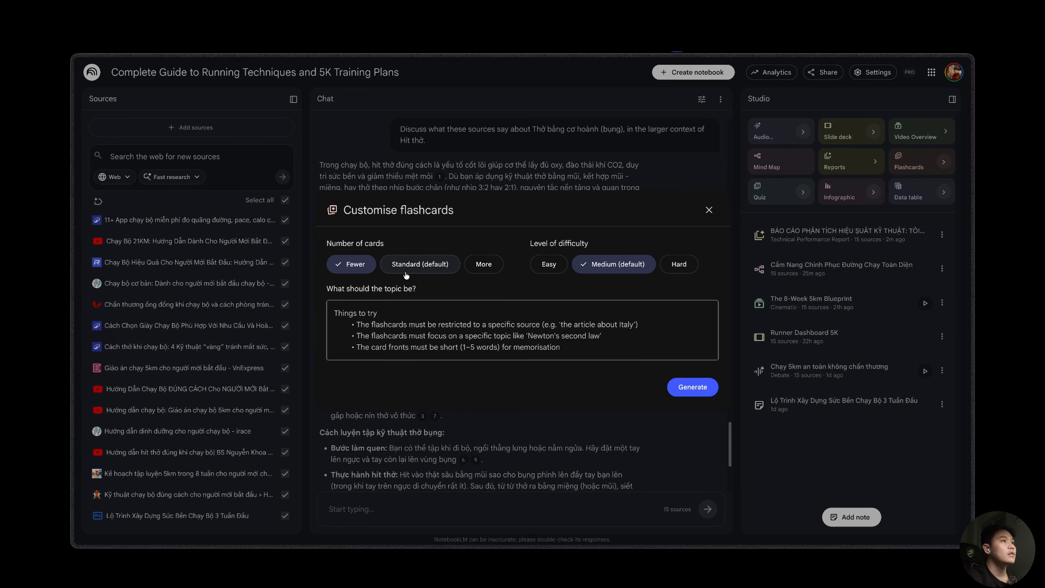
click(419, 267)
click(496, 268)
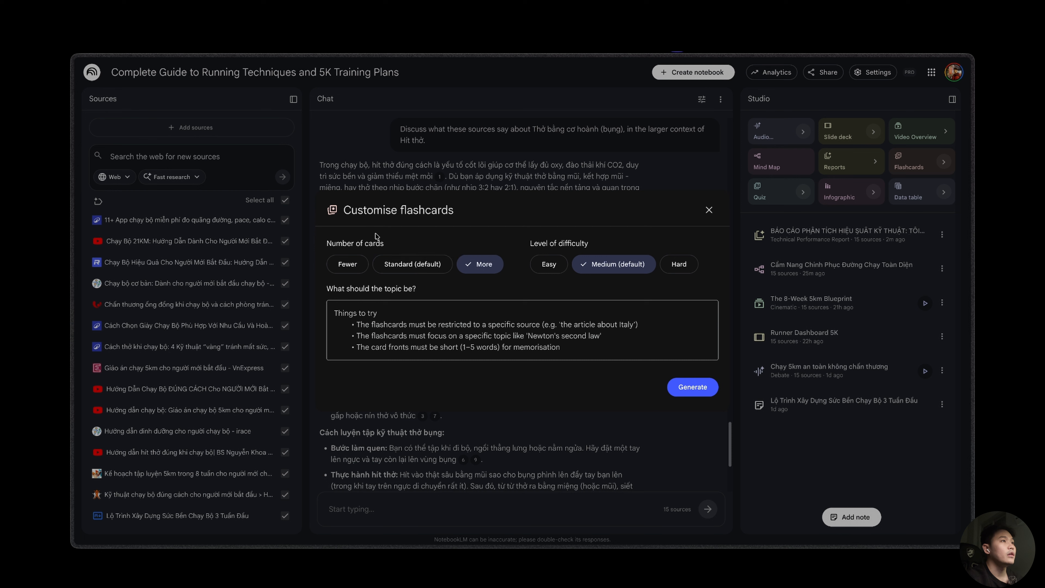
click(414, 264)
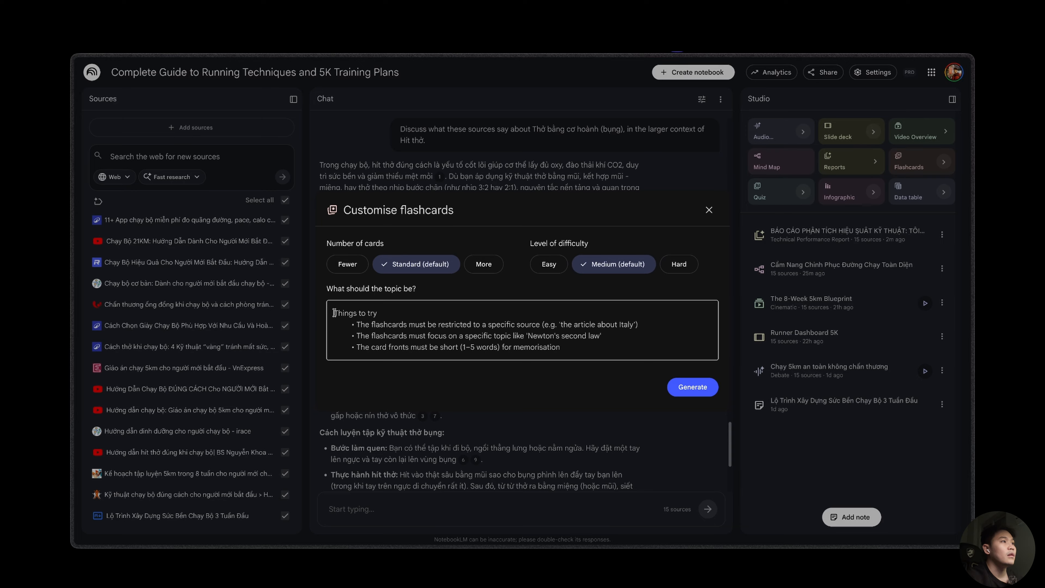
click(389, 319)
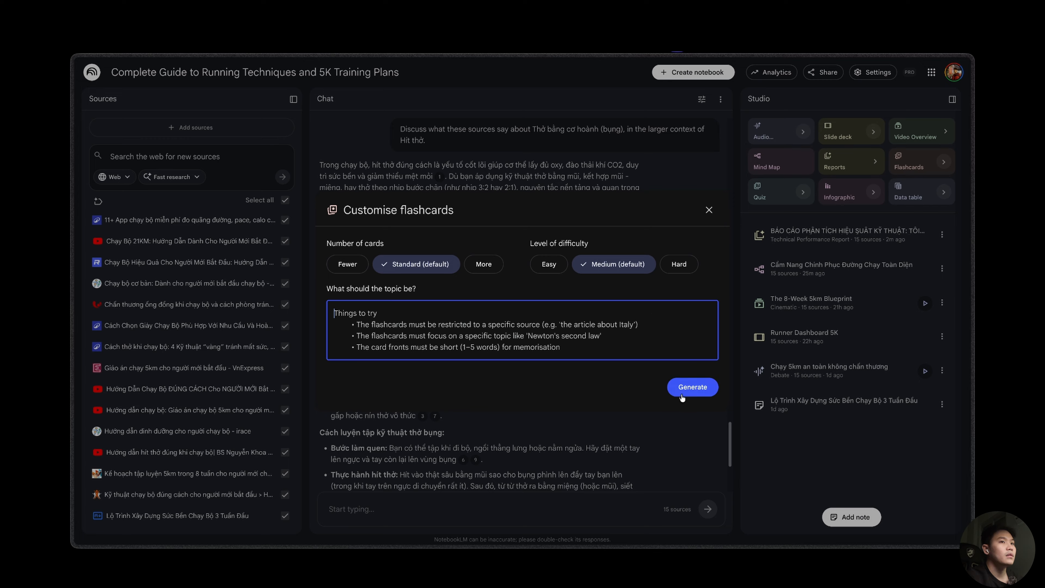
click(695, 391)
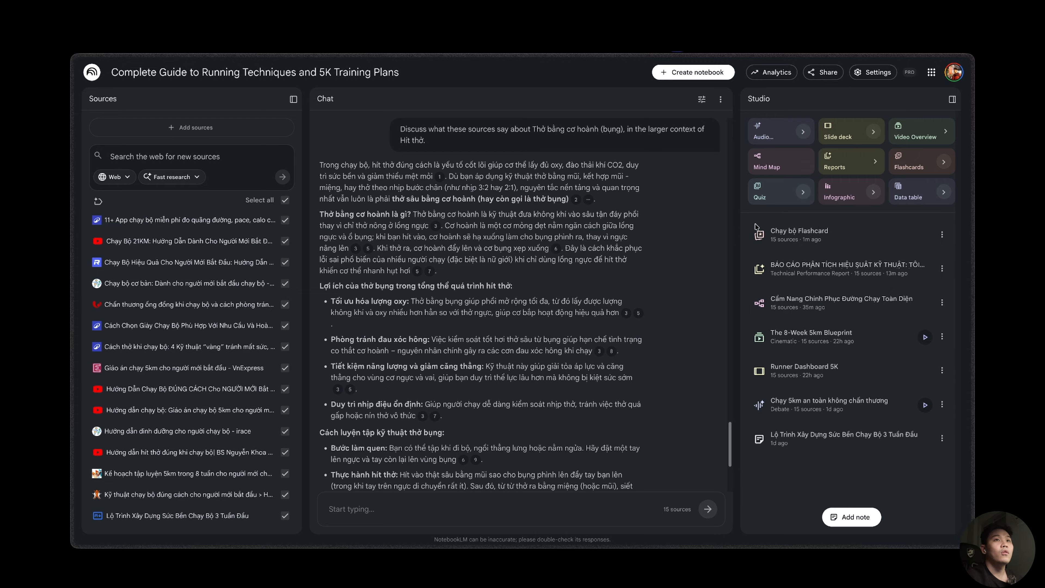
Open the Chạy bộ Flashcard deck and flip its first card between question and answer
click(800, 233)
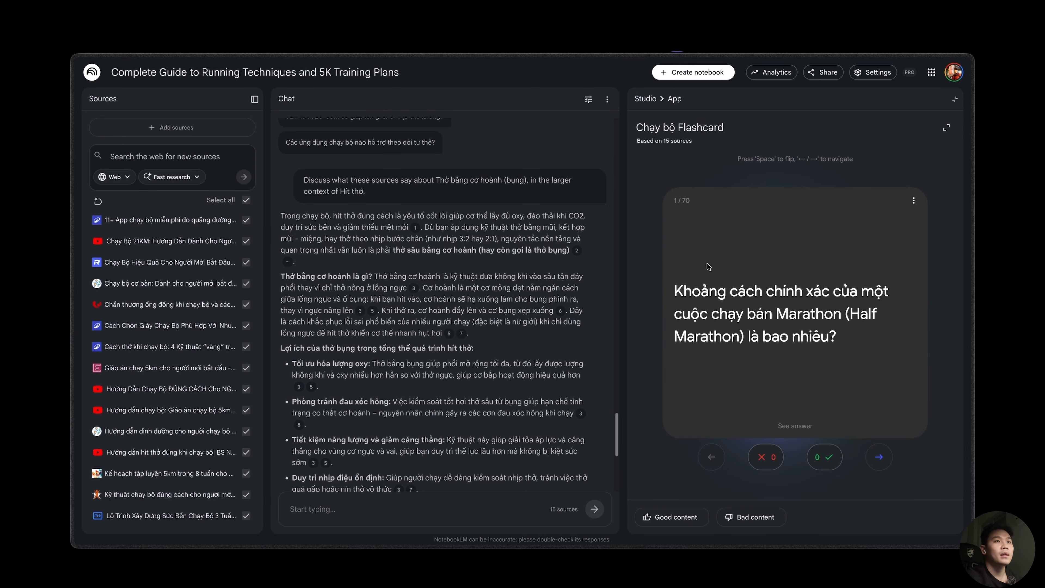
click(759, 314)
click(792, 305)
click(811, 315)
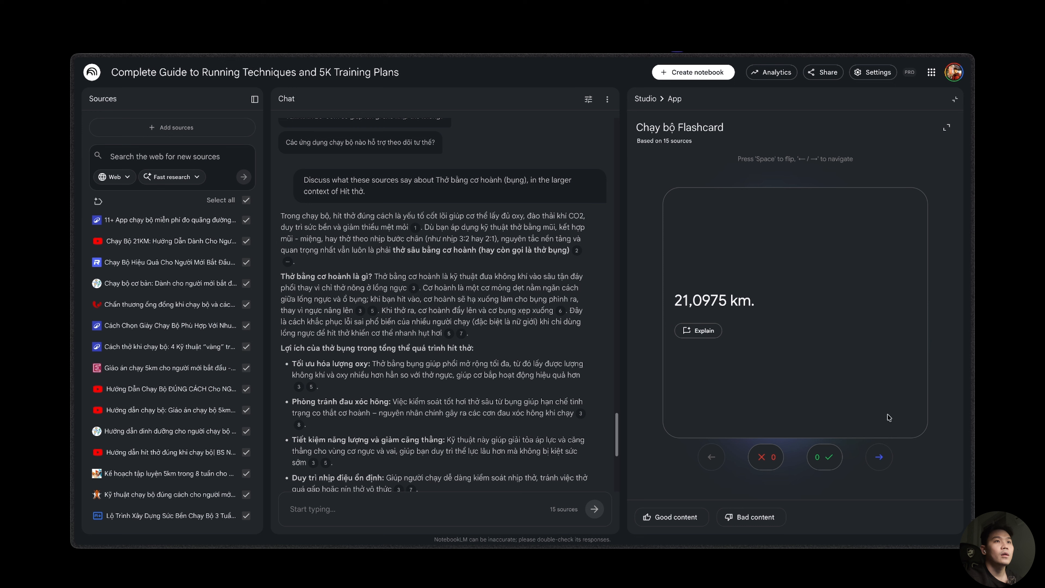
click(747, 293)
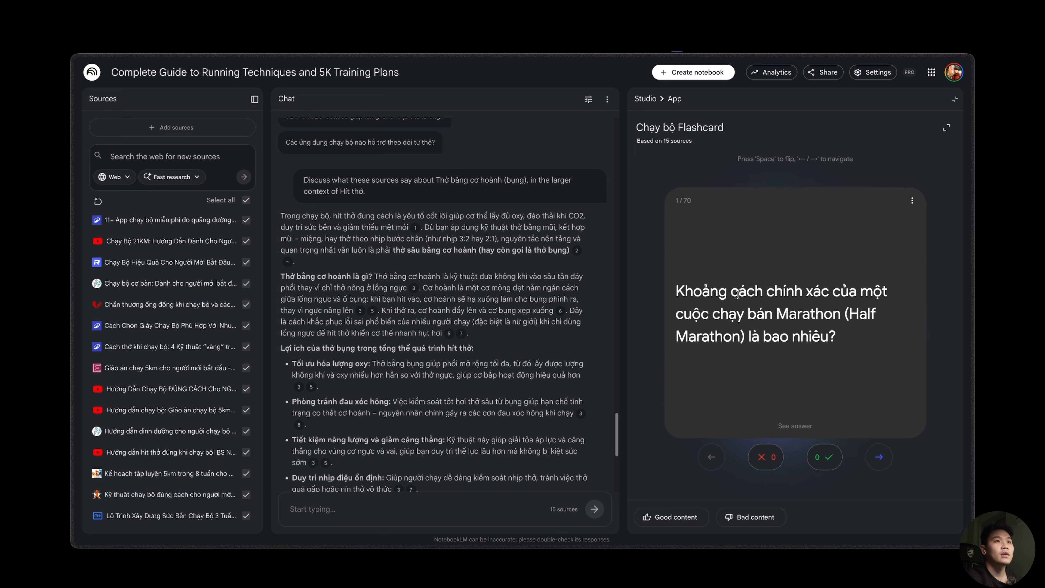
click(740, 304)
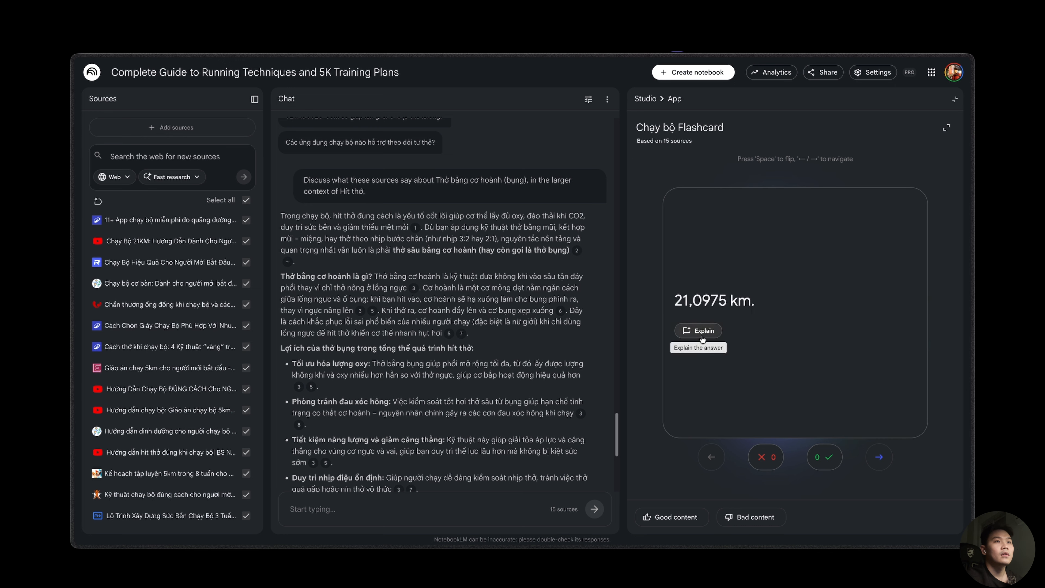
Advance to the second flashcard about Strava's safety feature, reveal its answer and request an explanation of it in the chat
click(869, 453)
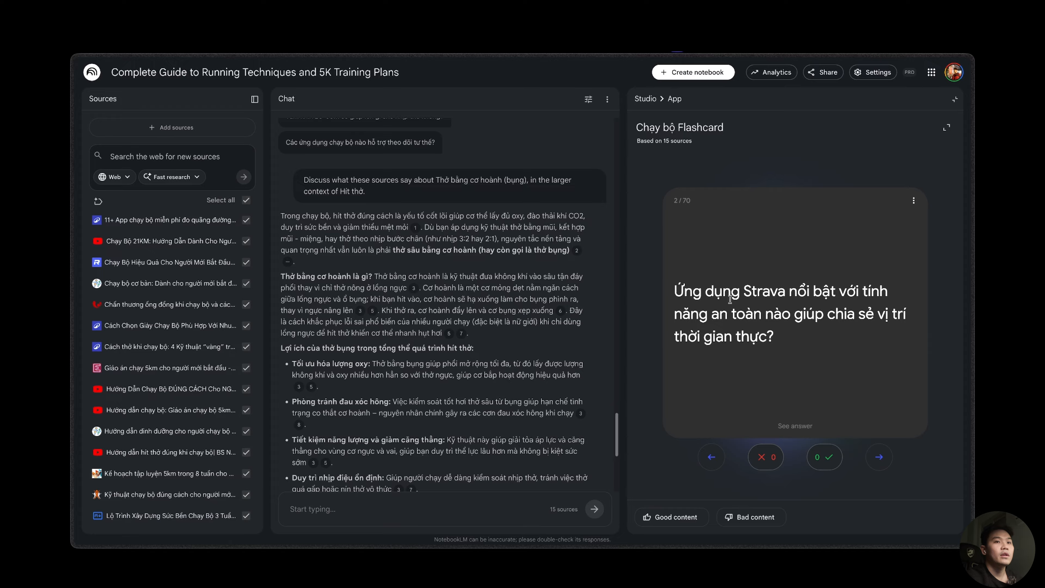
click(755, 273)
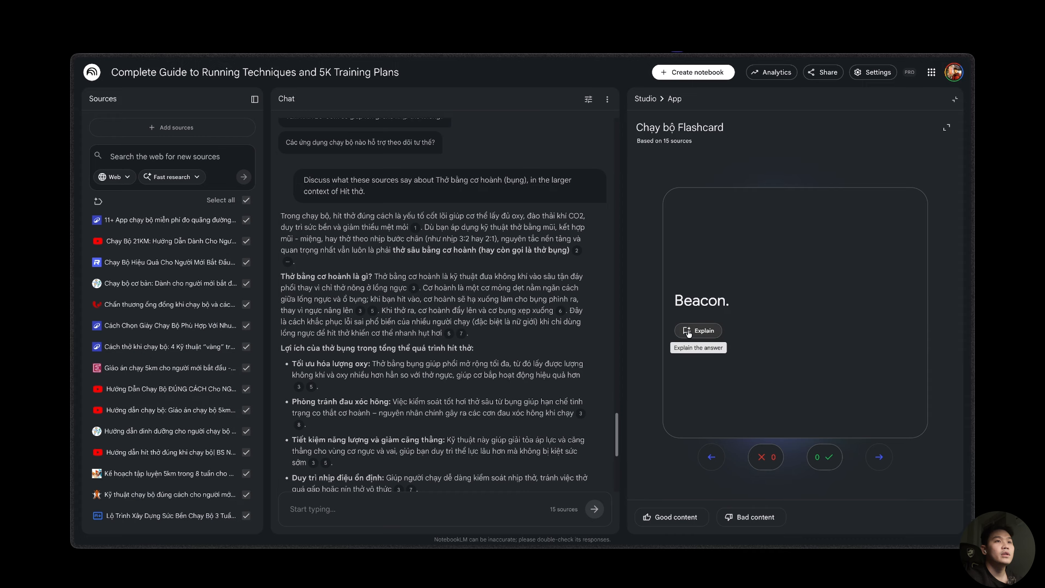
click(705, 333)
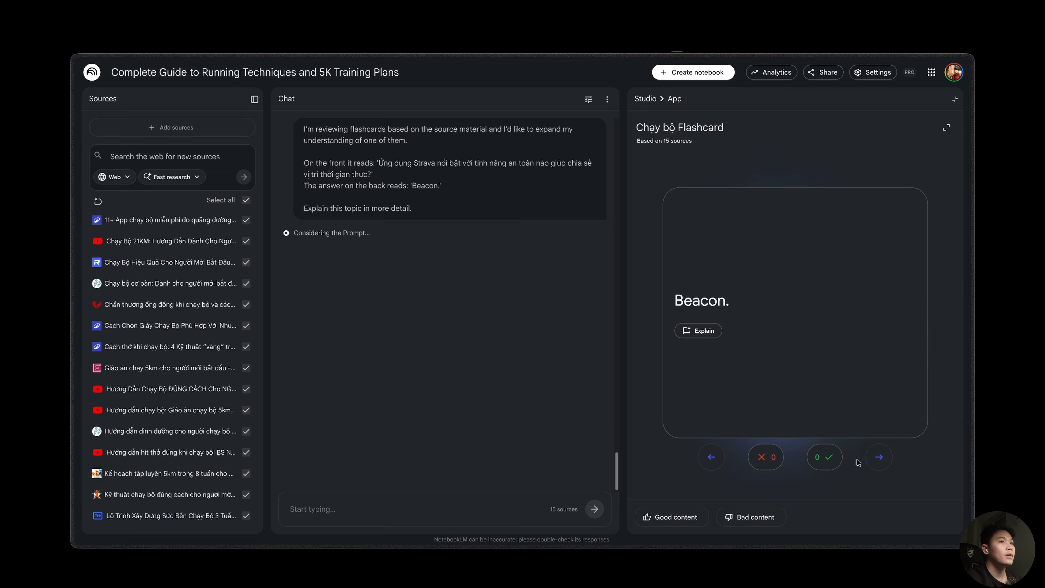
Flip through the flashcards up to the fifth one, and check the chat's explanation of the Strava card
click(878, 458)
click(723, 285)
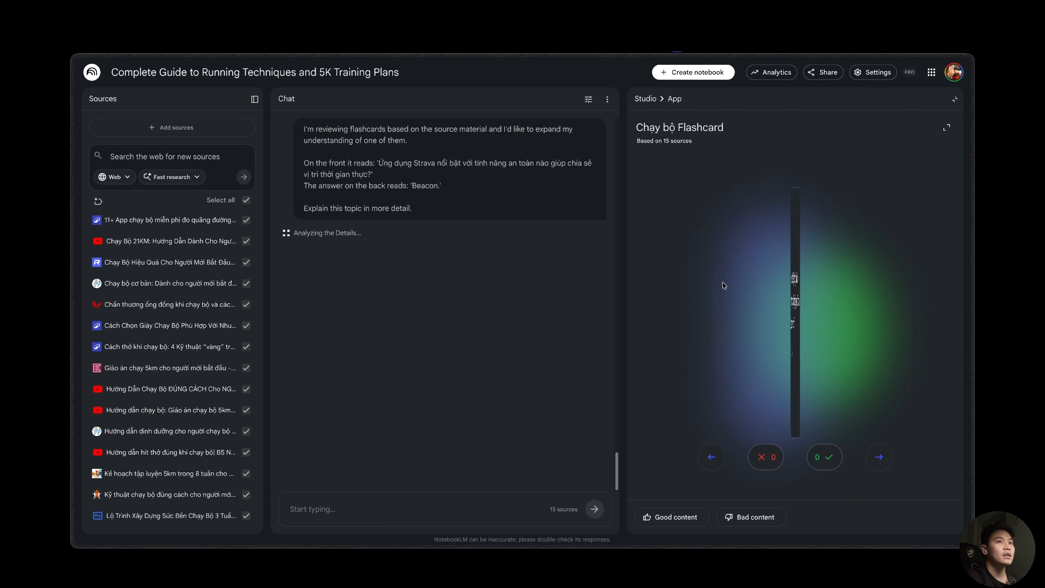
click(877, 456)
click(787, 360)
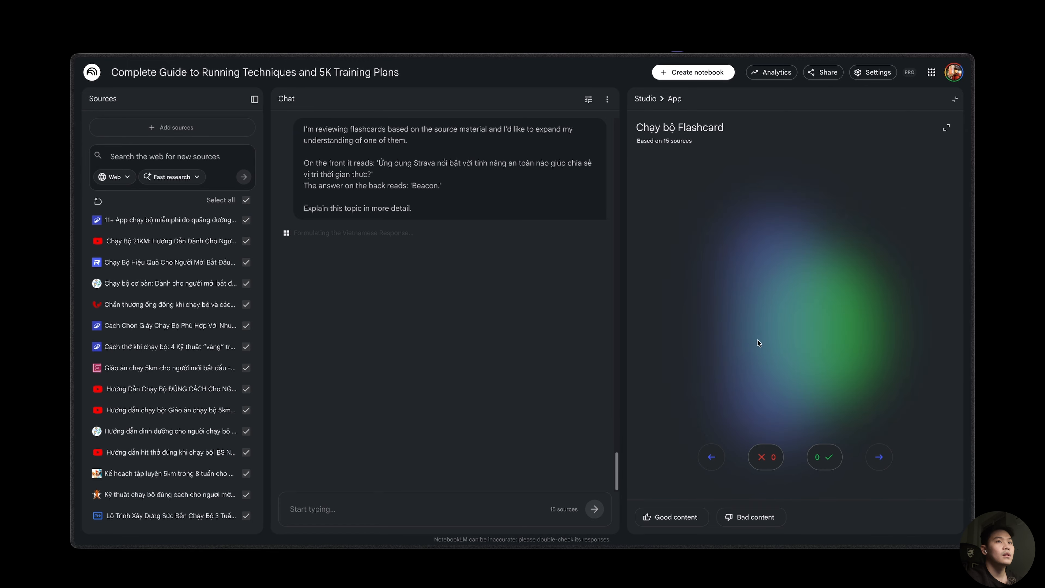
click(787, 360)
click(888, 456)
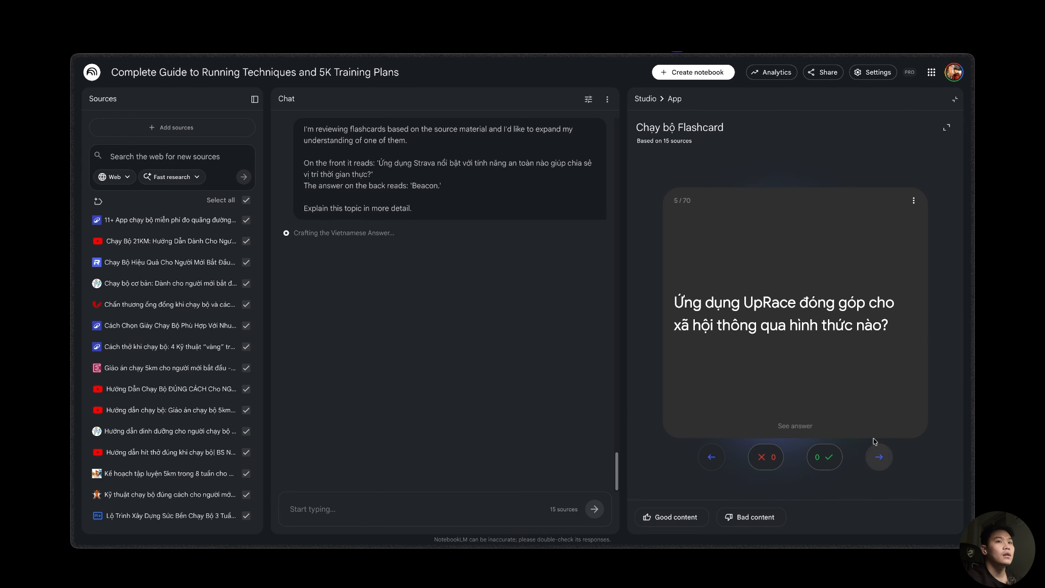
click(782, 353)
click(781, 353)
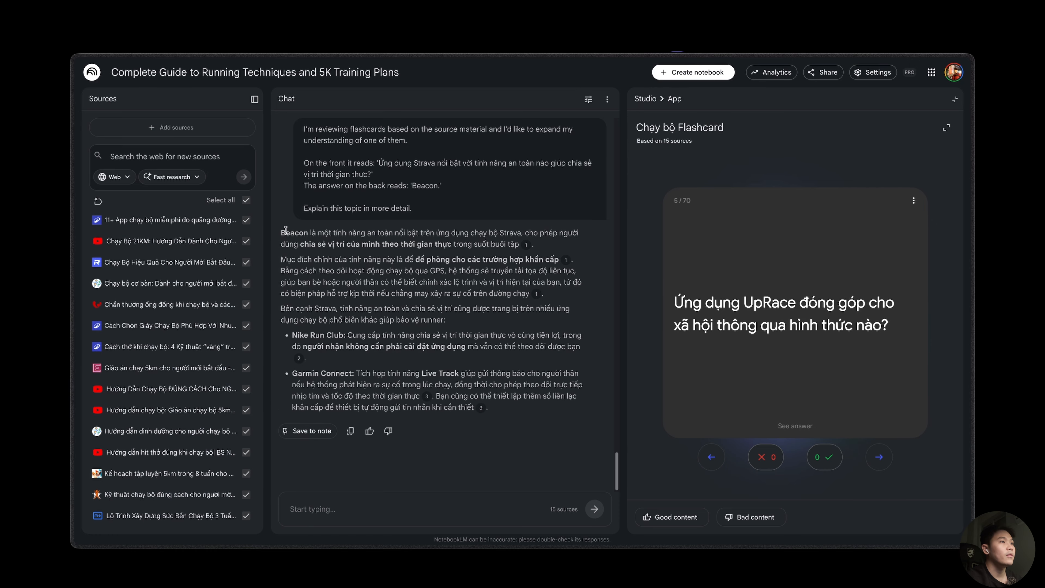
scroll(492, 345, up, 2)
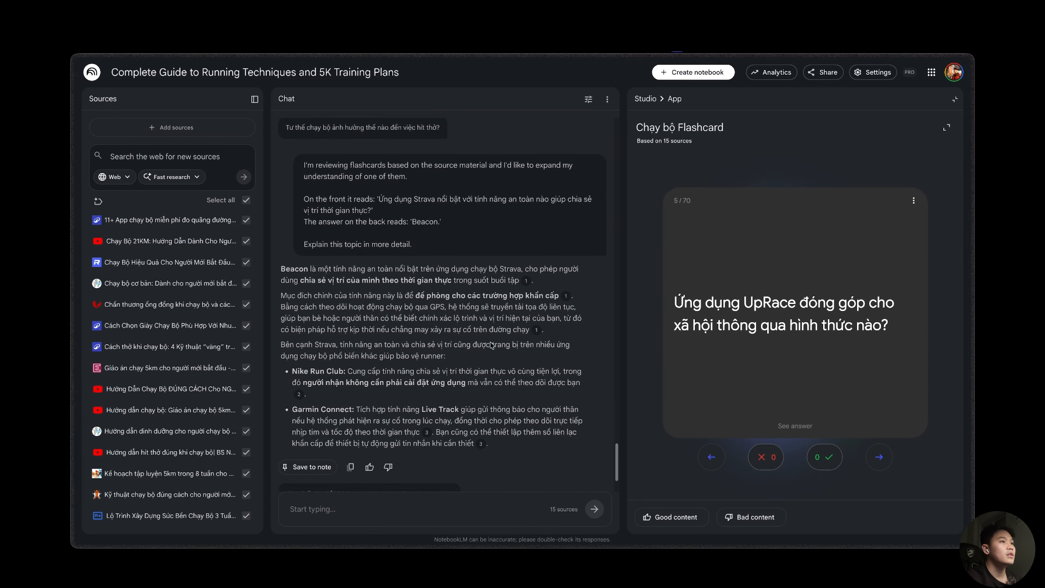
Close the flashcards and generate a quiz with the Standard number of questions, Medium difficulty and no specified topic
scroll(491, 345, down, 3)
click(954, 99)
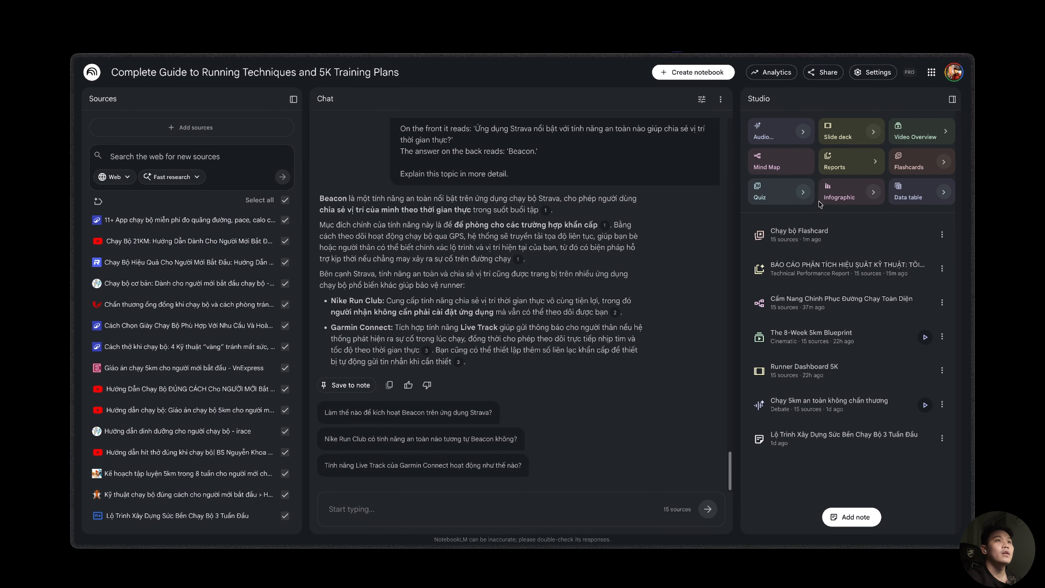
click(802, 192)
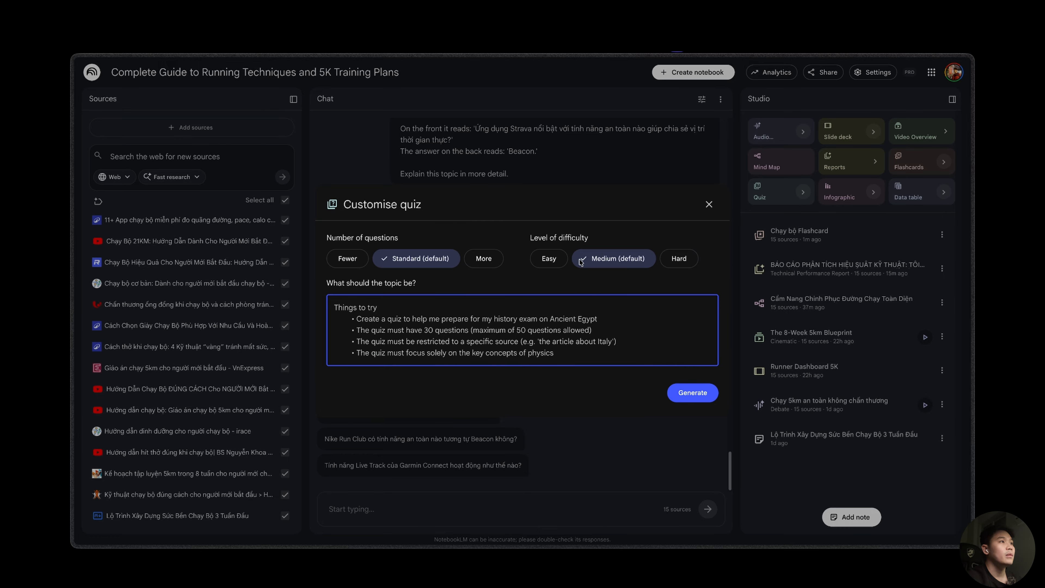
click(419, 260)
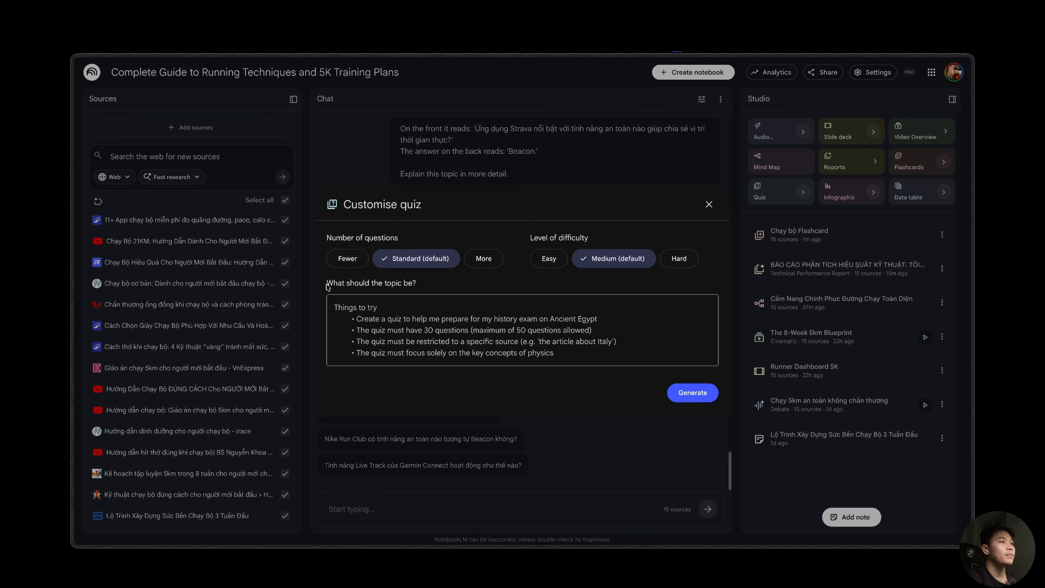
click(348, 313)
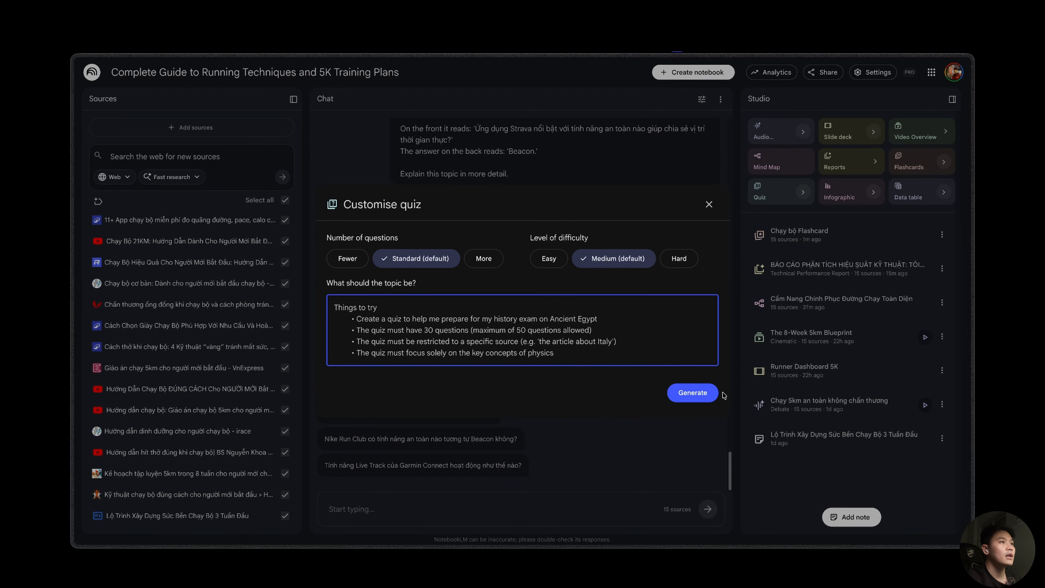
click(696, 394)
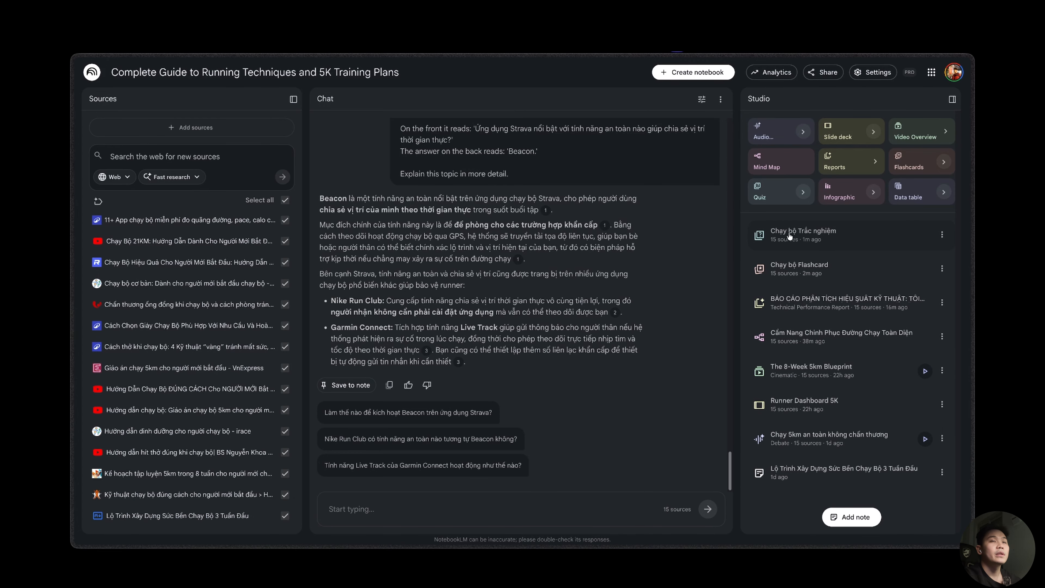
Open the Chạy bộ Trắc nghiệm quiz and highlight the text of its first question
click(798, 234)
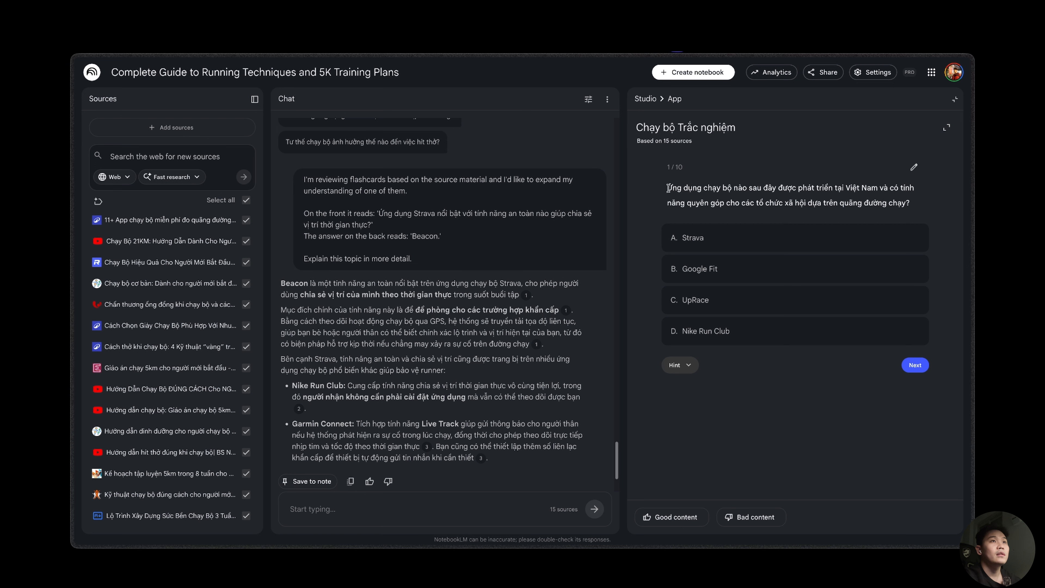
drag(668, 188, 917, 204)
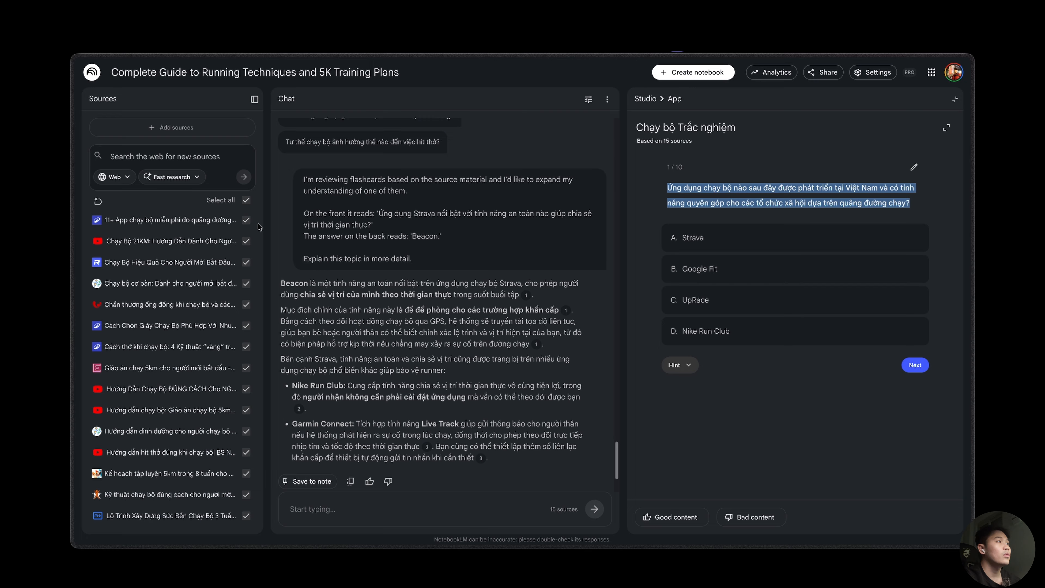
click(246, 200)
click(246, 221)
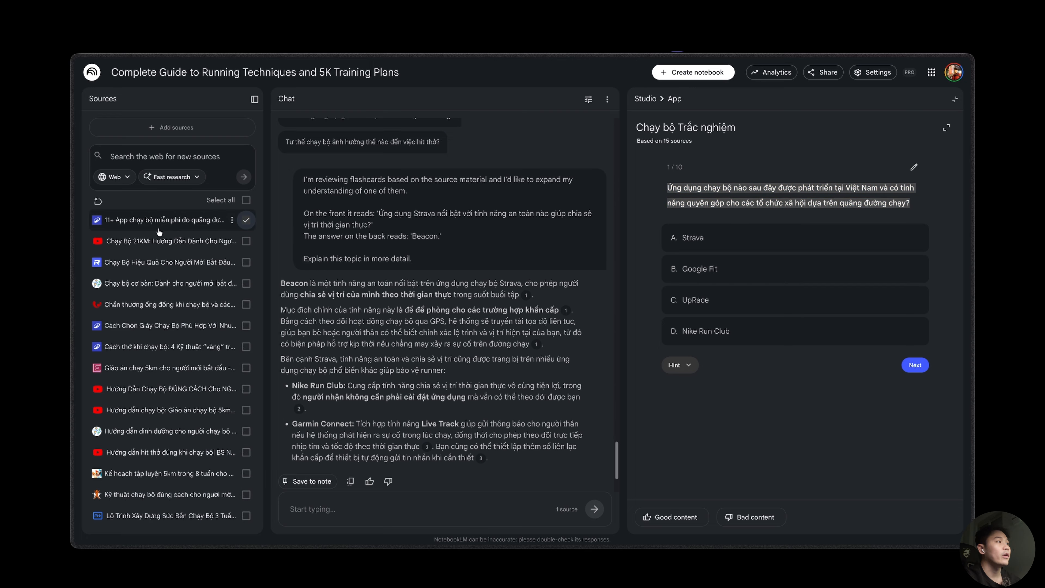
click(246, 199)
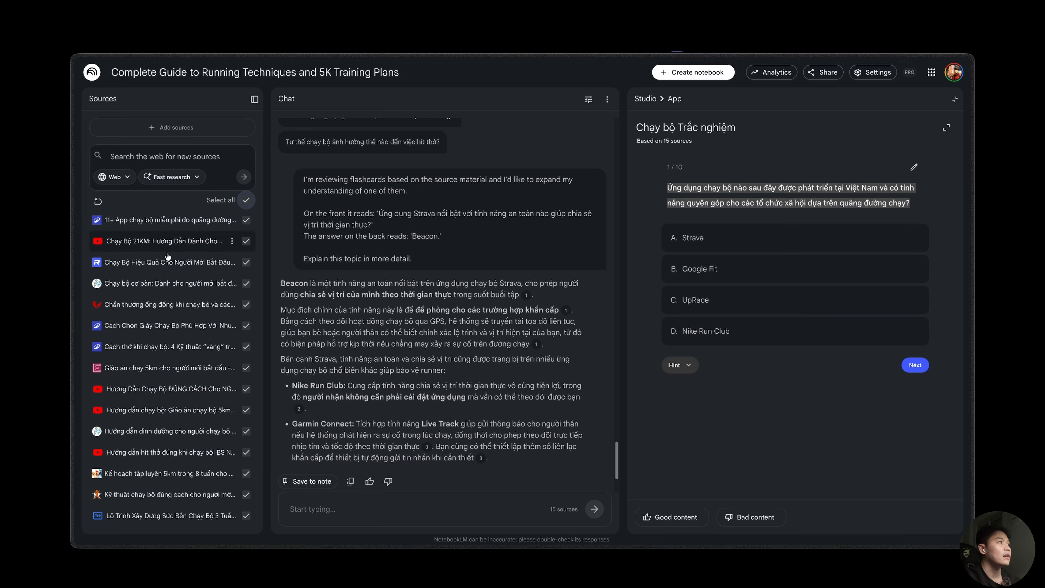
Answer the first quiz question with Strava, review the feedback on each option and request an explanation in the chat
click(707, 236)
scroll(693, 356, down, 1)
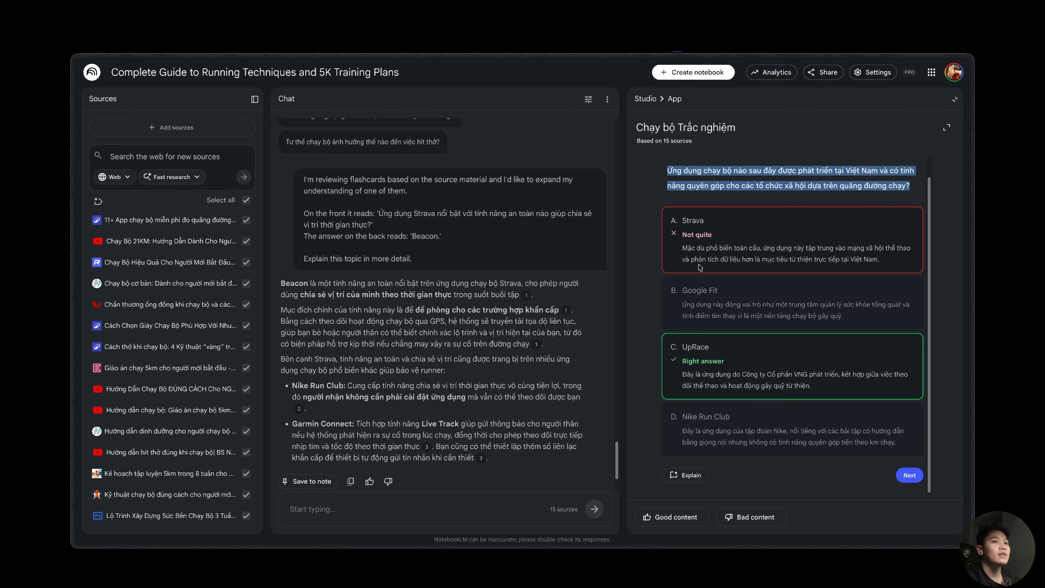
scroll(696, 256, up, 1)
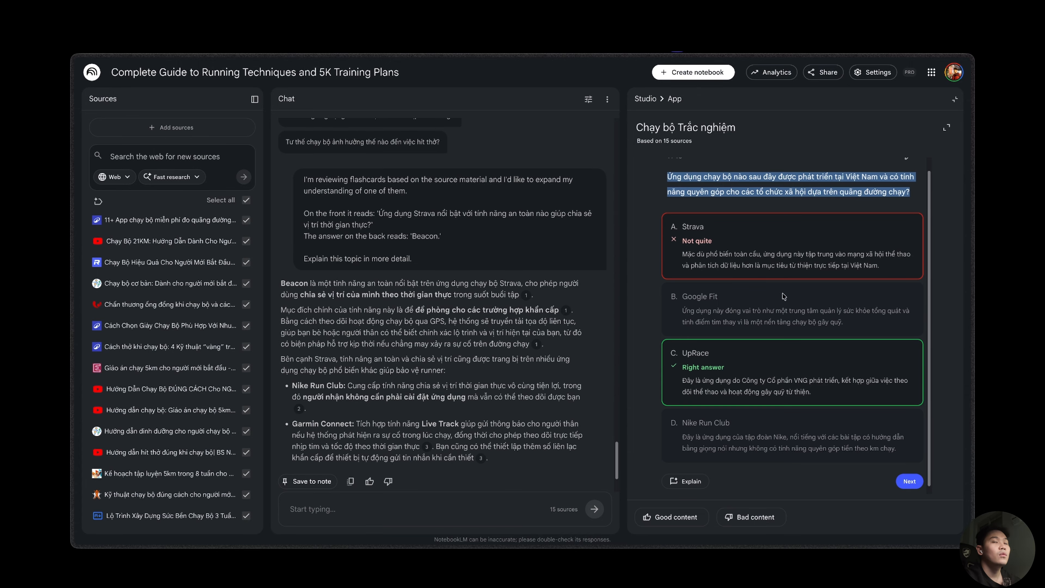
scroll(782, 296, down, 1)
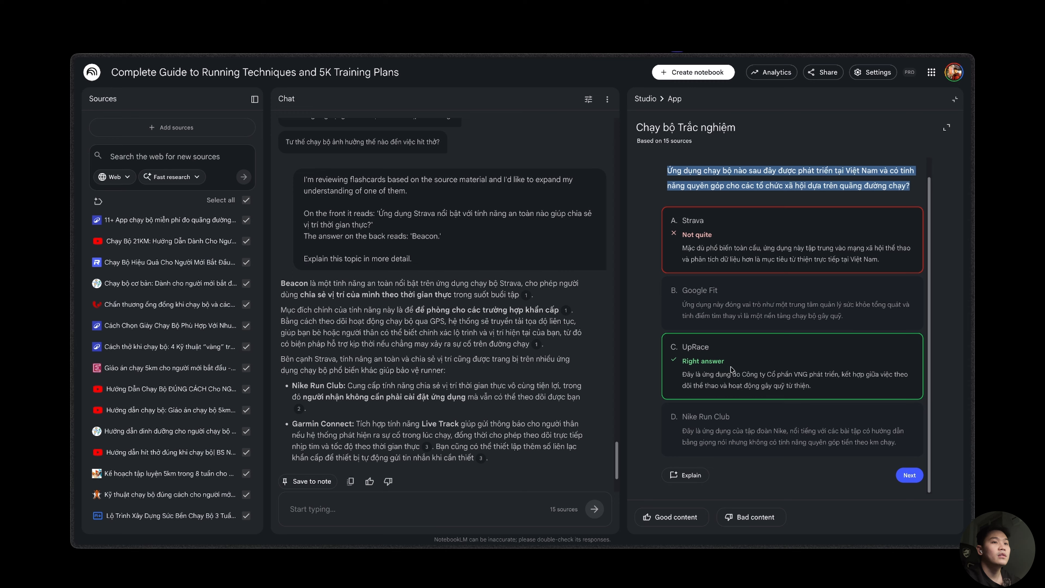
click(685, 480)
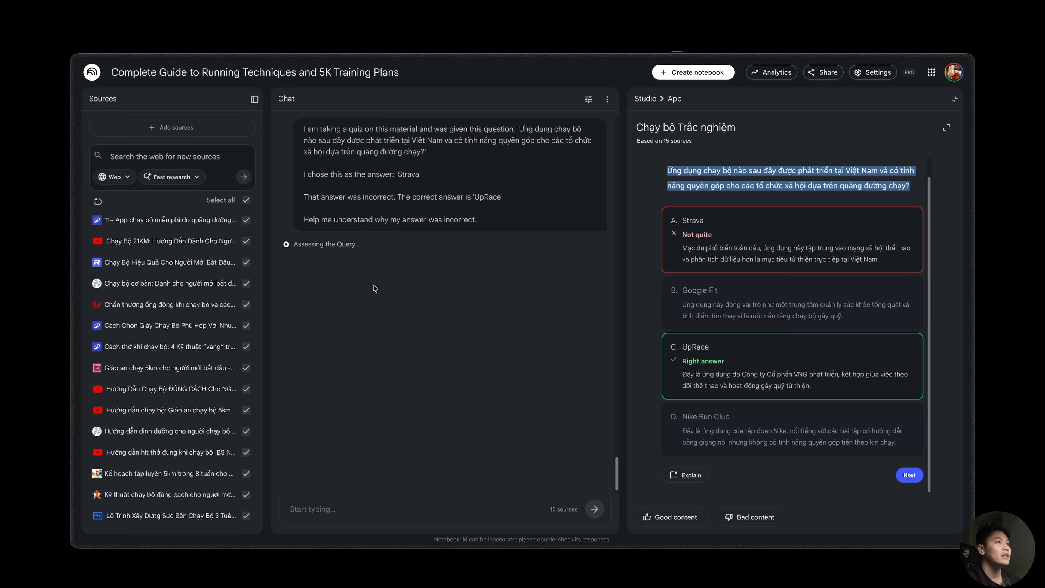
Advance to the second quiz question, answer it with "Giúp cơ vai và ngực săn chắc hơn" and review the feedback
click(907, 476)
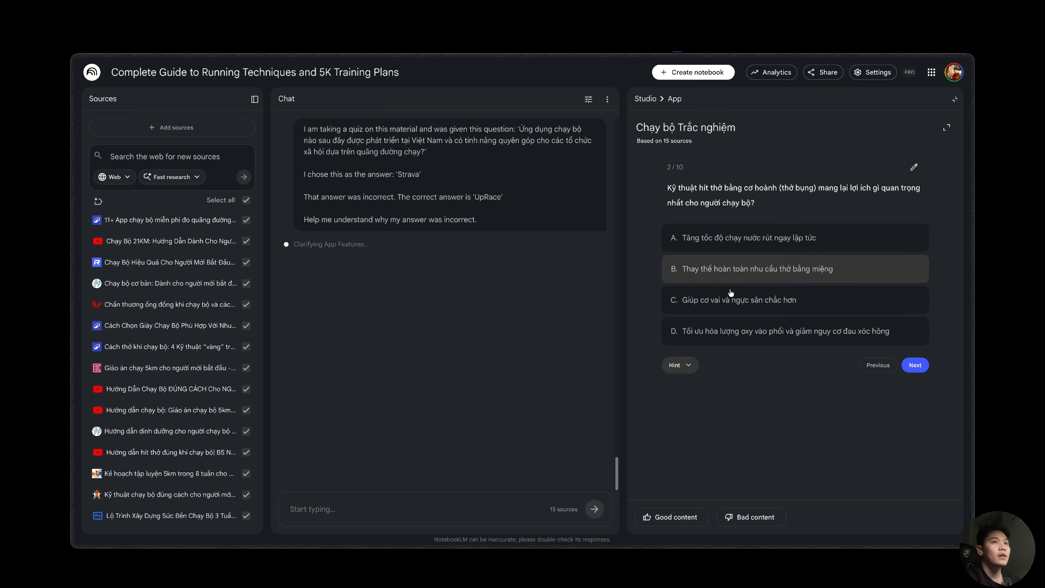
click(740, 299)
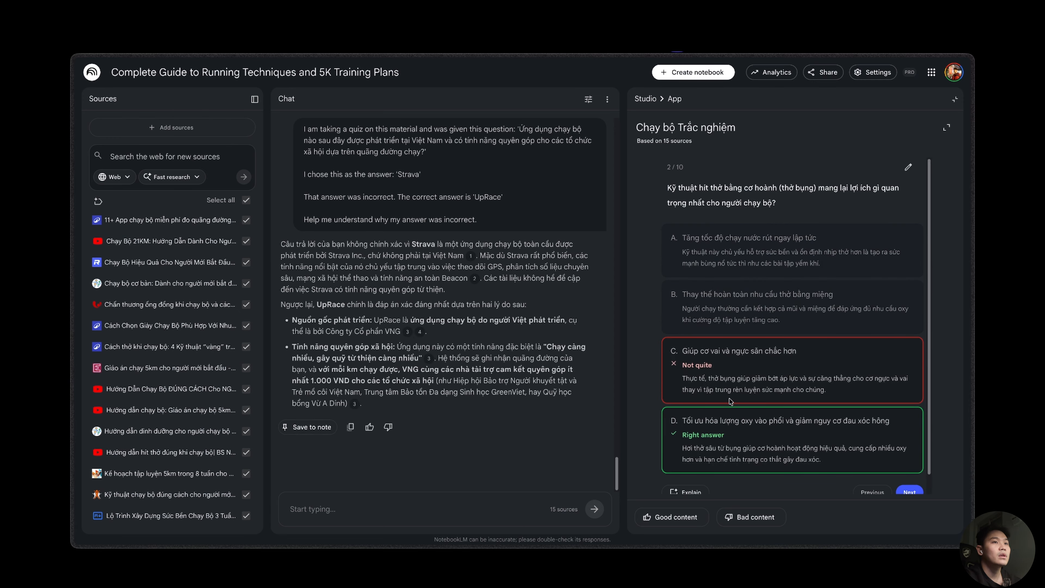
scroll(730, 401, down, 1)
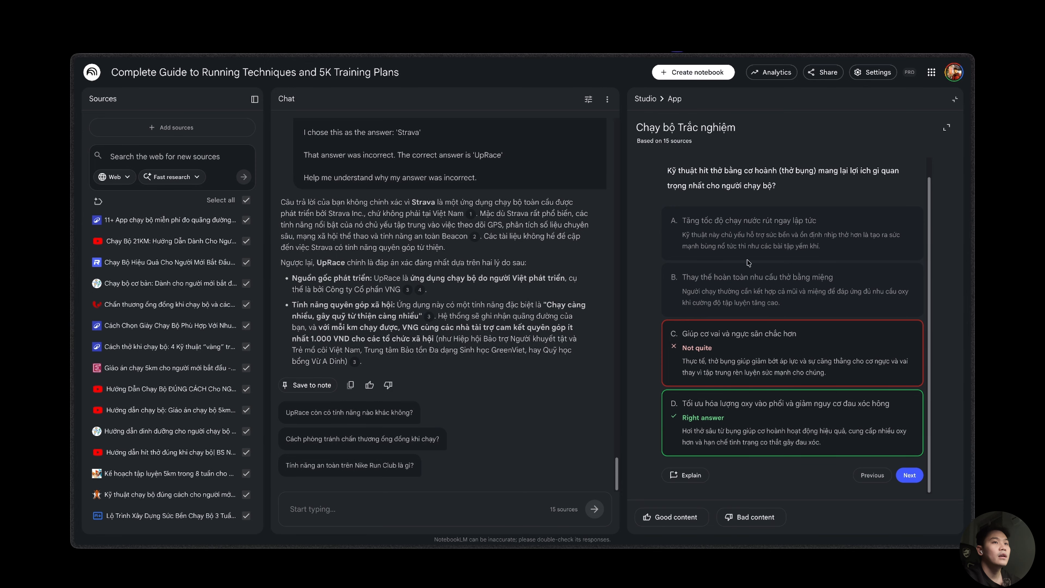
scroll(748, 262, up, 1)
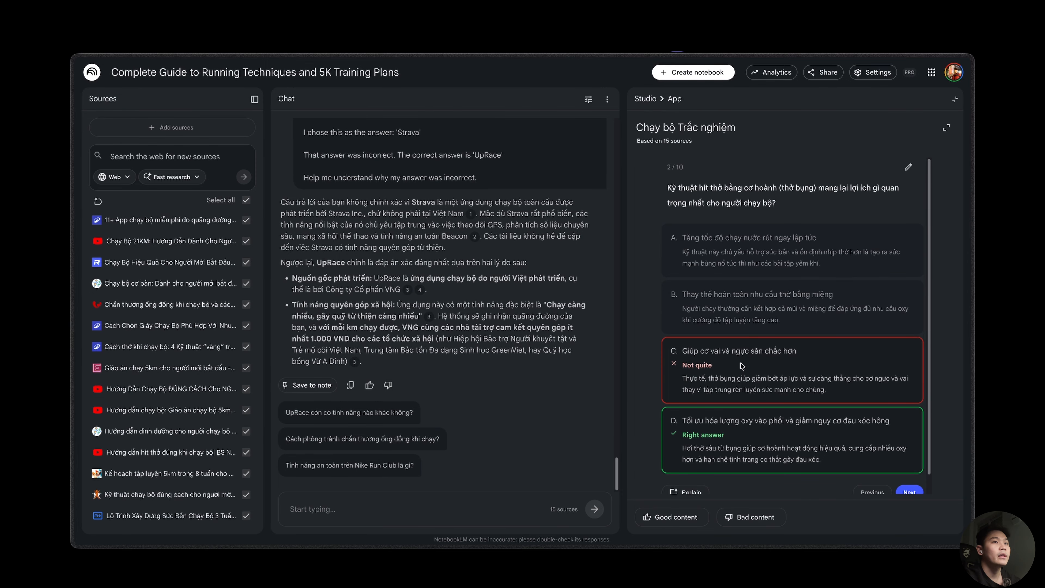
scroll(886, 257, down, 1)
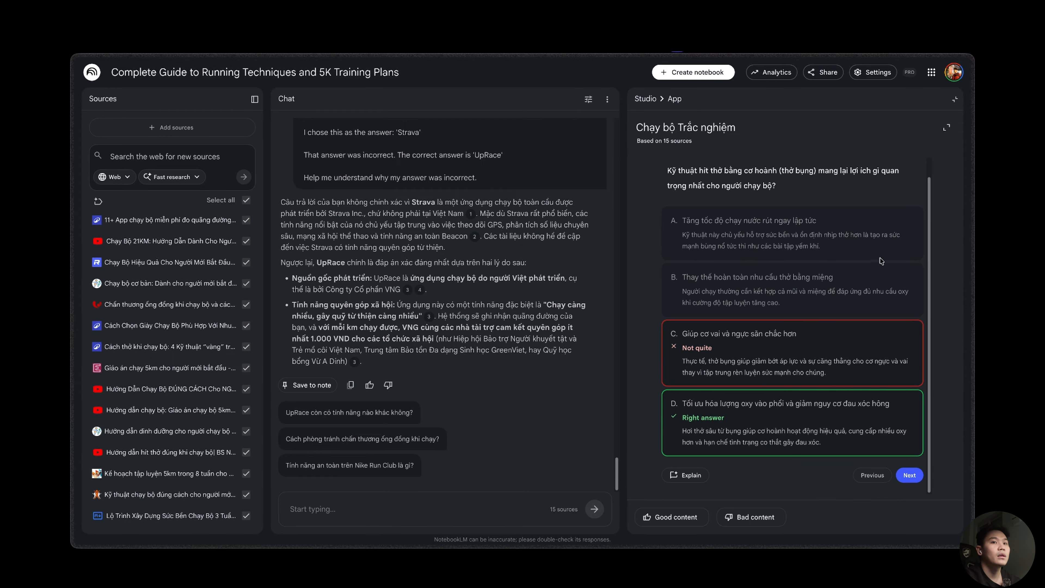
scroll(887, 257, up, 1)
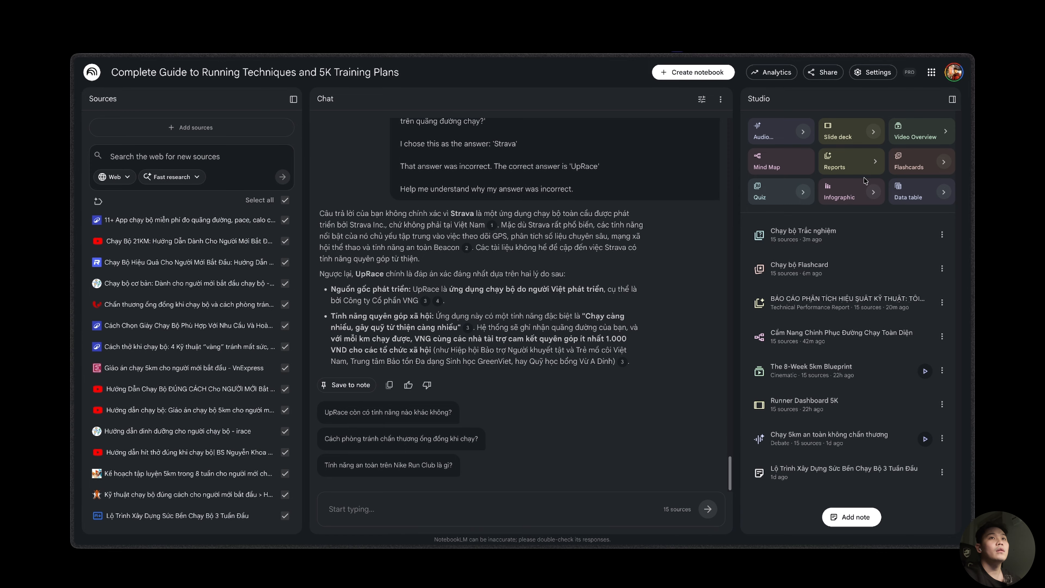
Start customising an infographic, trying the Portrait and Square orientations before returning to Landscape
click(874, 192)
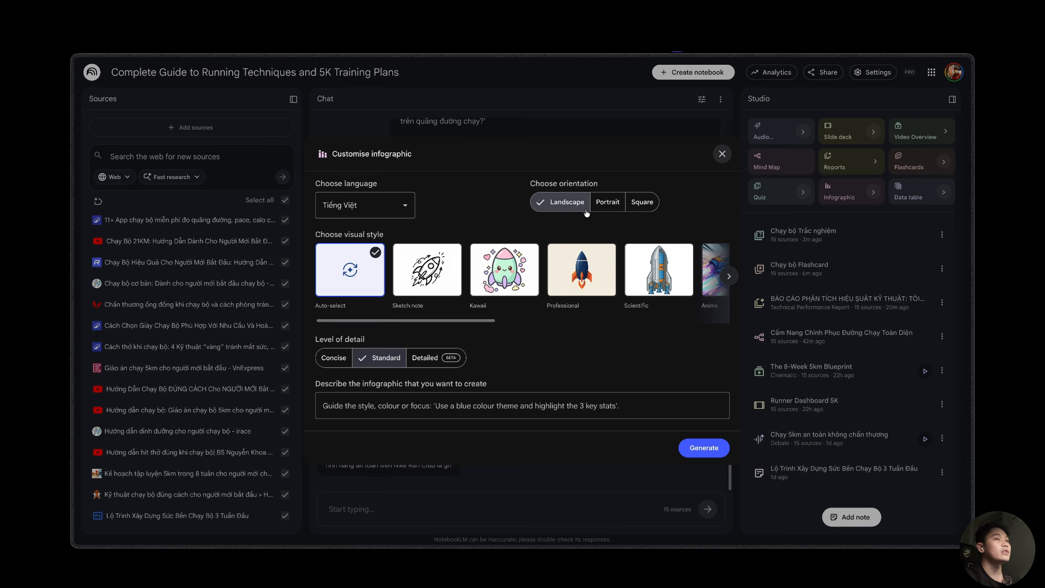
click(608, 214)
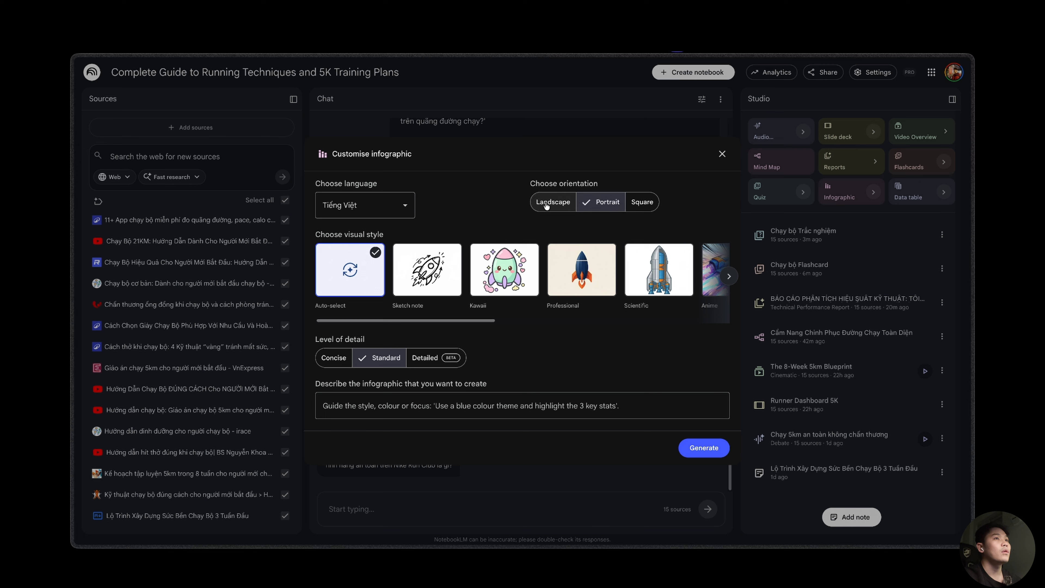
click(649, 203)
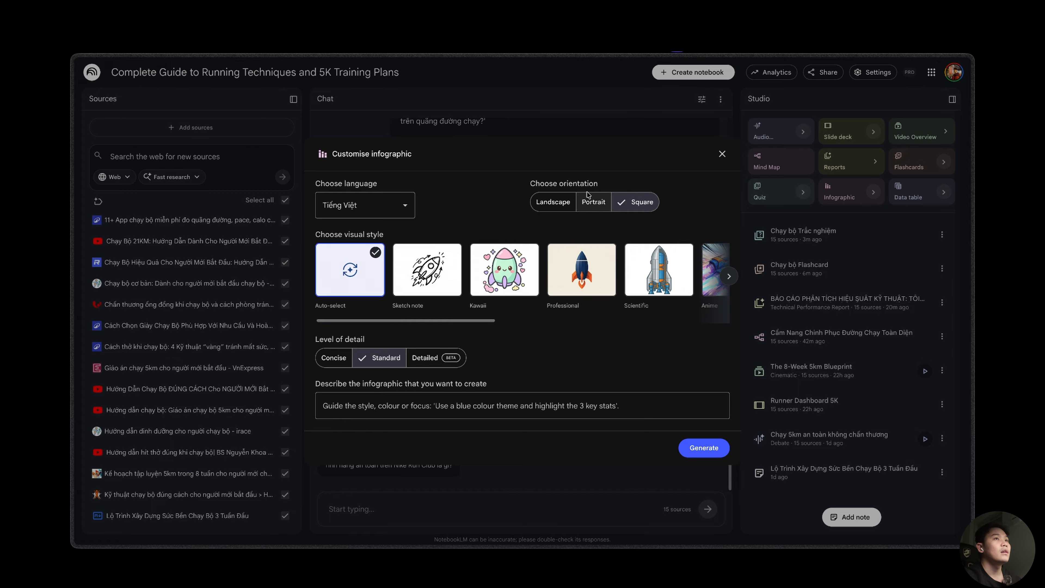
click(561, 206)
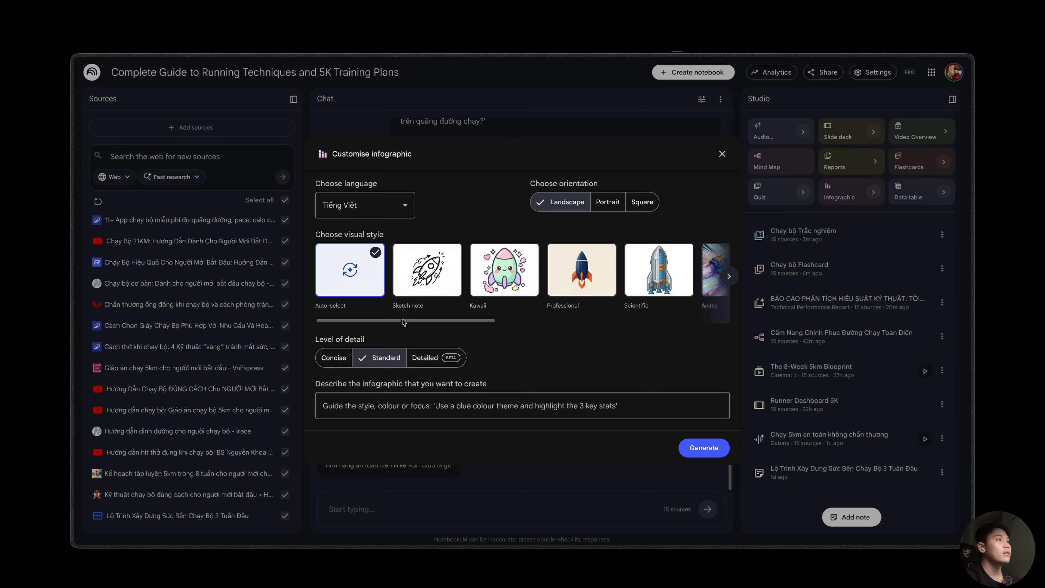
Browse the infographic's visual styles, trying Sketch note, Kawaii and Anime, and choose Professional
drag(427, 321, 362, 326)
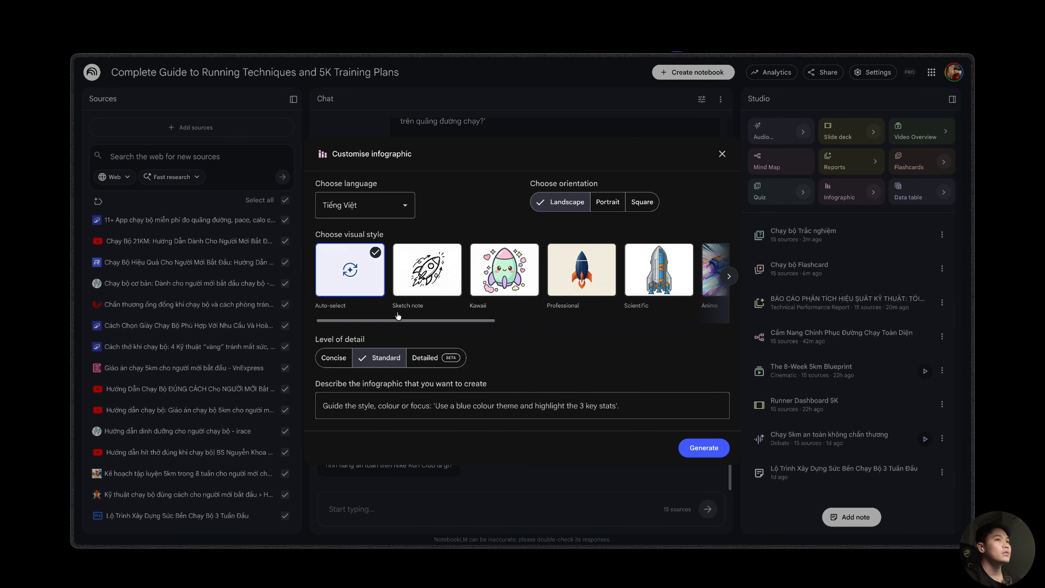
mouse_move(418, 322)
mouse_down()
mouse_move(431, 324)
mouse_move(423, 322)
mouse_up()
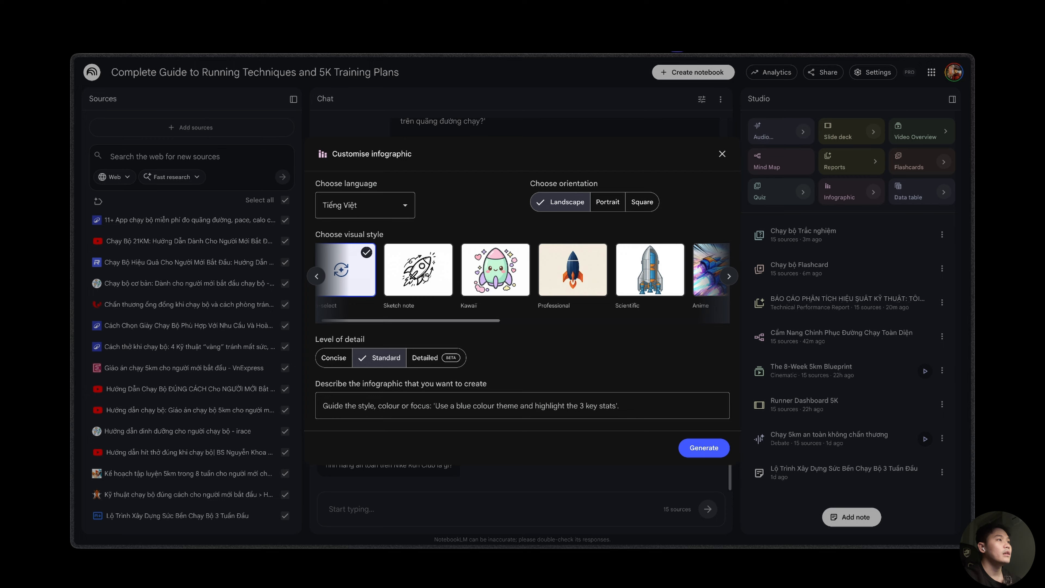
click(421, 278)
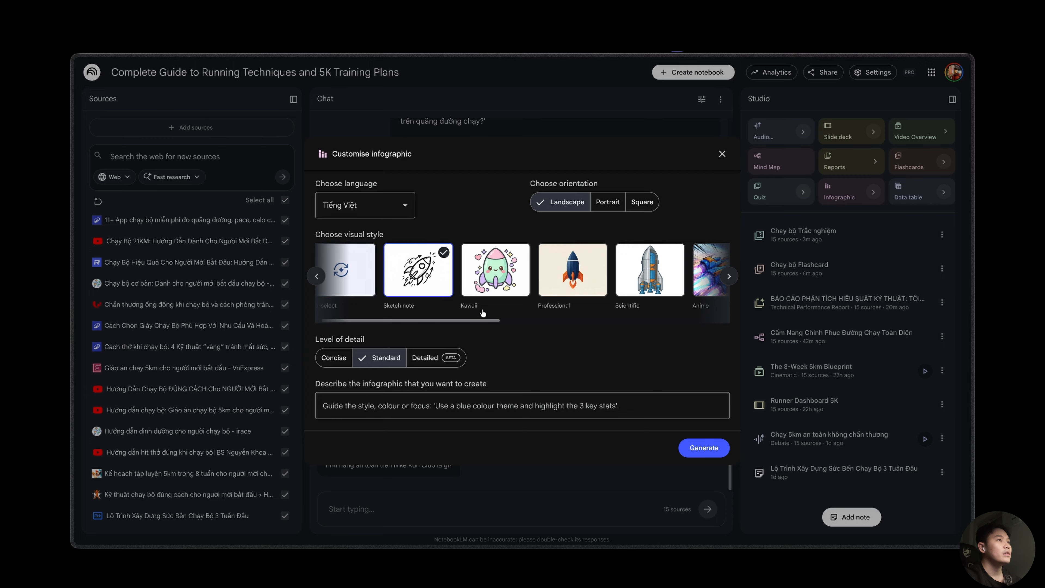
scroll(473, 288, right, 1)
click(452, 270)
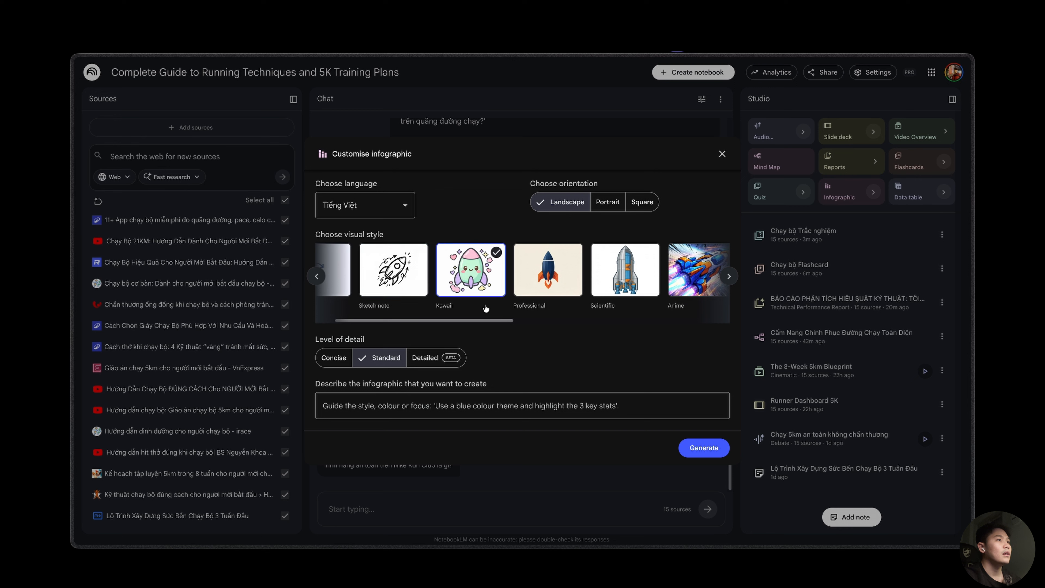
scroll(494, 309, right, 2)
click(511, 309)
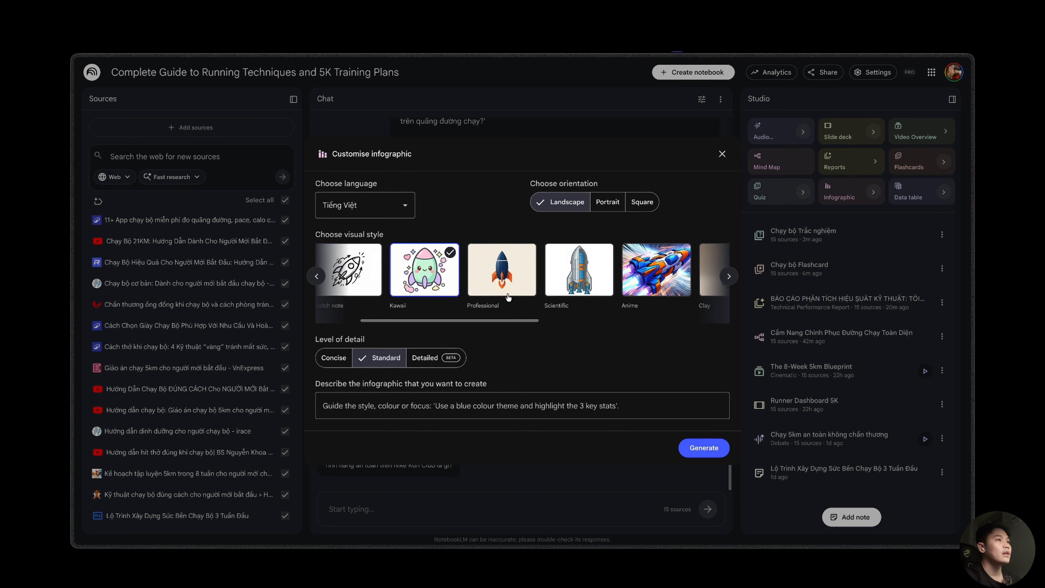
scroll(523, 296, right, 2)
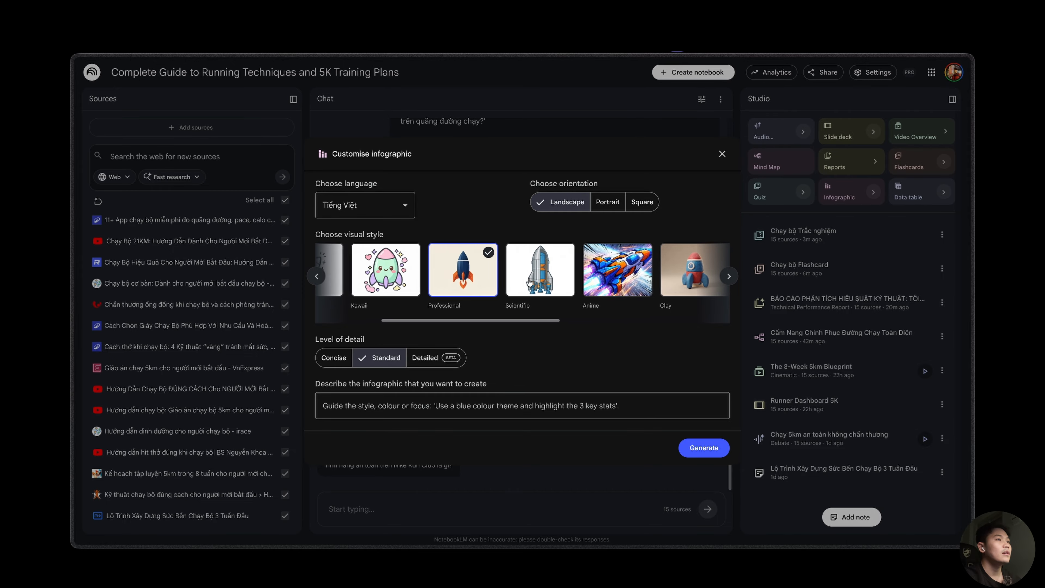
click(534, 286)
click(602, 272)
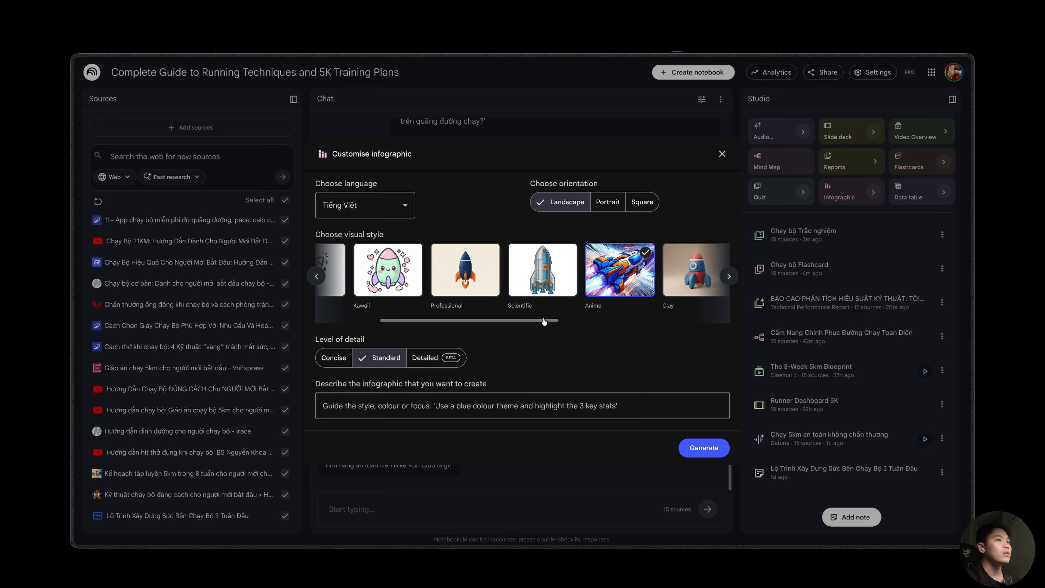
click(468, 264)
drag(472, 322, 369, 327)
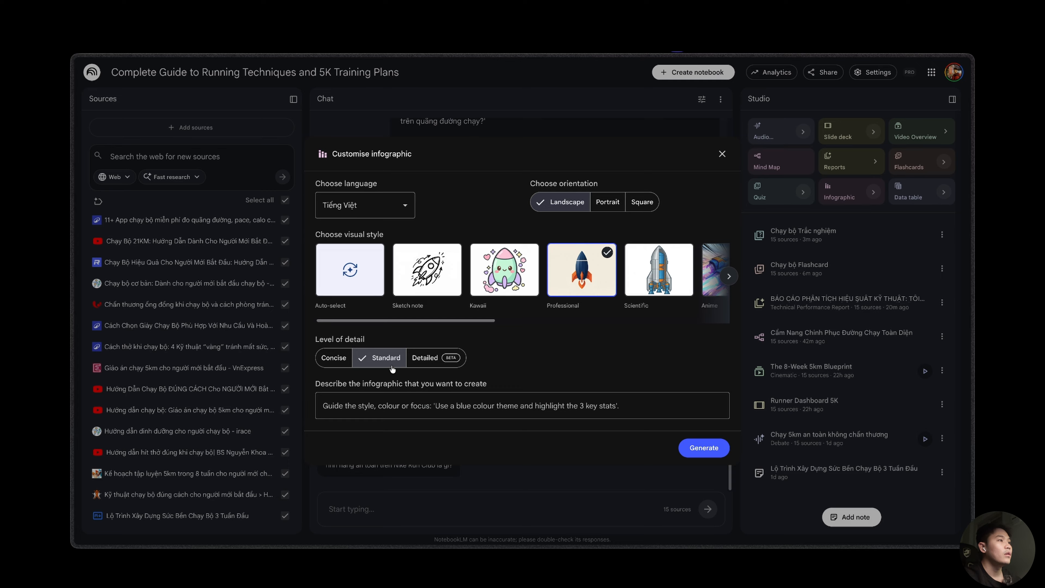
Set the infographic's level of detail to Detailed, generate it without a description and open the finished infographic
click(448, 358)
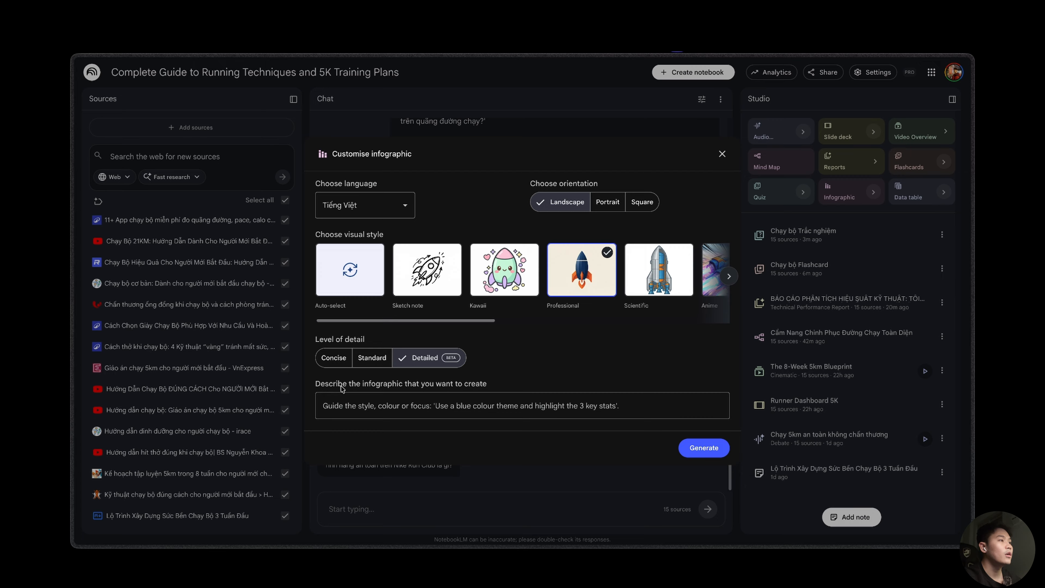
click(398, 407)
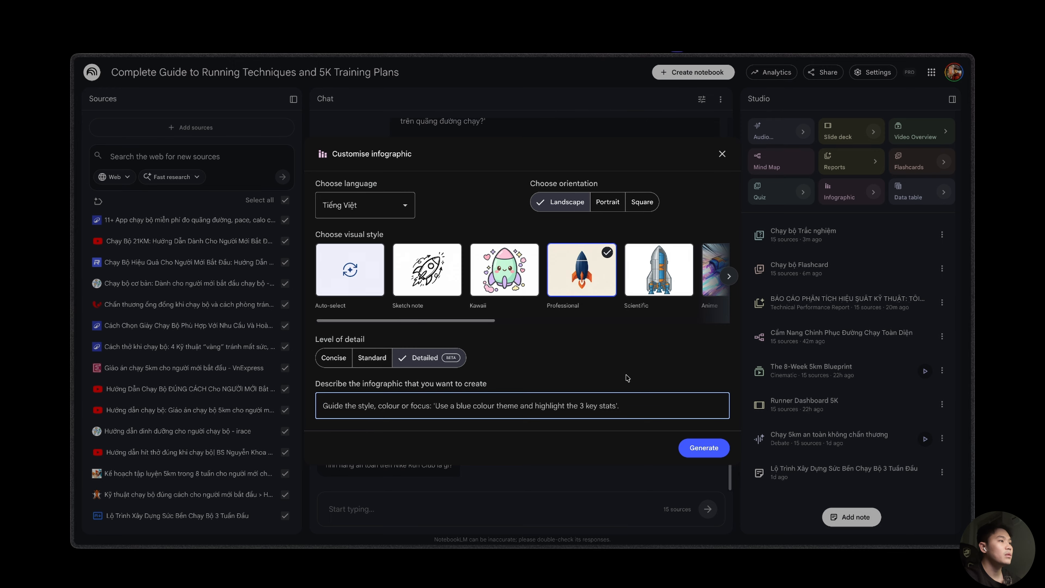
click(704, 447)
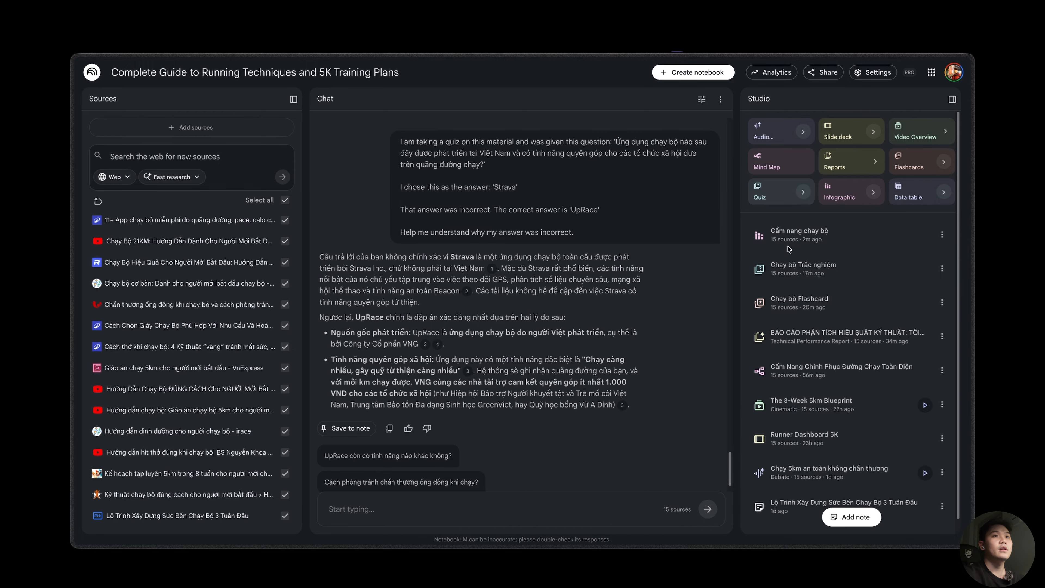
click(798, 239)
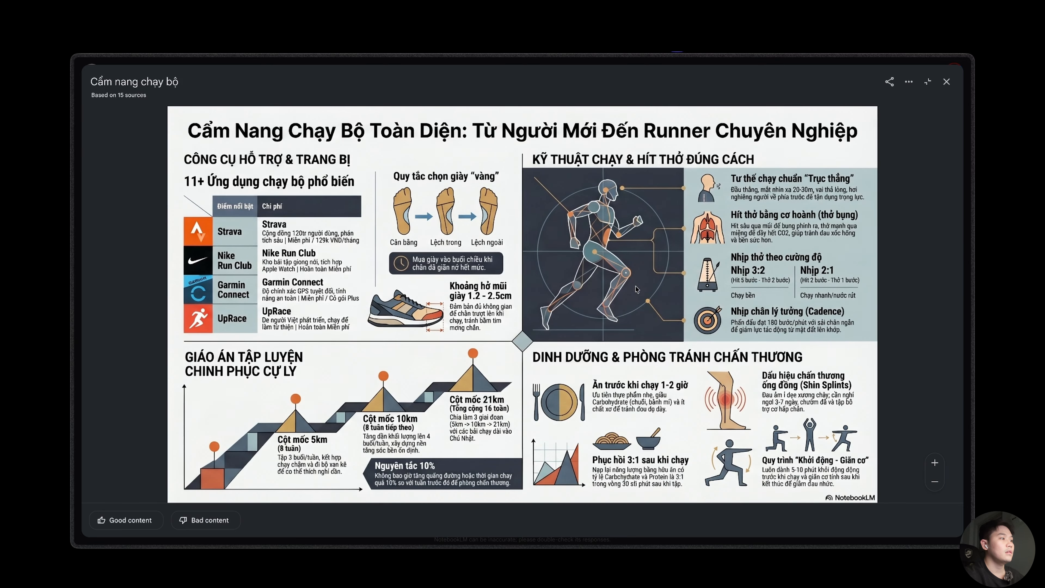
Look over the finished running infographic and close its viewer
scroll(635, 286, up, 3)
scroll(635, 286, down, 3)
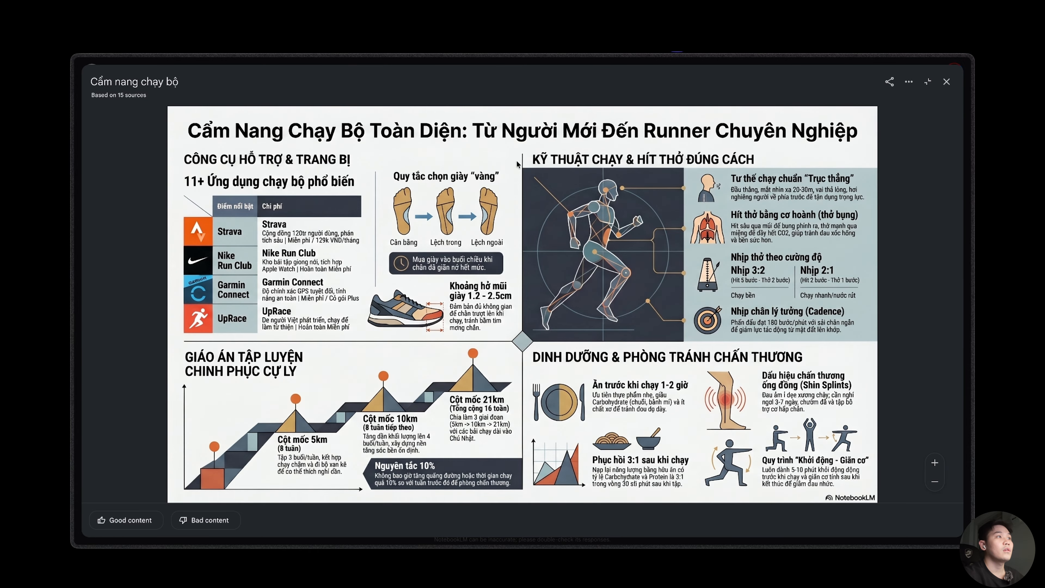
click(942, 87)
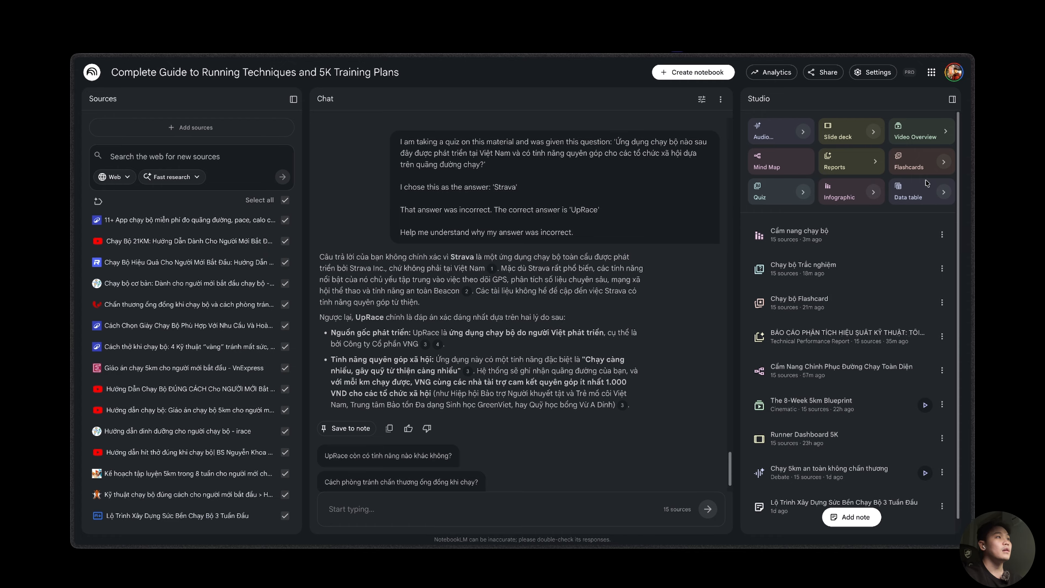
Generate a data table in Tiếng Việt without a description and open the finished table
click(943, 193)
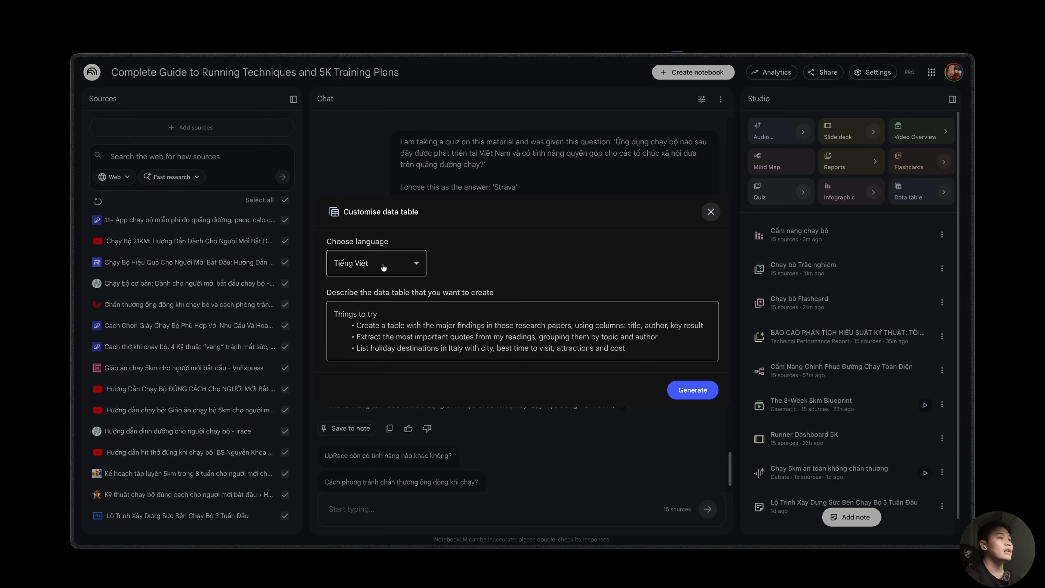
click(349, 311)
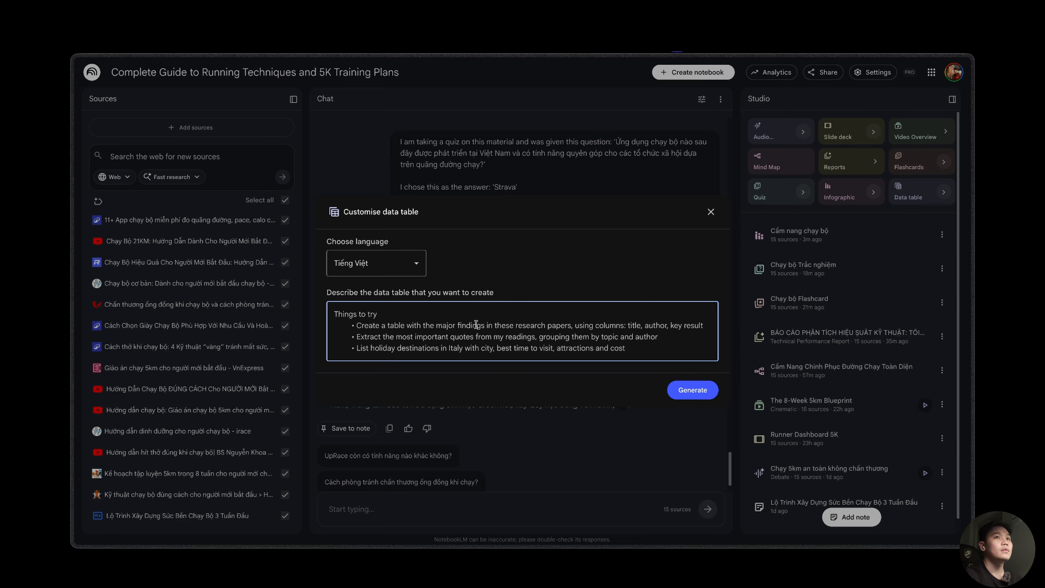
click(691, 394)
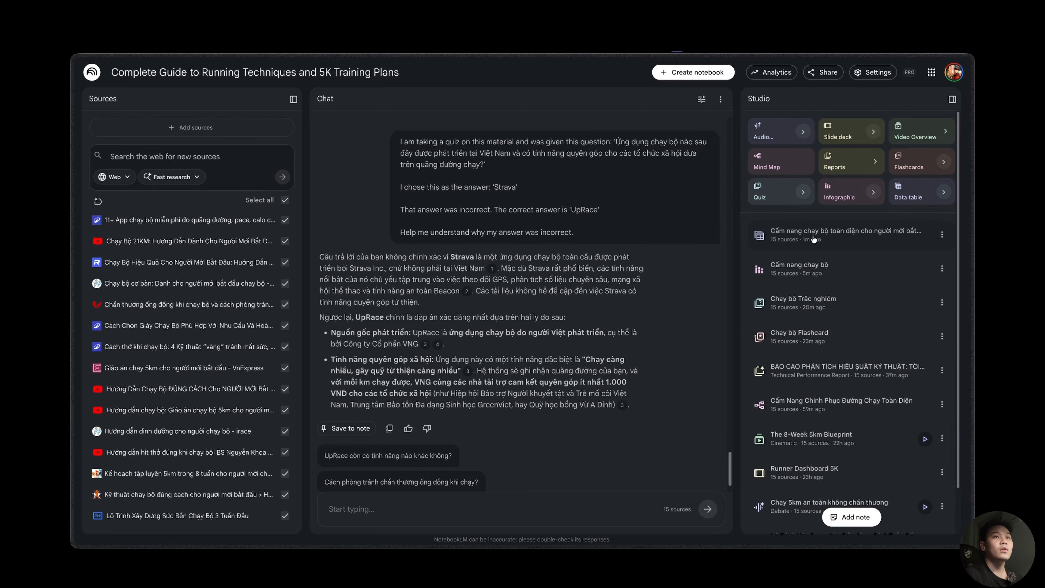
click(814, 237)
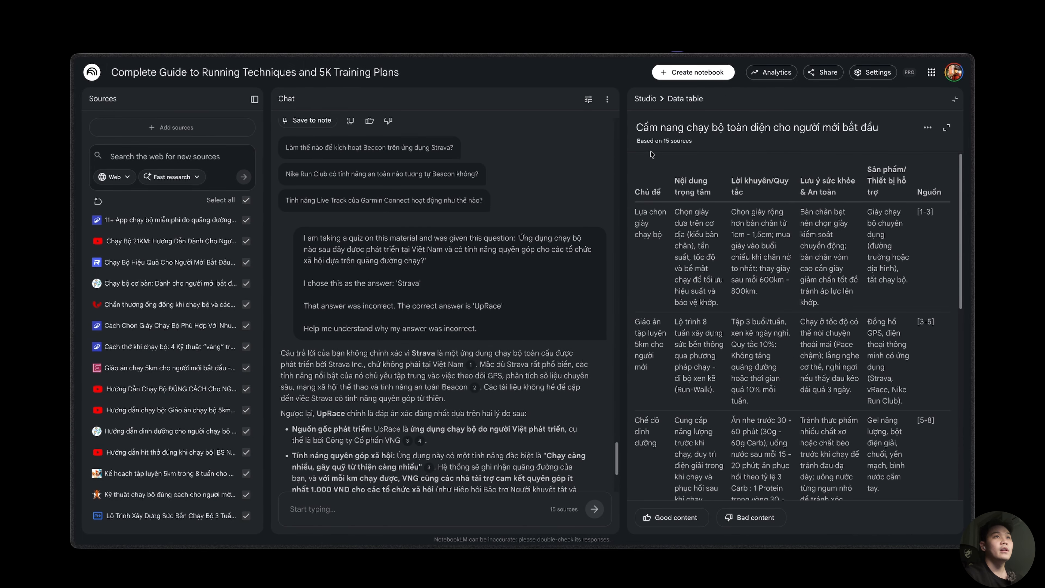
Expand the data table to the full viewer and examine its columns and the numbered source list beneath it
scroll(751, 234, down, 3)
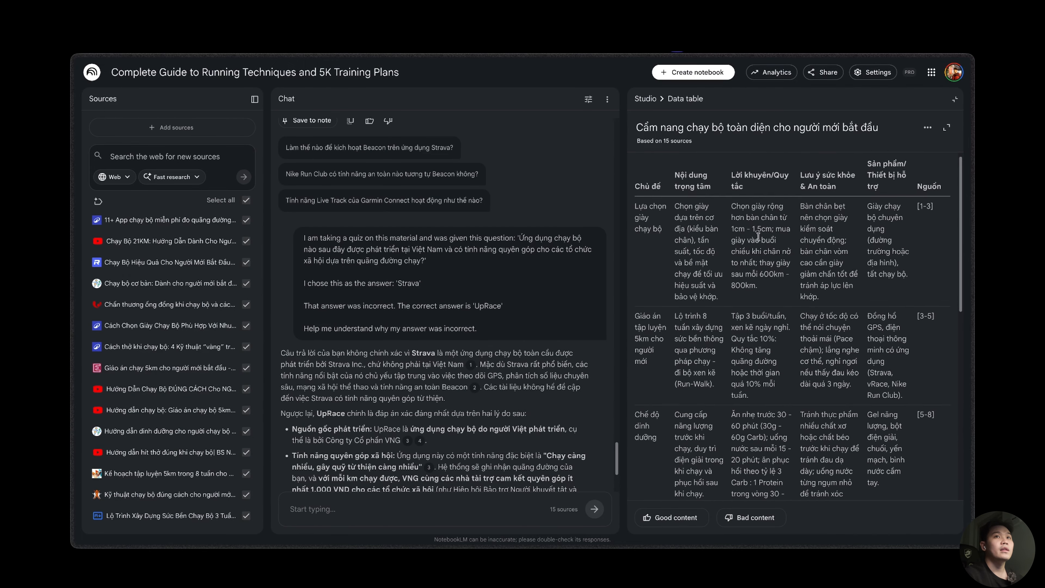
click(946, 127)
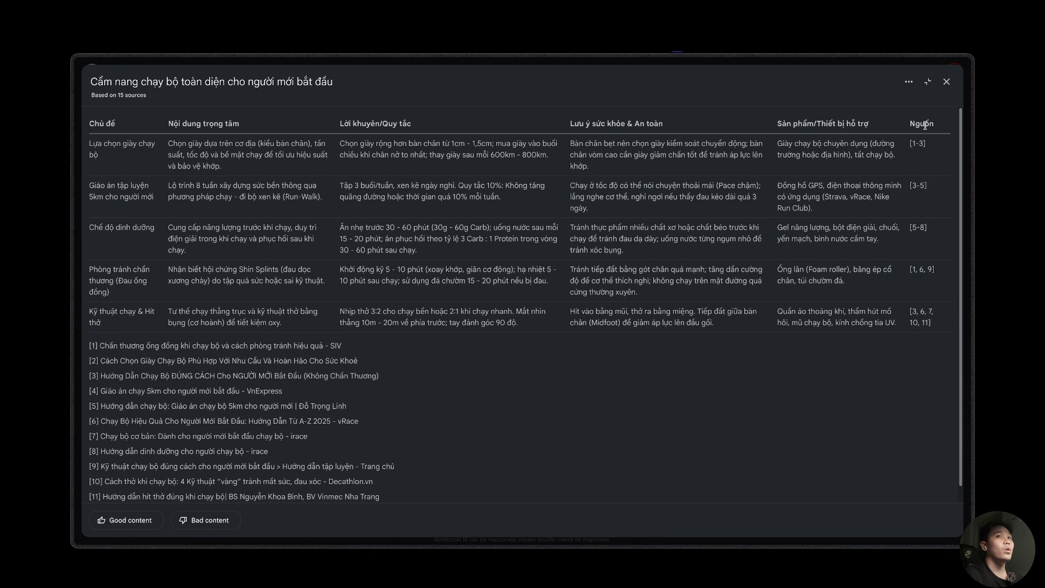
scroll(202, 172, down, 1)
scroll(185, 340, up, 1)
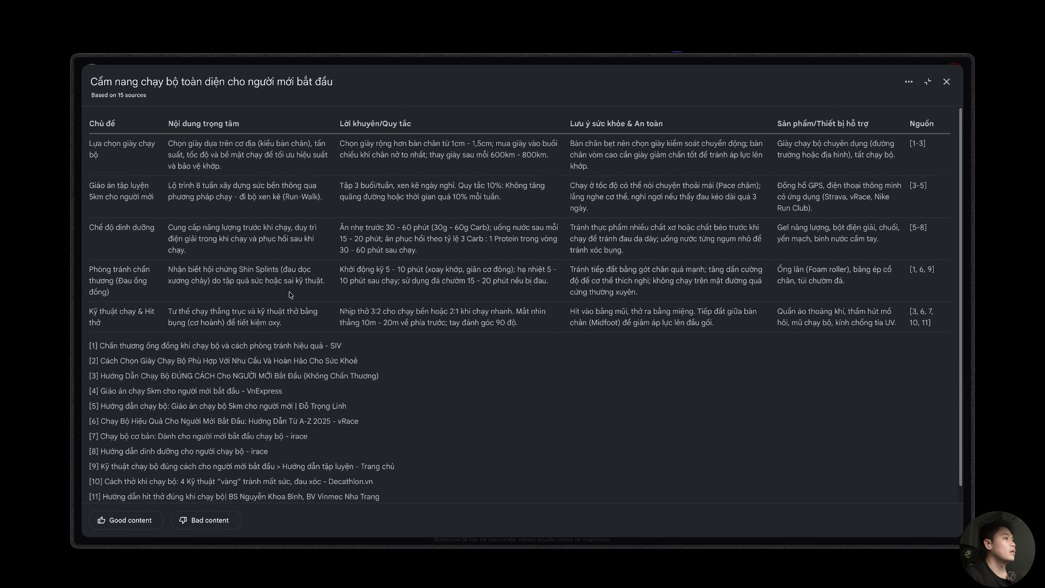
drag(87, 345, 341, 347)
drag(114, 361, 299, 361)
click(627, 188)
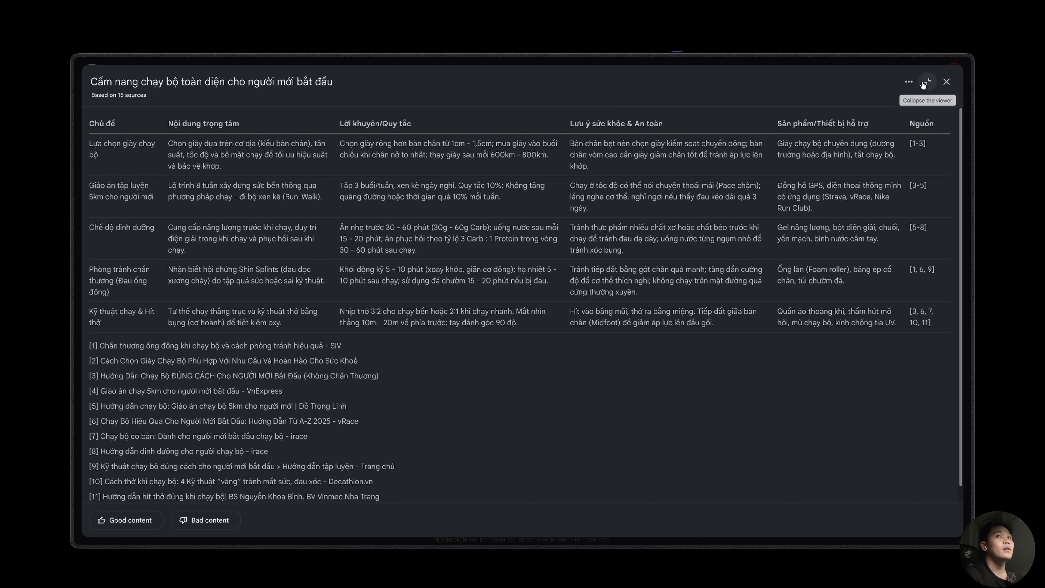
Check the data table's export and delete options without applying any, and close the viewer
click(908, 81)
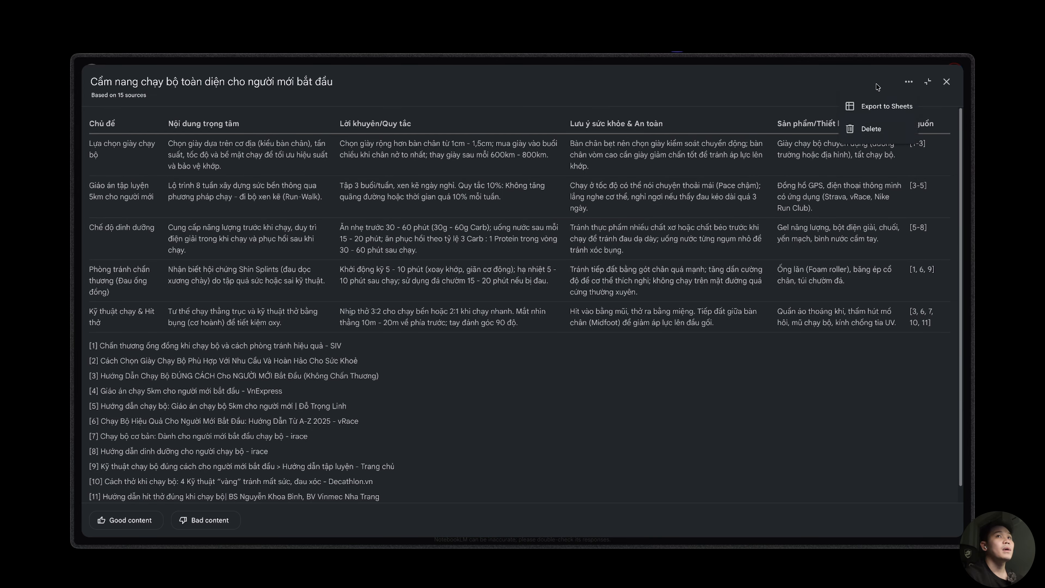
click(883, 115)
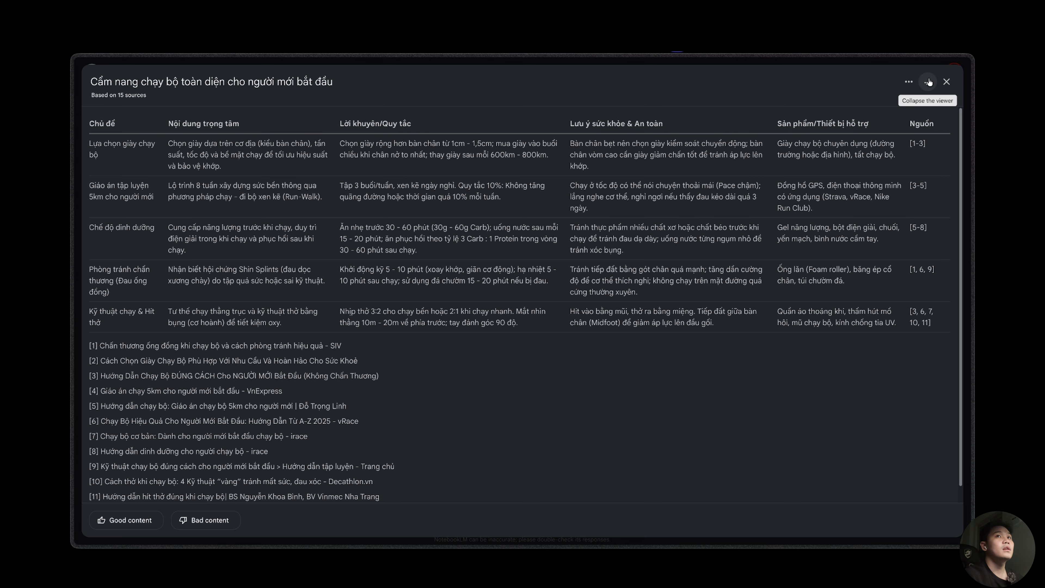
click(908, 83)
click(821, 92)
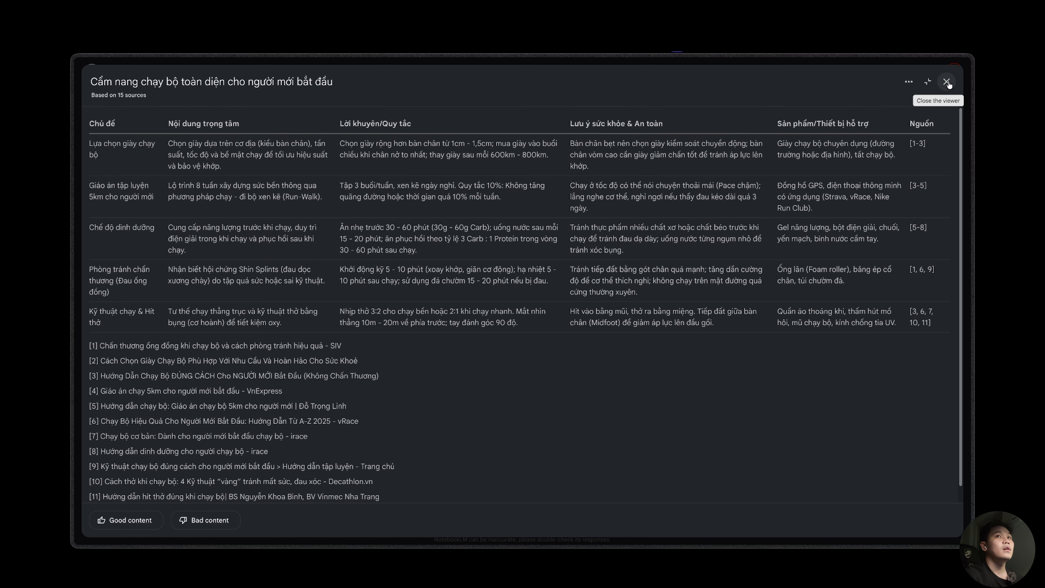
click(947, 83)
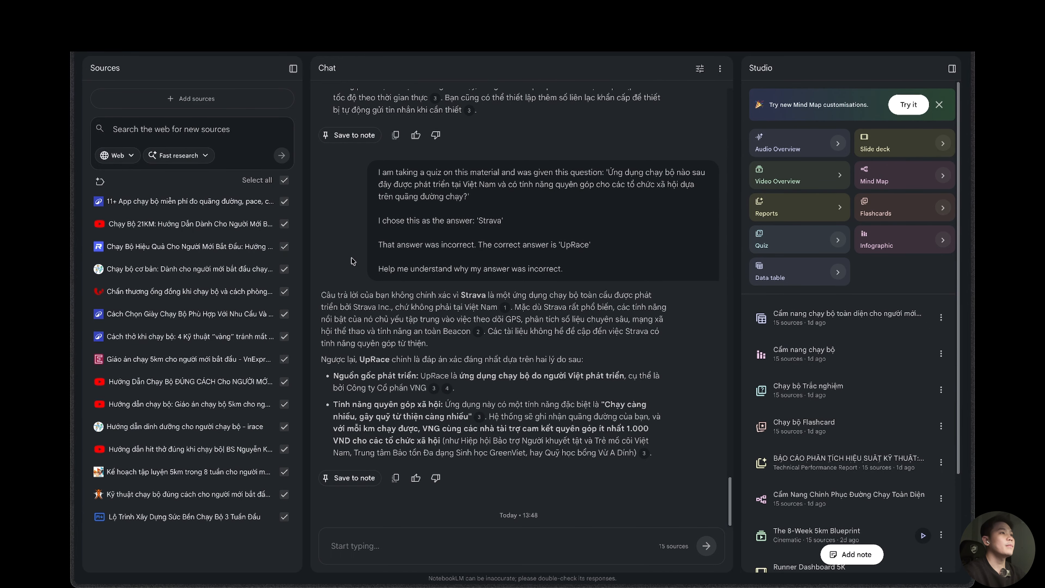
Look back through the chat's explanations of the missed quiz question and the Strava Beacon flashcard
scroll(577, 334, up, 1)
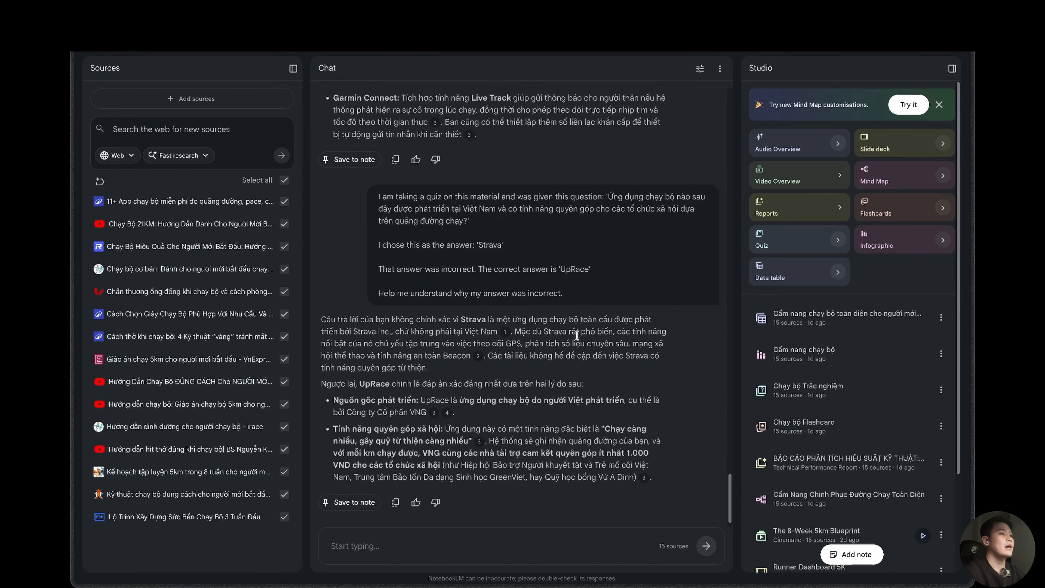
scroll(576, 335, down, 1)
scroll(839, 378, down, 3)
scroll(822, 374, up, 3)
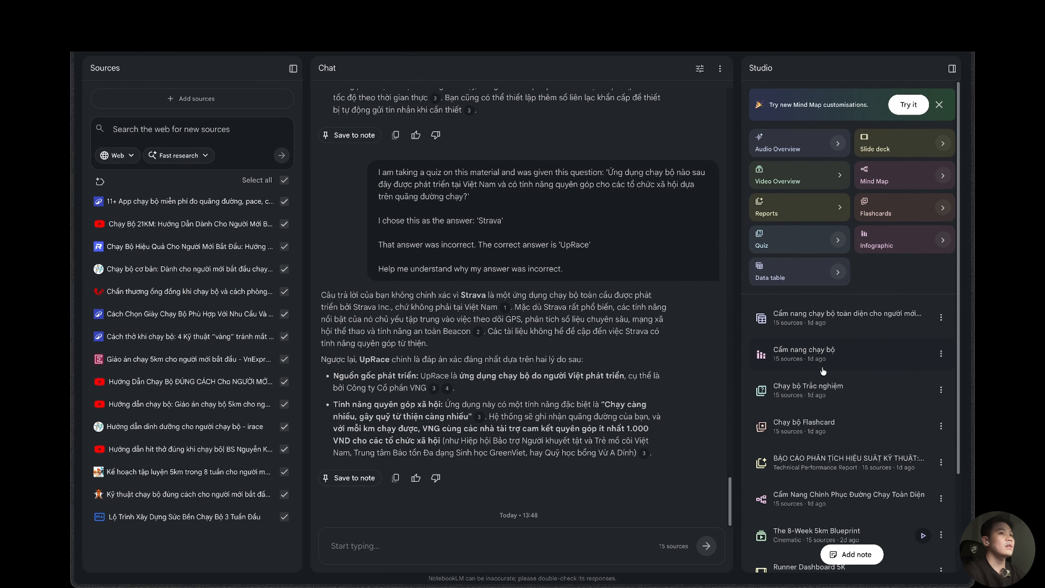
scroll(592, 263, up, 5)
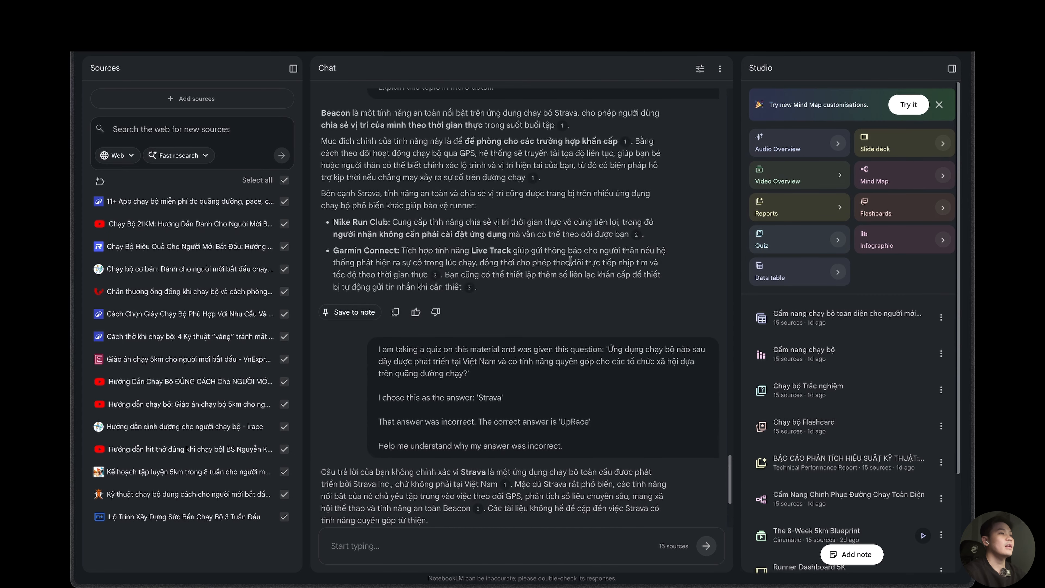
scroll(570, 260, up, 1)
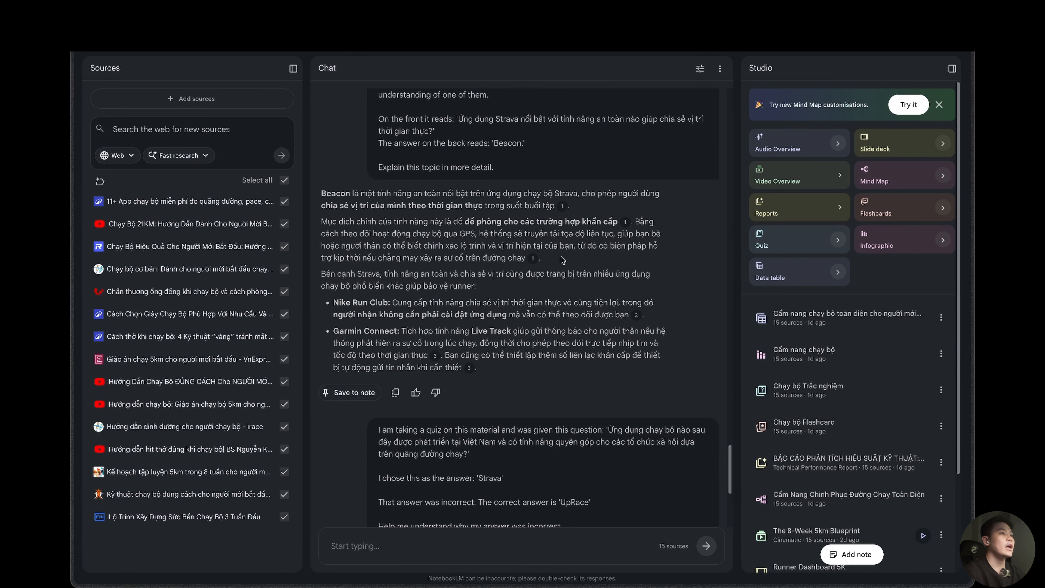